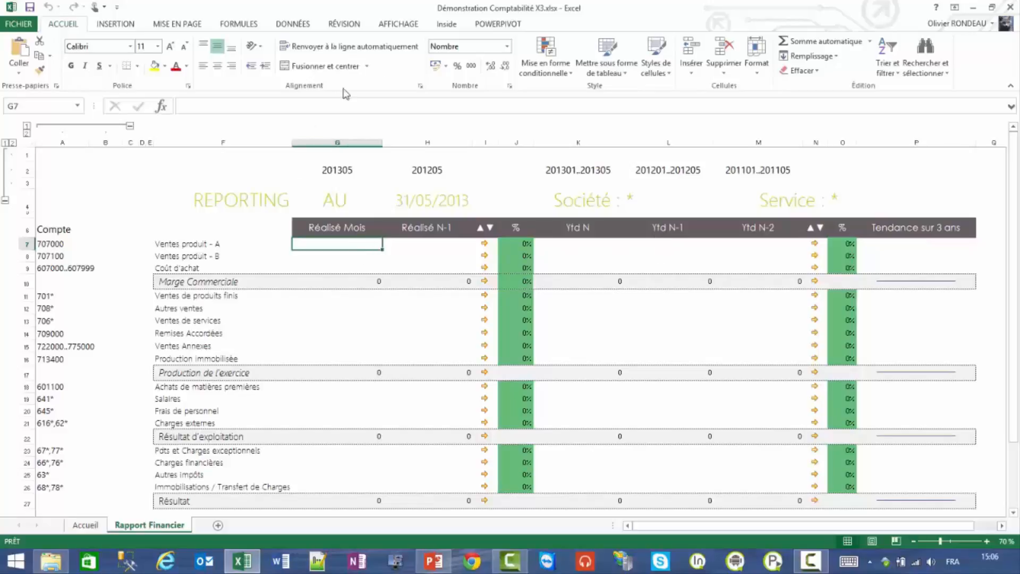
Open an Inside session by choosing the database in the authentication dialog and connecting as Admin
{"action": "left_click", "coordinate": [455, 25]}
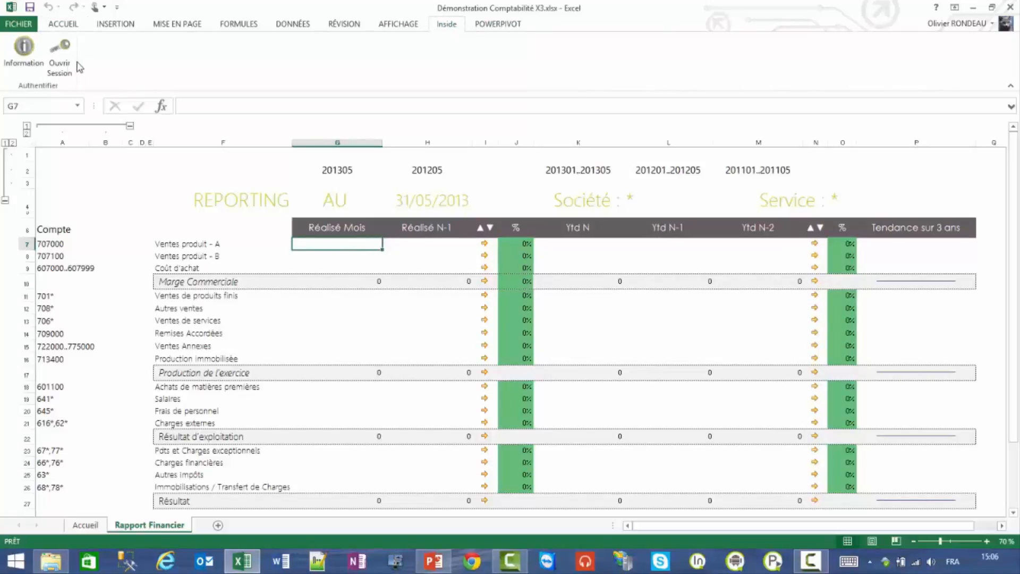
{"action": "left_click", "coordinate": [61, 63]}
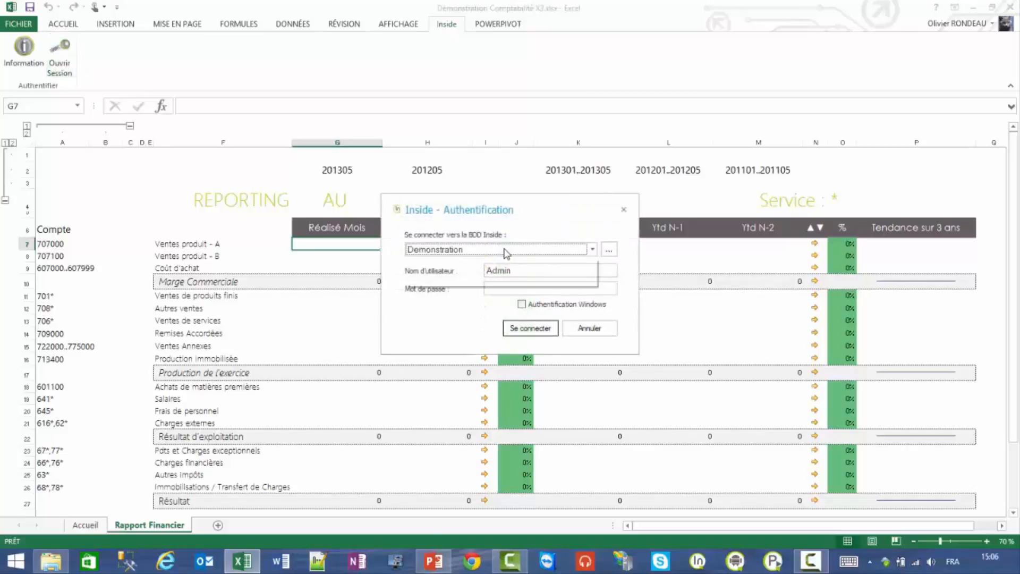
{"action": "left_click", "coordinate": [508, 250]}
{"action": "left_click", "coordinate": [467, 277]}
{"action": "left_click", "coordinate": [521, 329]}
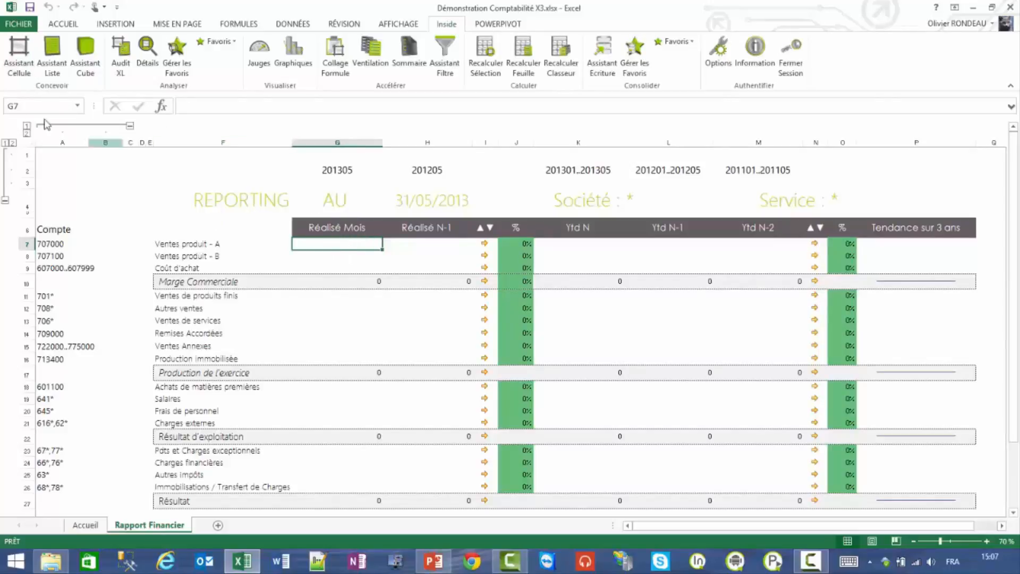
Start the cell formula assistant for G7 and select the Ecritures Analytiques - model of the Sage X3 Comptabilité connector as source
{"action": "left_click", "coordinate": [26, 66]}
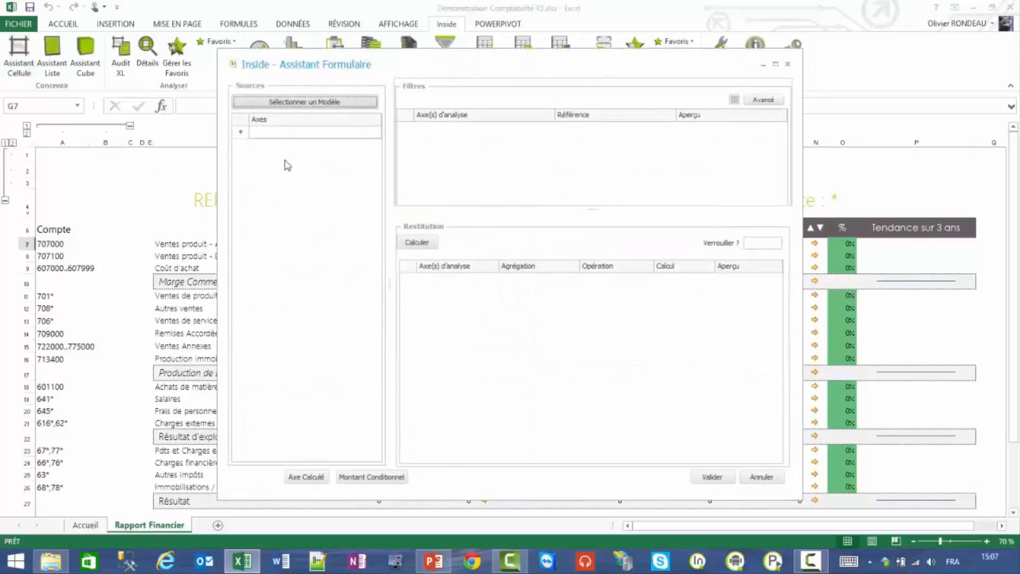
{"action": "left_click", "coordinate": [301, 109]}
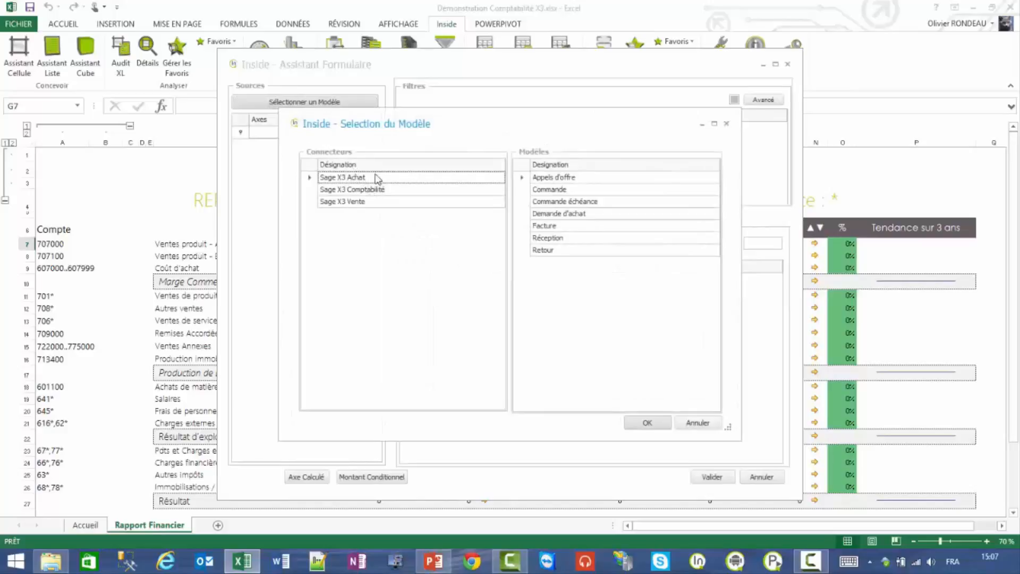
{"action": "left_click", "coordinate": [395, 195]}
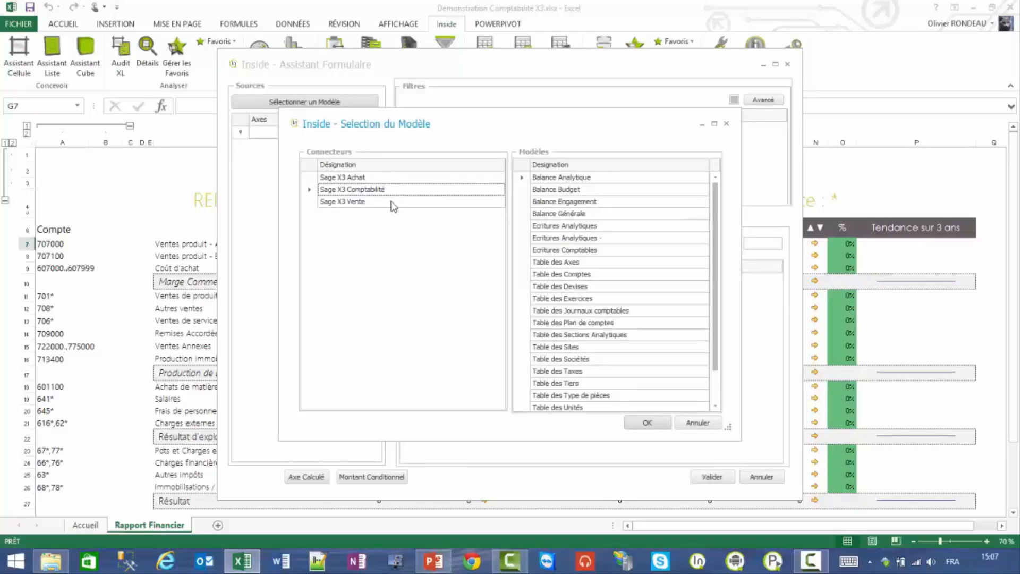
{"action": "left_click", "coordinate": [394, 205]}
{"action": "left_click", "coordinate": [394, 191]}
{"action": "double_click", "coordinate": [577, 239]}
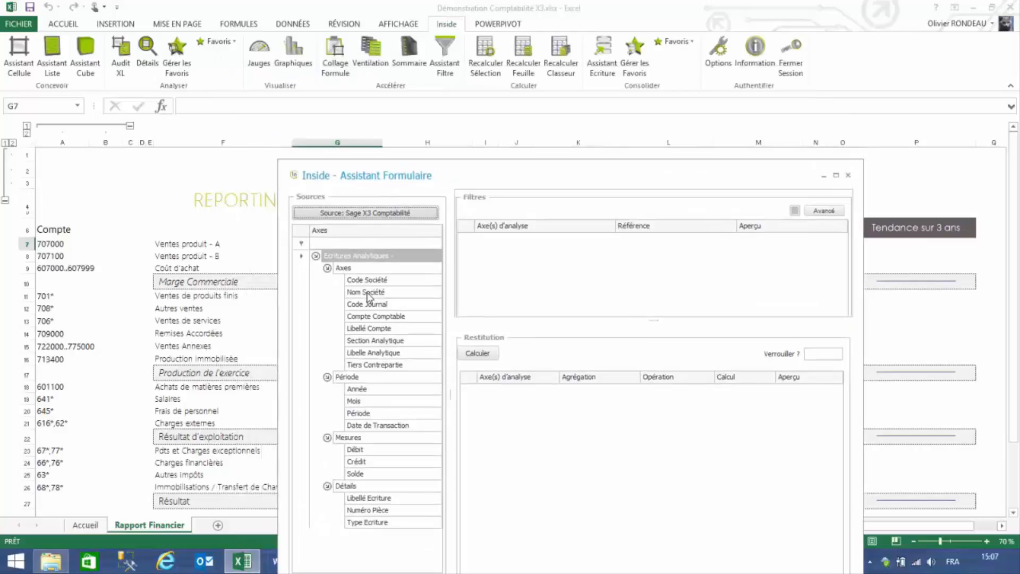
Add formula filters linking Nom Société to cell L4 and Compte Comptable to cell A7
{"action": "left_click_drag", "start_coordinate": [368, 295], "coordinate": [558, 273]}
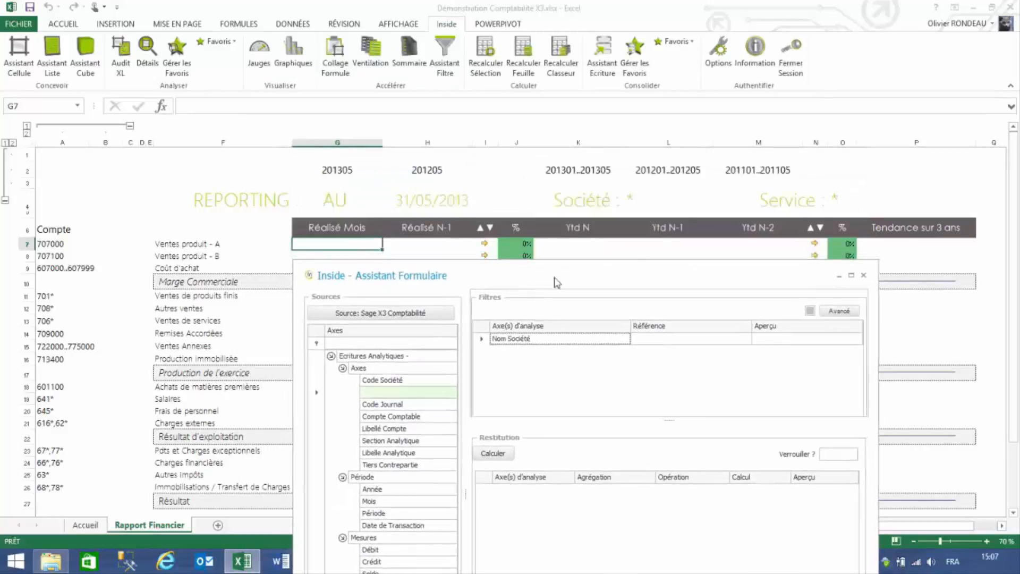
{"action": "left_click", "coordinate": [641, 203]}
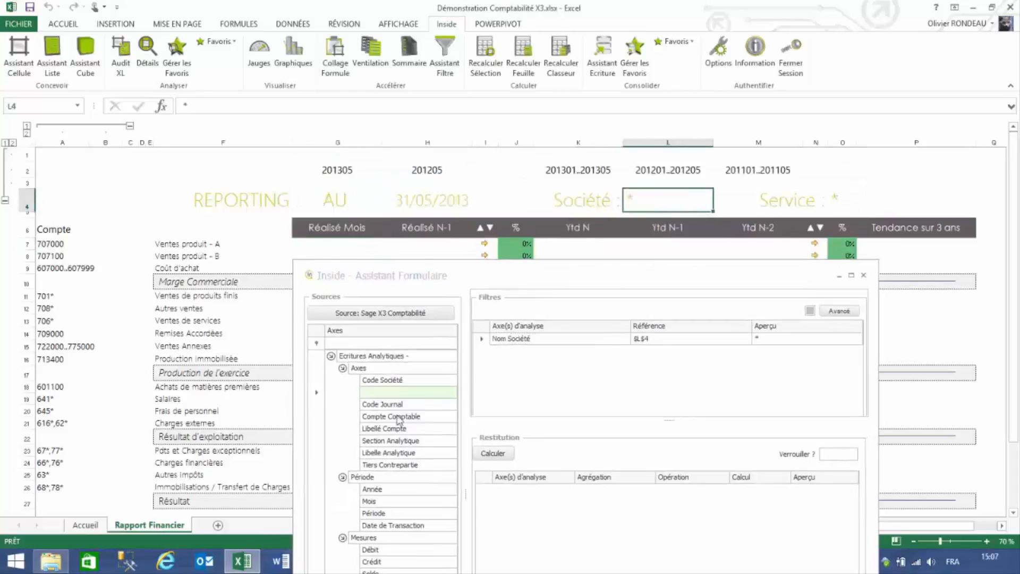
{"action": "left_click_drag", "start_coordinate": [391, 419], "coordinate": [547, 362]}
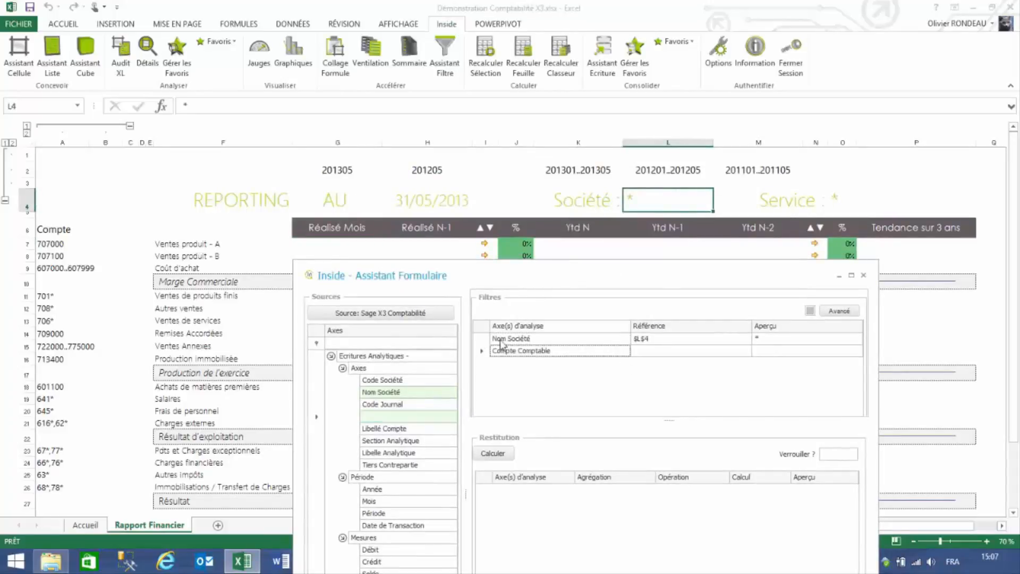
{"action": "left_click", "coordinate": [68, 245]}
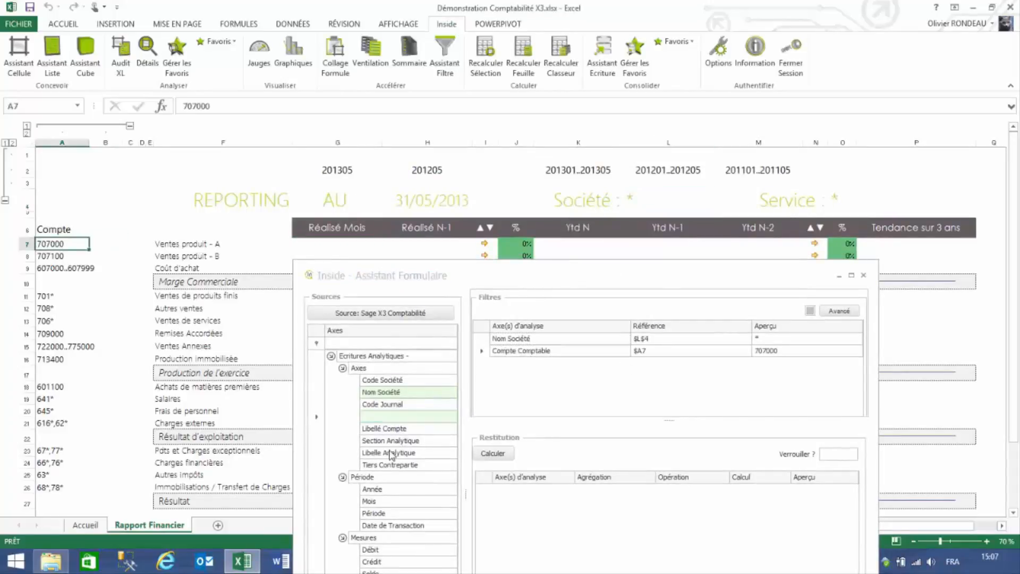
Add formula filters linking Libelle Analytique to cell O4 and Période to cell G2
{"action": "left_click_drag", "start_coordinate": [383, 458], "coordinate": [611, 380]}
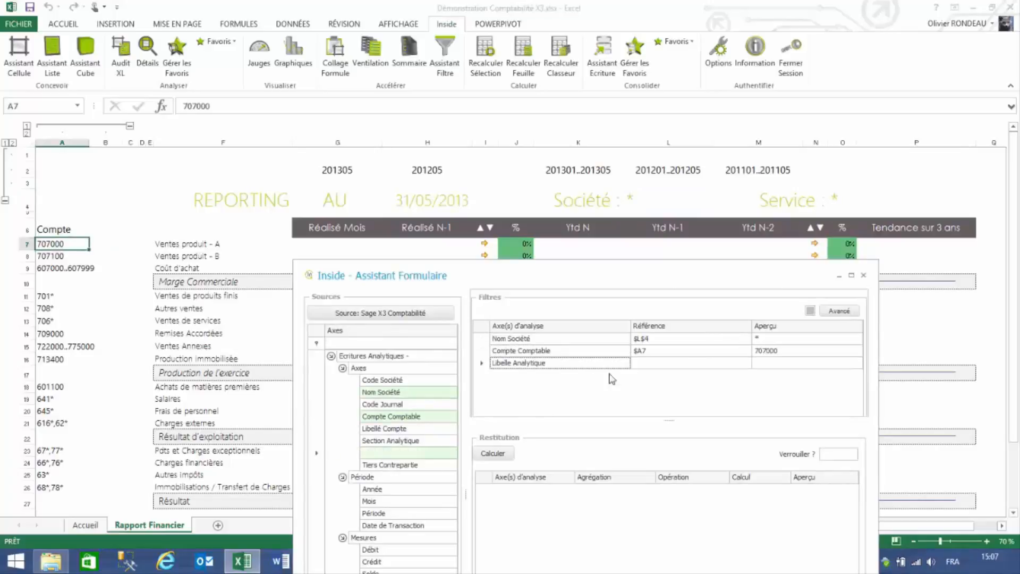
{"action": "left_click", "coordinate": [839, 199]}
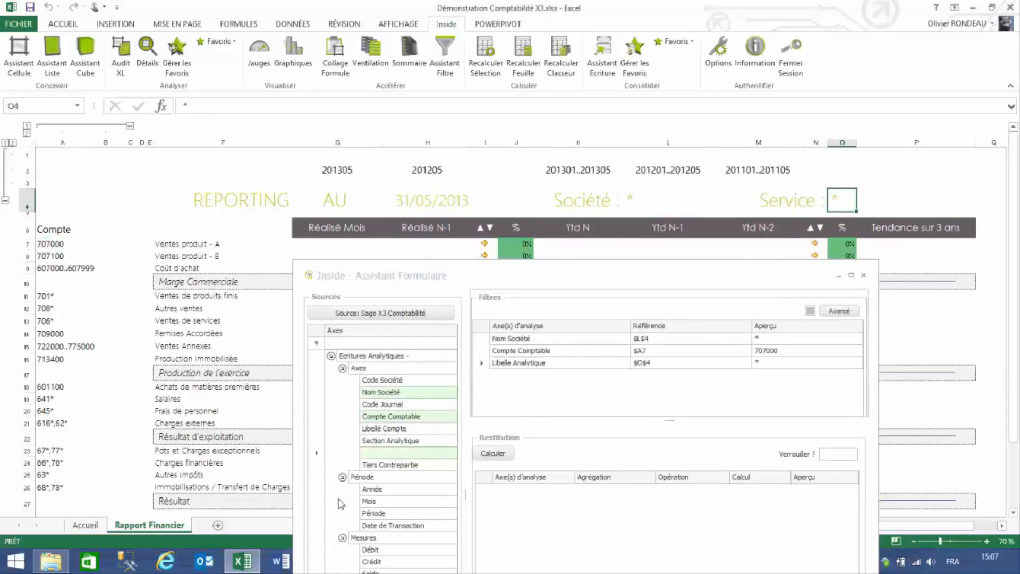
{"action": "left_click_drag", "start_coordinate": [373, 513], "coordinate": [522, 400]}
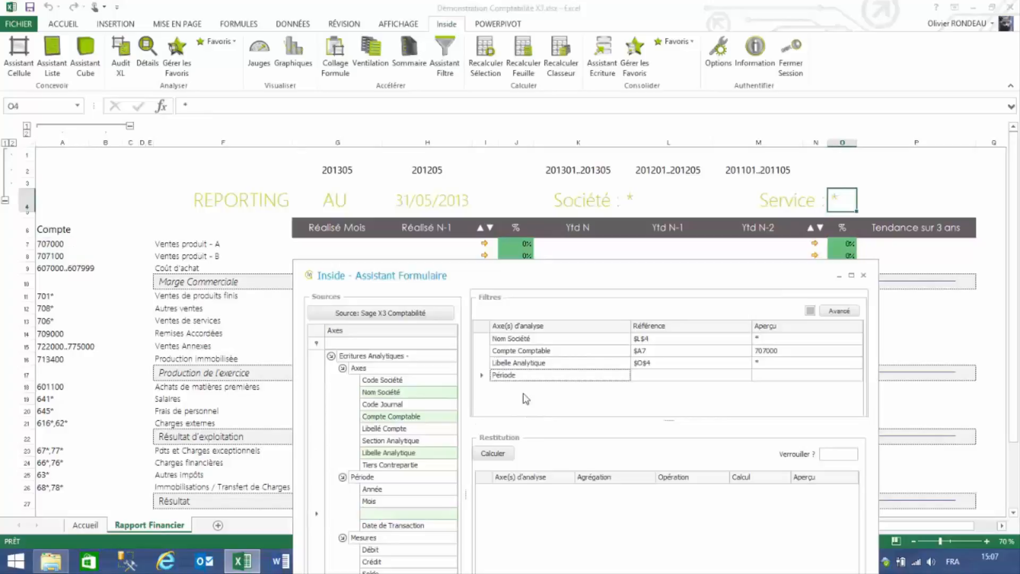
{"action": "left_click", "coordinate": [347, 170]}
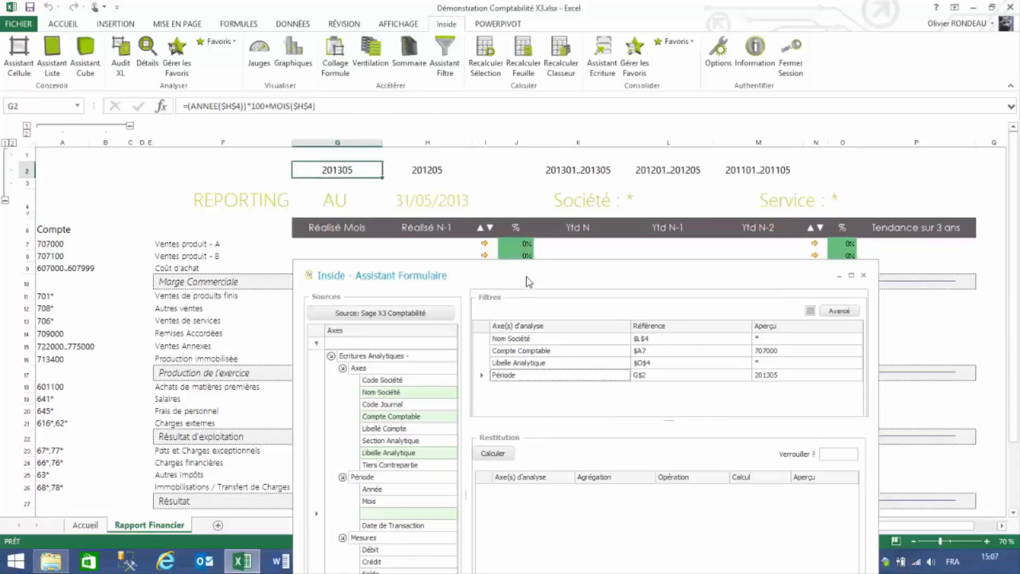
Add the Solde measure, aggregated as Somme, to the formula's restitution and calculate its preview
{"action": "left_click_drag", "start_coordinate": [529, 278], "coordinate": [490, 145]}
{"action": "left_click_drag", "start_coordinate": [350, 438], "coordinate": [541, 404]}
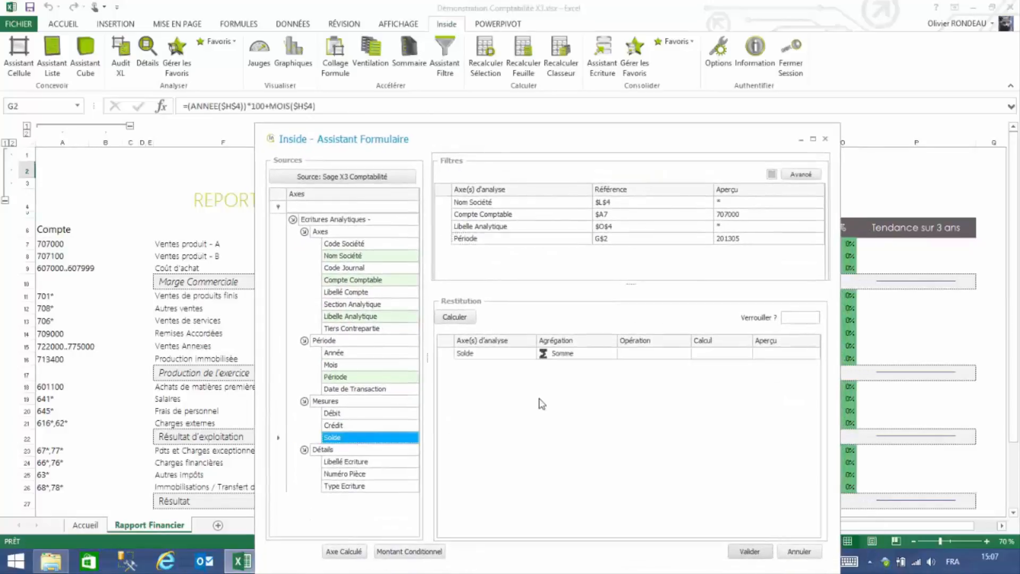
{"action": "left_click", "coordinate": [461, 317]}
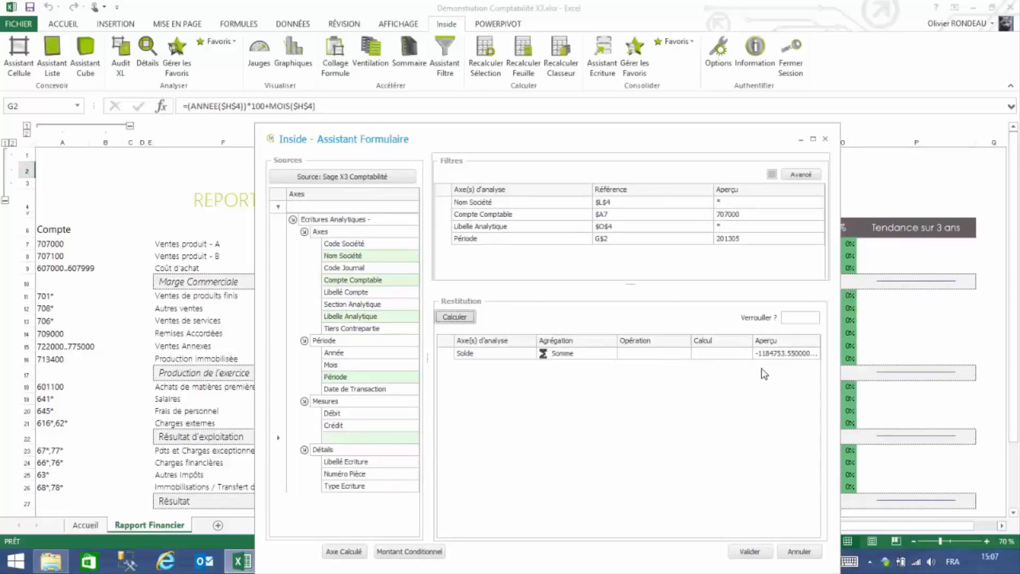
Multiply the Solde result by -1, recalculate the preview and validate the formula into cell G7
{"action": "left_click", "coordinate": [645, 361]}
{"action": "left_click", "coordinate": [645, 378]}
{"action": "left_click", "coordinate": [725, 354]}
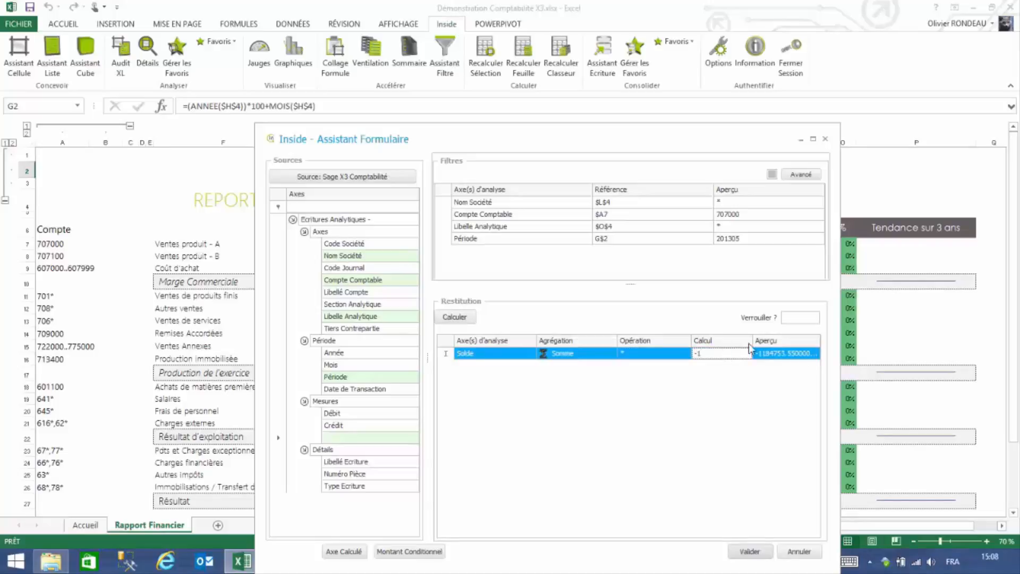
{"action": "left_click", "coordinate": [460, 318]}
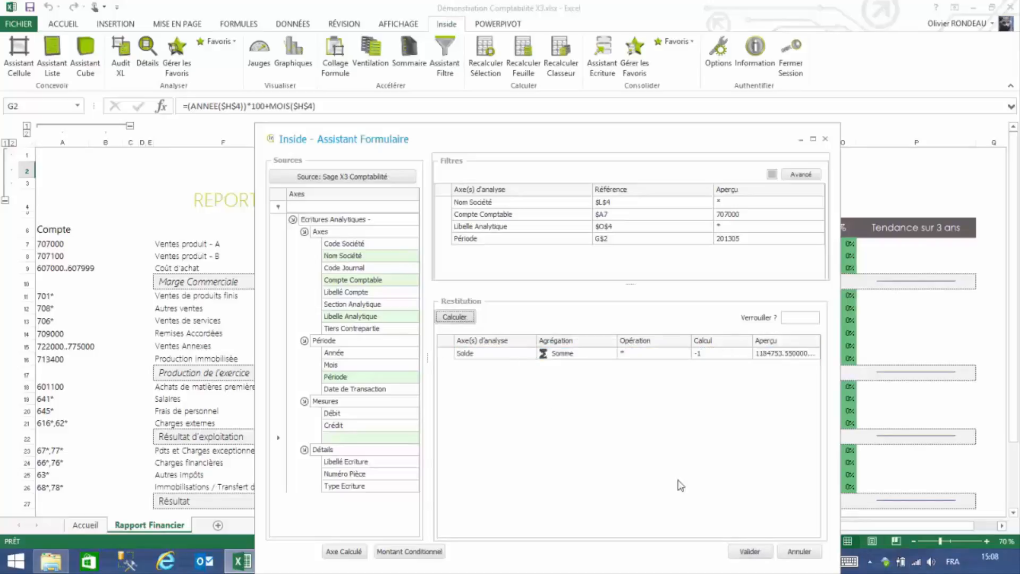
{"action": "left_click", "coordinate": [750, 551]}
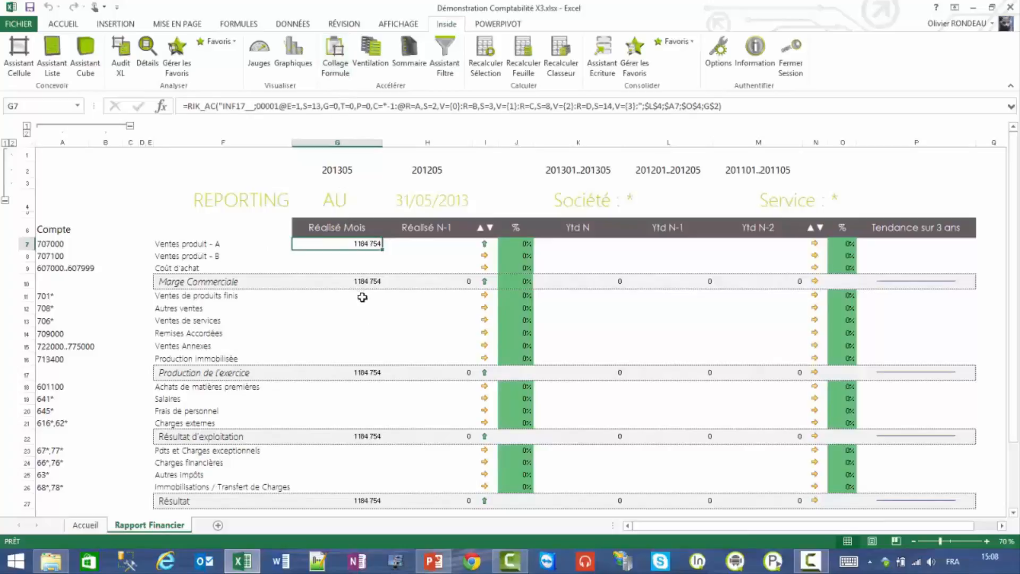
{"action": "left_click", "coordinate": [363, 281]}
{"action": "left_click", "coordinate": [480, 282]}
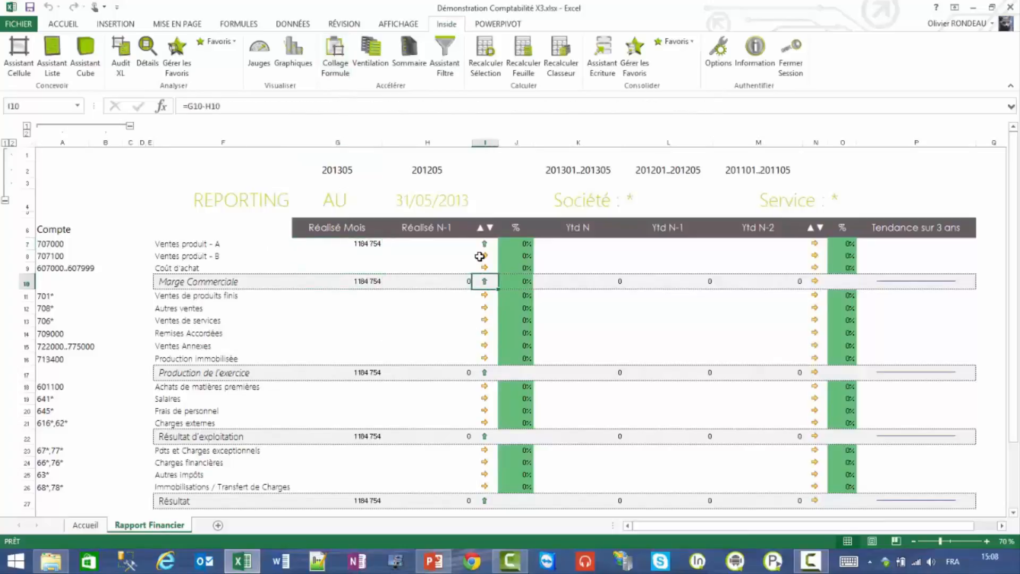
{"action": "left_click", "coordinate": [486, 257]}
Copy the G7 formula across the report range G7:M26 using the Inside formula paste
{"action": "left_click", "coordinate": [373, 245]}
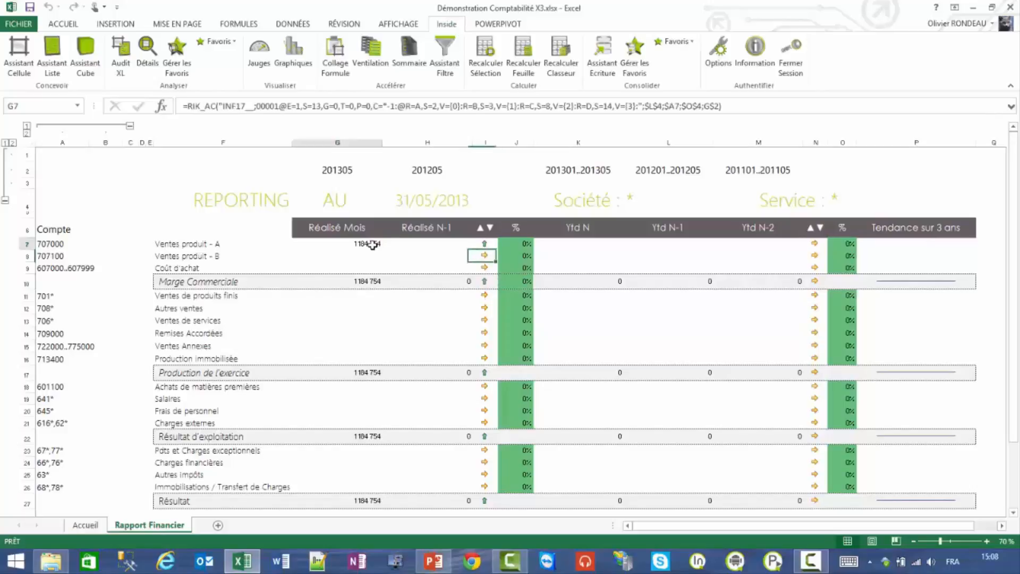
{"action": "key", "text": "ctrl+c"}
{"action": "left_click_drag", "start_coordinate": [372, 245], "coordinate": [761, 485]}
{"action": "left_click", "coordinate": [335, 53]}
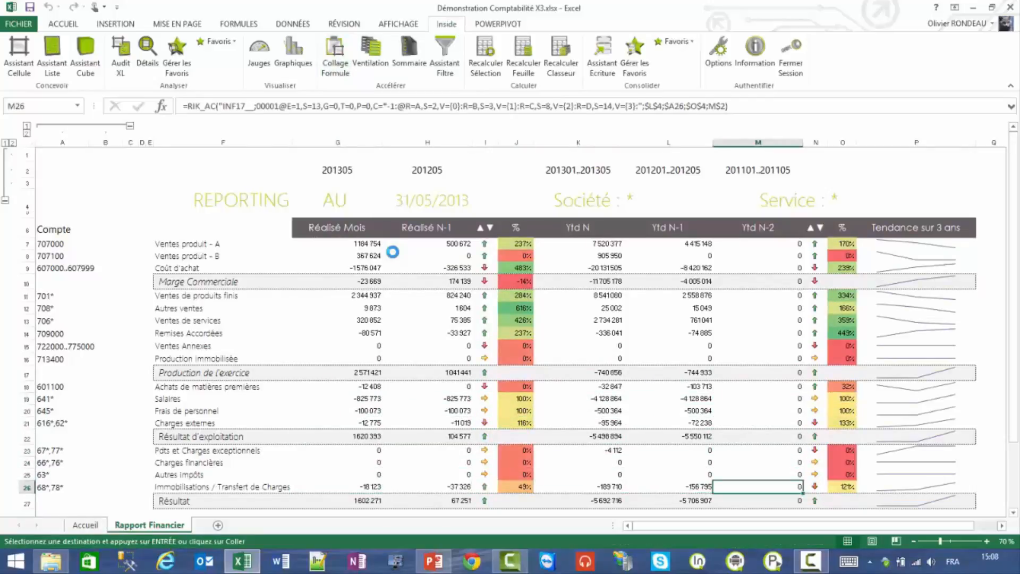
Examine the Ventes produit - A amounts, variation arrow and percentage, plus the first sparklines under Tendance sur 3 ans
{"action": "left_click", "coordinate": [433, 341]}
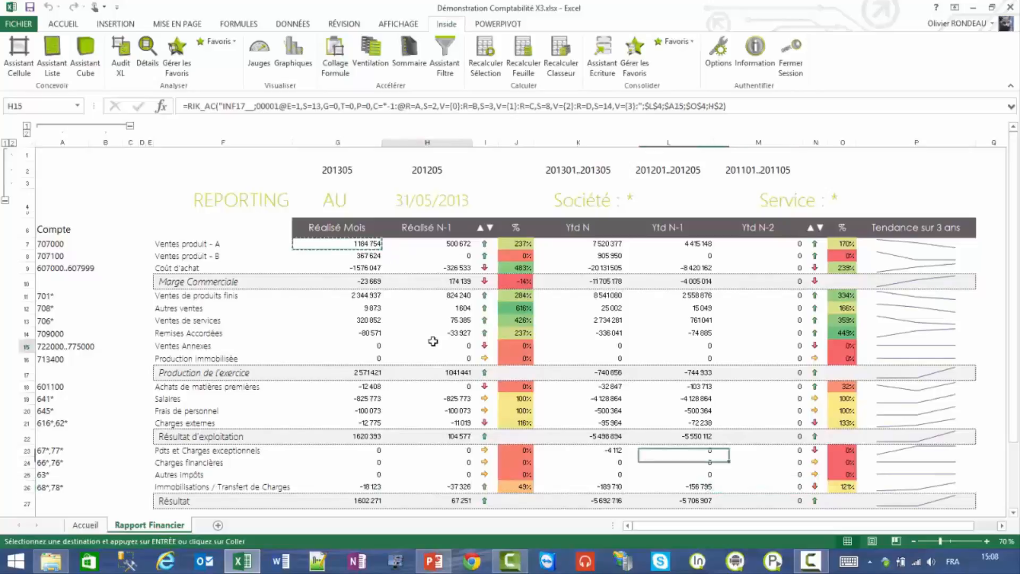
{"action": "left_click", "coordinate": [356, 244]}
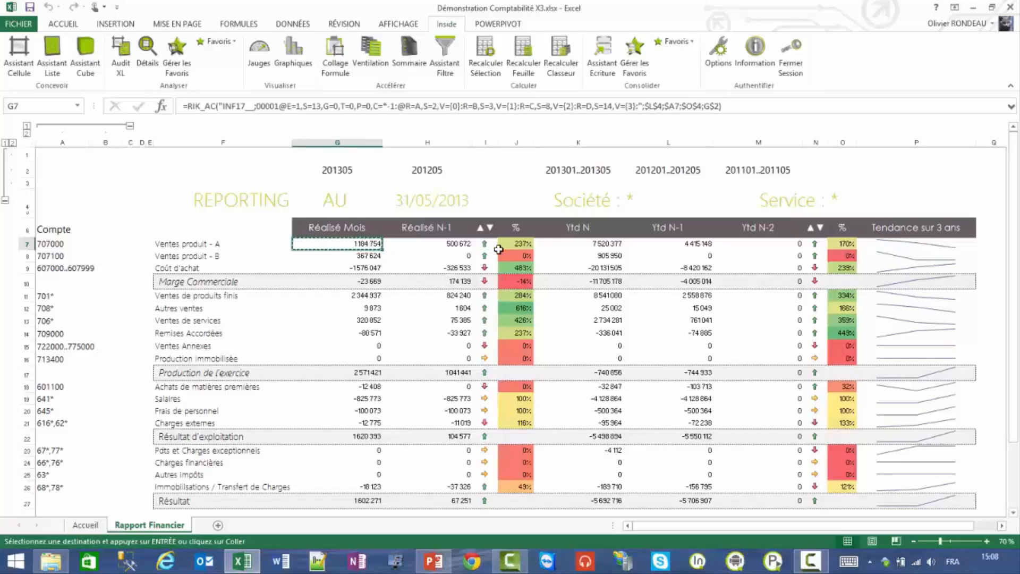
{"action": "left_click", "coordinate": [516, 244]}
{"action": "left_click", "coordinate": [484, 244]}
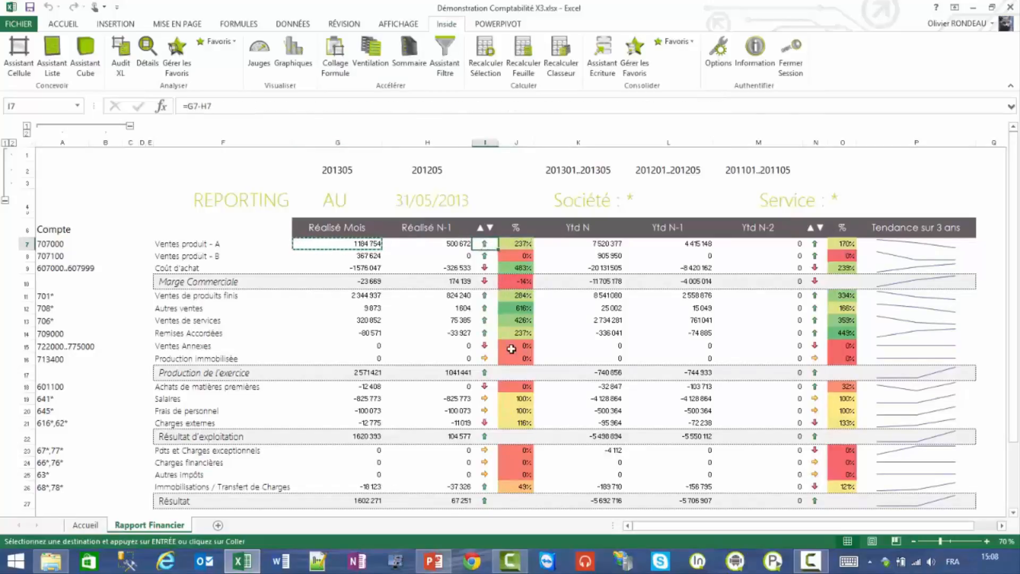
{"action": "left_click_drag", "start_coordinate": [892, 242], "coordinate": [891, 294]}
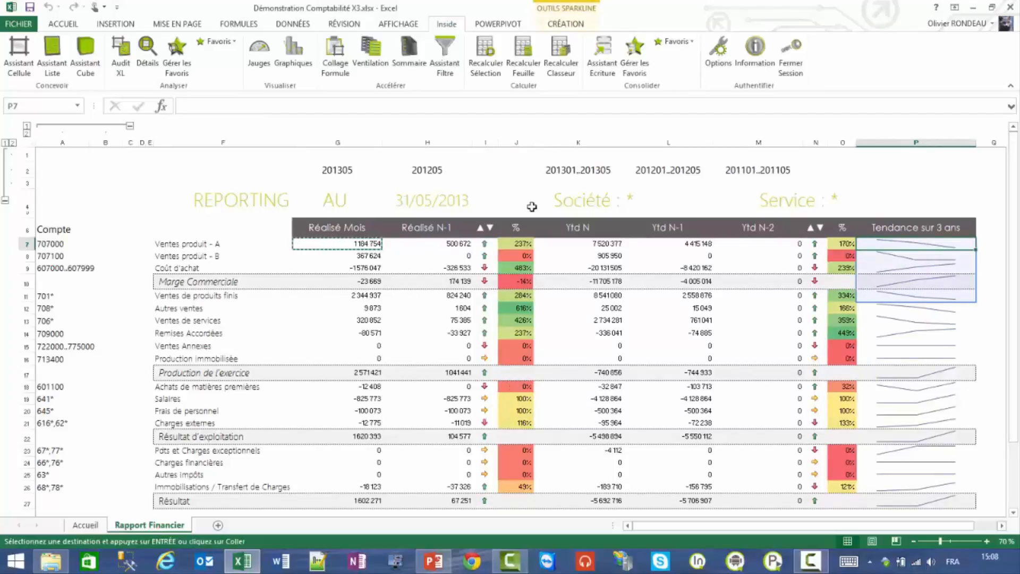
Set the report's Service filter in cell O4 to Marketing from the Libelle Analytique filter list
{"action": "left_click", "coordinate": [838, 200]}
{"action": "double_click", "coordinate": [838, 200]}
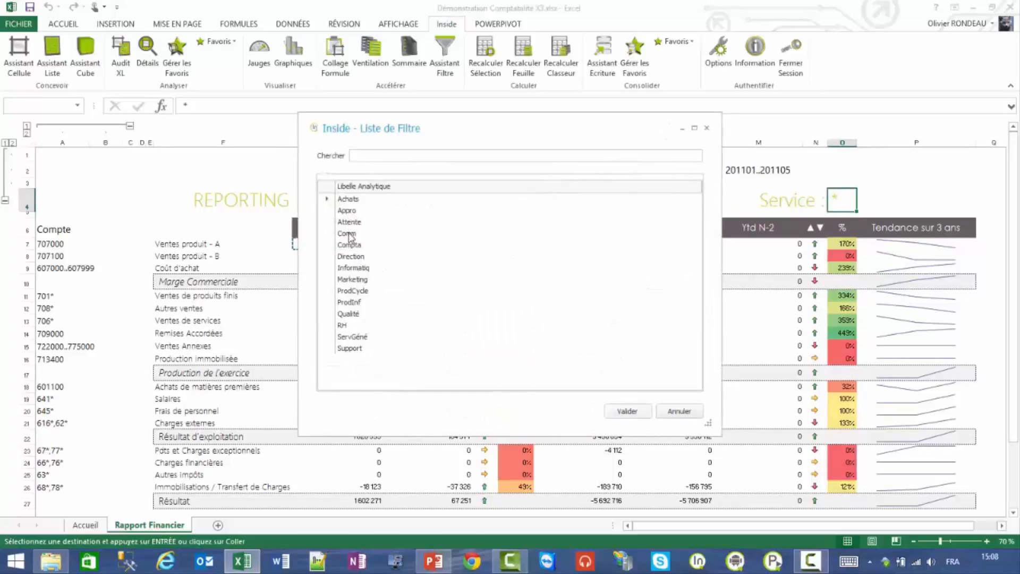
{"action": "double_click", "coordinate": [353, 279]}
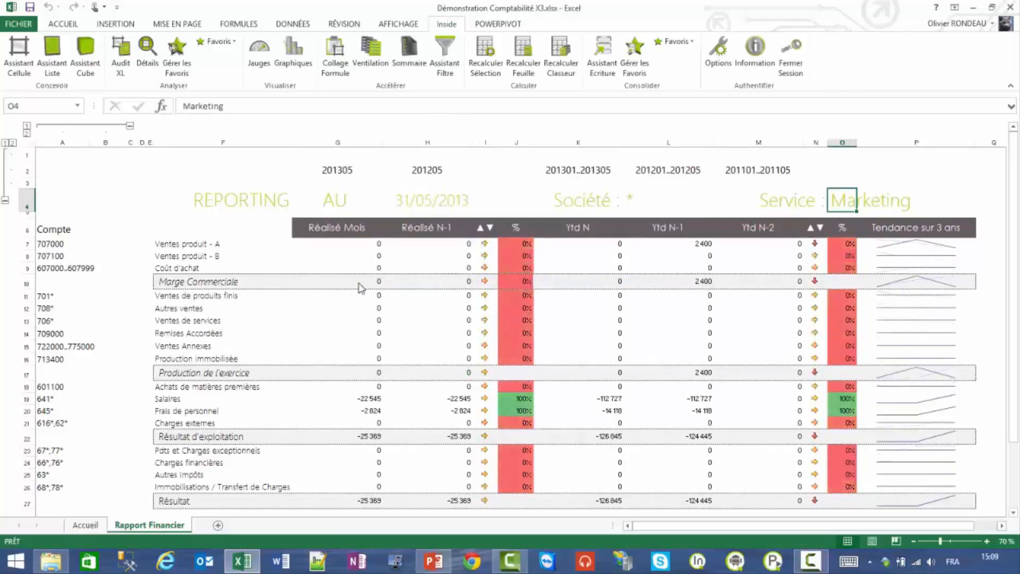
Switch the Service filter in cell O4 to ServGéné, and reset it to * for all services
{"action": "double_click", "coordinate": [848, 200]}
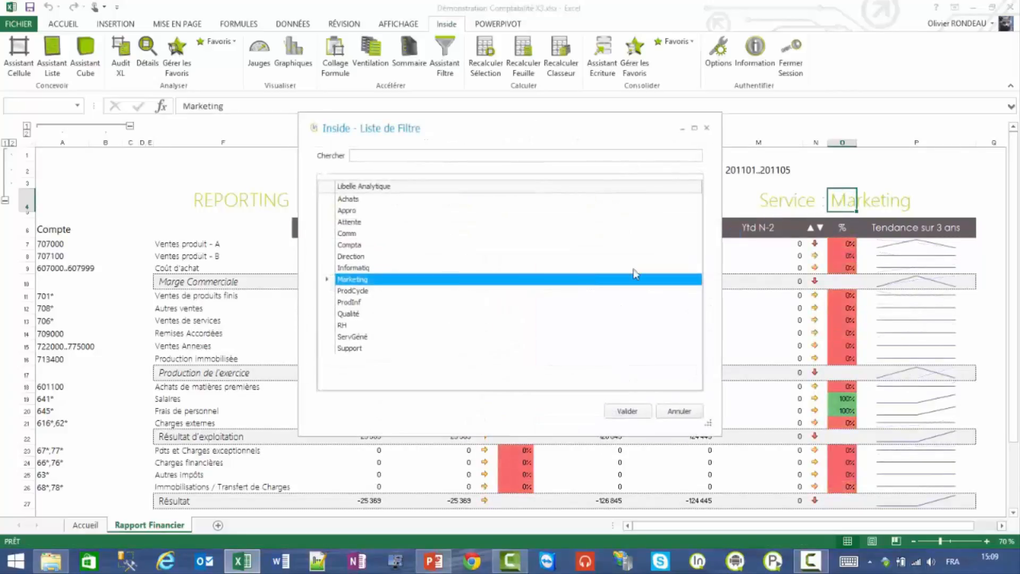
{"action": "double_click", "coordinate": [355, 337]}
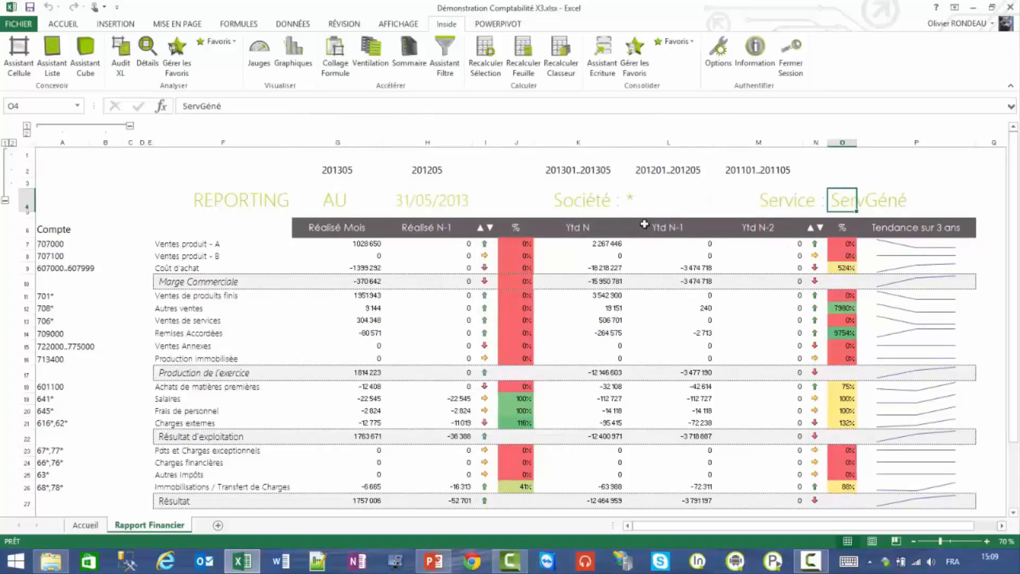
{"action": "type", "text": "*"}
{"action": "key", "text": "Return"}
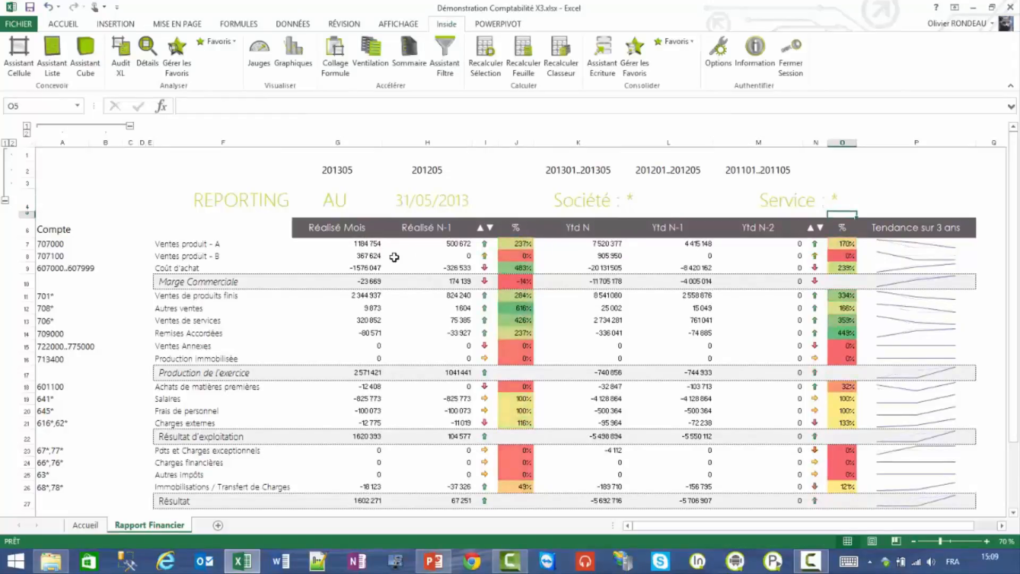
Open the detail of Coût d'achat's Réalisé Mois amount in G9, with Libelle Analytique, Compte Comptable and Libellé Compte as row elements
{"action": "left_click", "coordinate": [378, 267]}
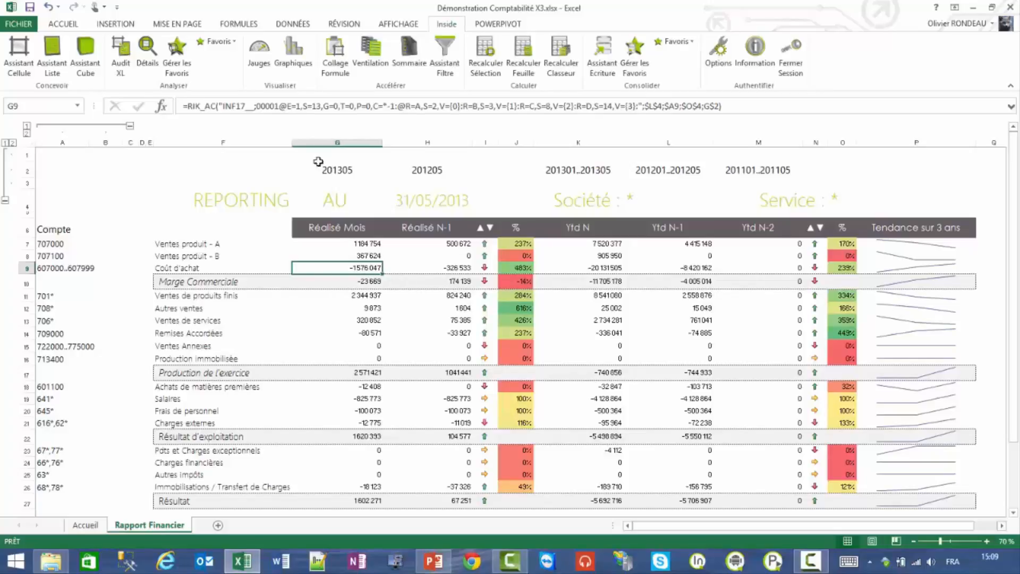
{"action": "left_click", "coordinate": [148, 53]}
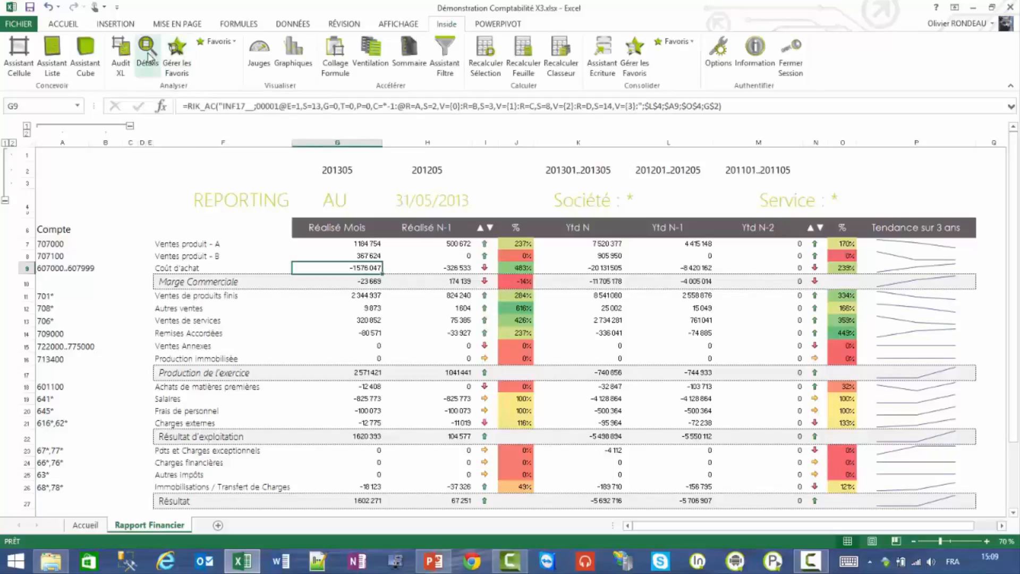
{"action": "left_click_drag", "start_coordinate": [295, 282], "coordinate": [329, 289]}
{"action": "left_click_drag", "start_coordinate": [249, 226], "coordinate": [353, 337]}
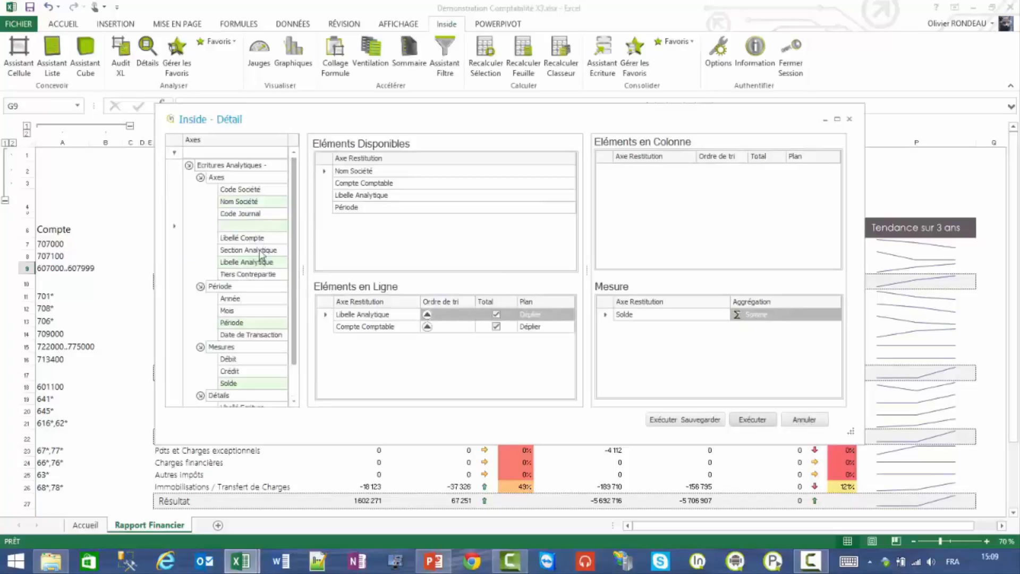
{"action": "left_click", "coordinate": [255, 237]}
{"action": "left_click_drag", "start_coordinate": [441, 376], "coordinate": [440, 371]}
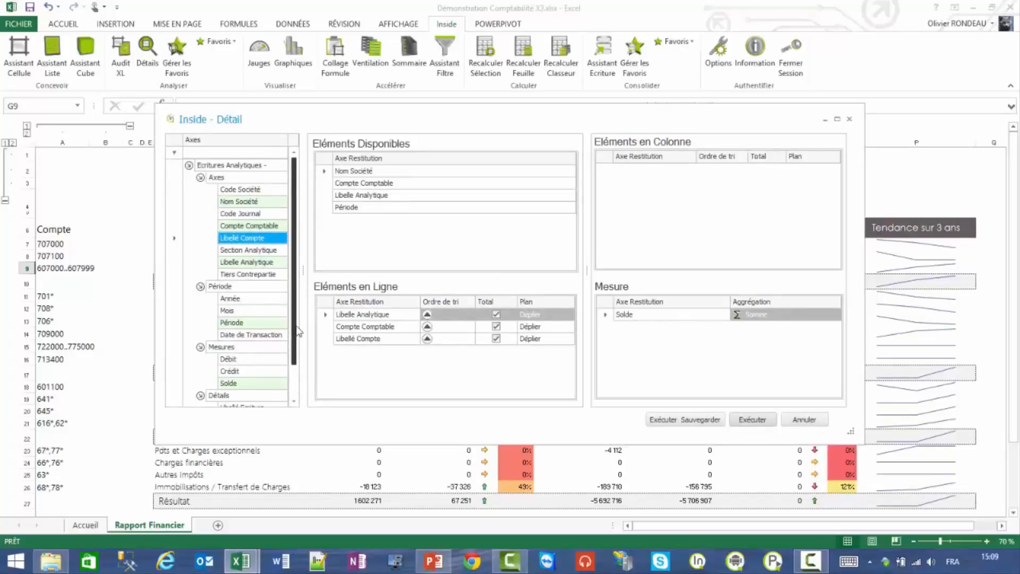
Add Libellé Ecriture and Numéro Pièce to the detail's available elements, and place Mois in its column elements
{"action": "scroll", "coordinate": [298, 332], "scroll_direction": "down", "scroll_amount": 1}
{"action": "left_click_drag", "start_coordinate": [257, 374], "coordinate": [392, 259]}
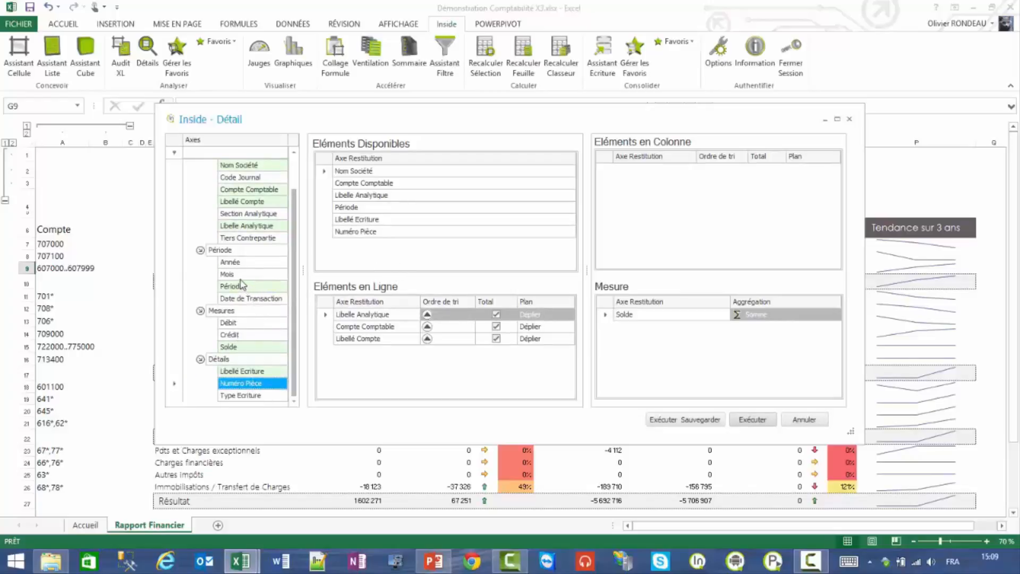
{"action": "left_click_drag", "start_coordinate": [242, 276], "coordinate": [690, 233]}
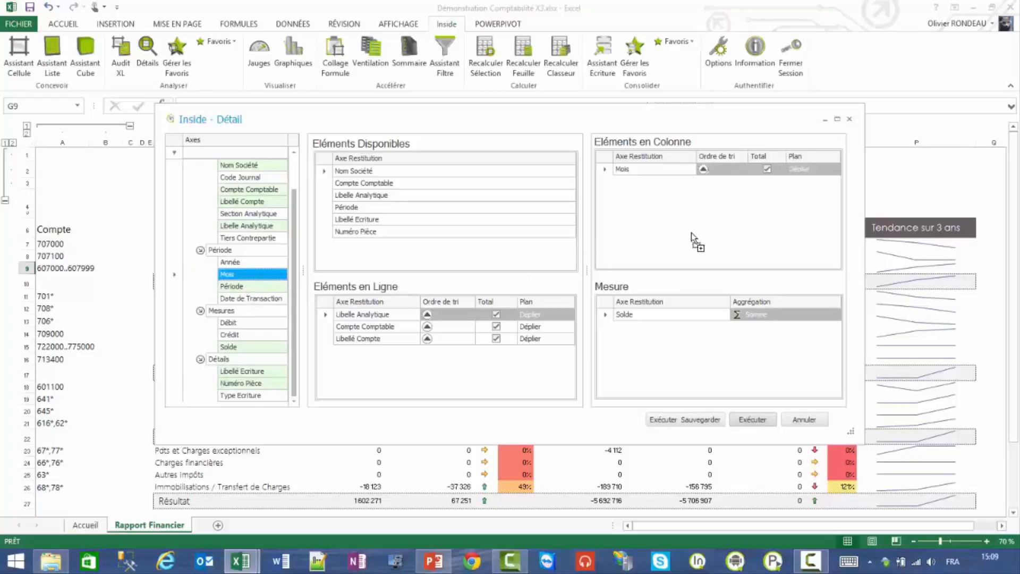
Run the configured detail and save it under the designation Détail par Analytique
{"action": "left_click", "coordinate": [671, 421]}
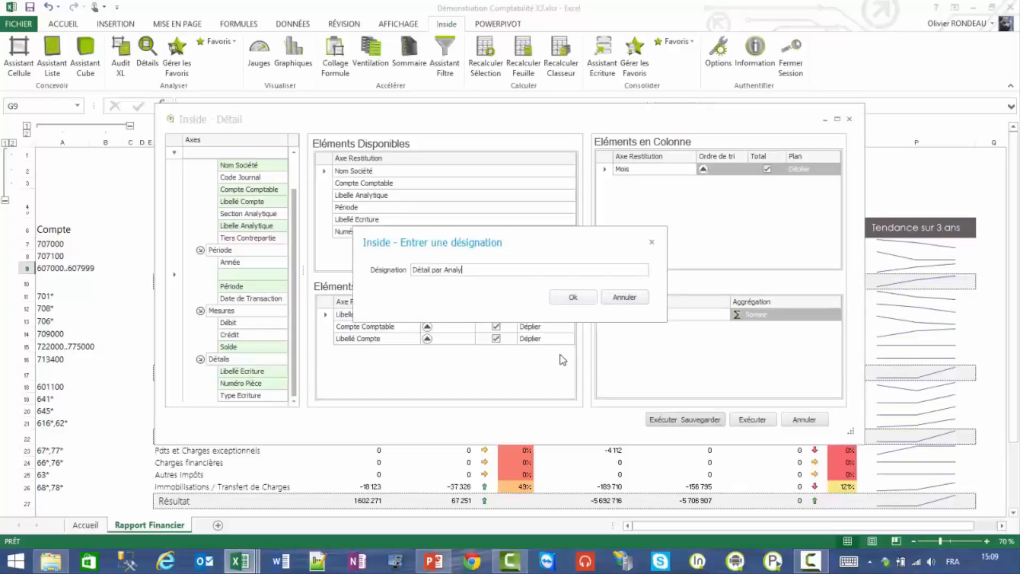
{"action": "key", "text": "Return"}
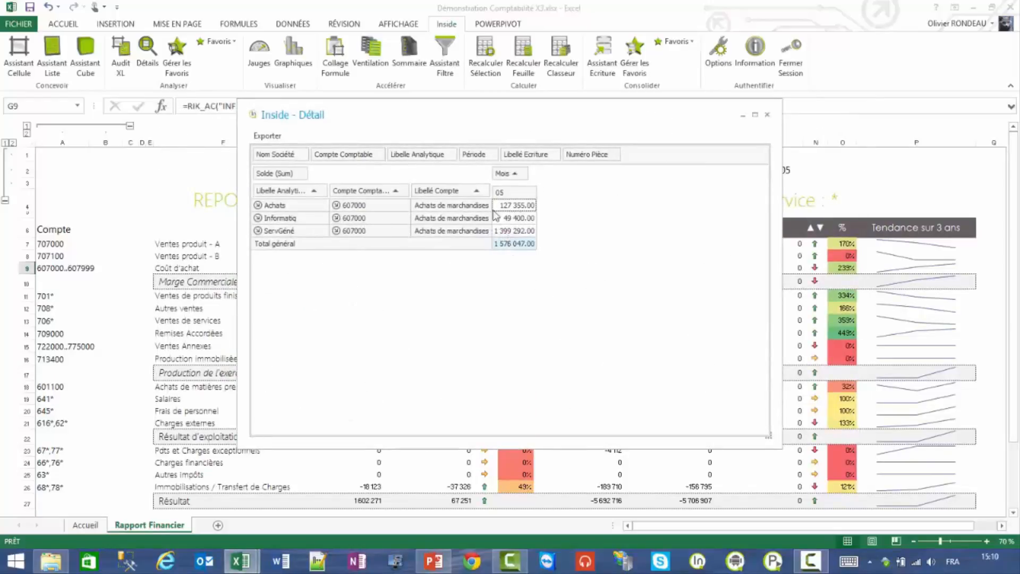
Drill down into the ServGéné amount for month 05 to view its accounting entries, and close both detail windows
{"action": "double_click", "coordinate": [515, 231]}
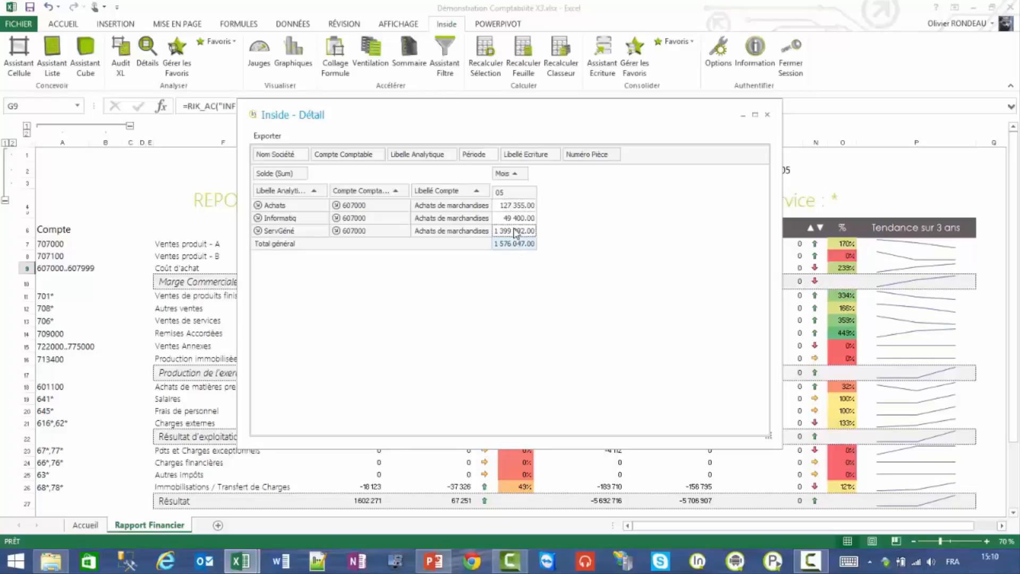
{"action": "left_click_drag", "start_coordinate": [511, 310], "coordinate": [731, 437]}
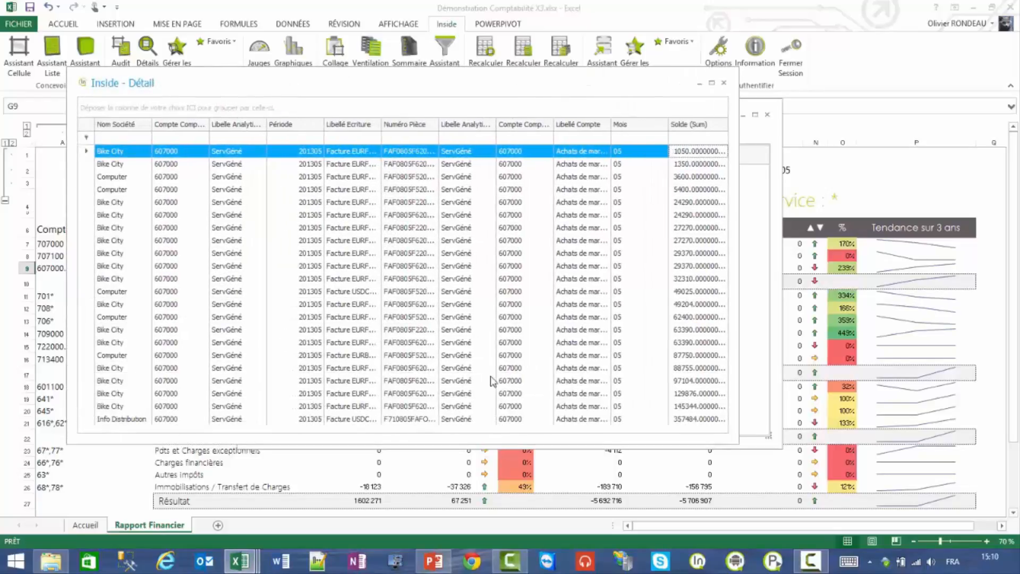
{"action": "left_click", "coordinate": [729, 86]}
{"action": "left_click", "coordinate": [767, 115]}
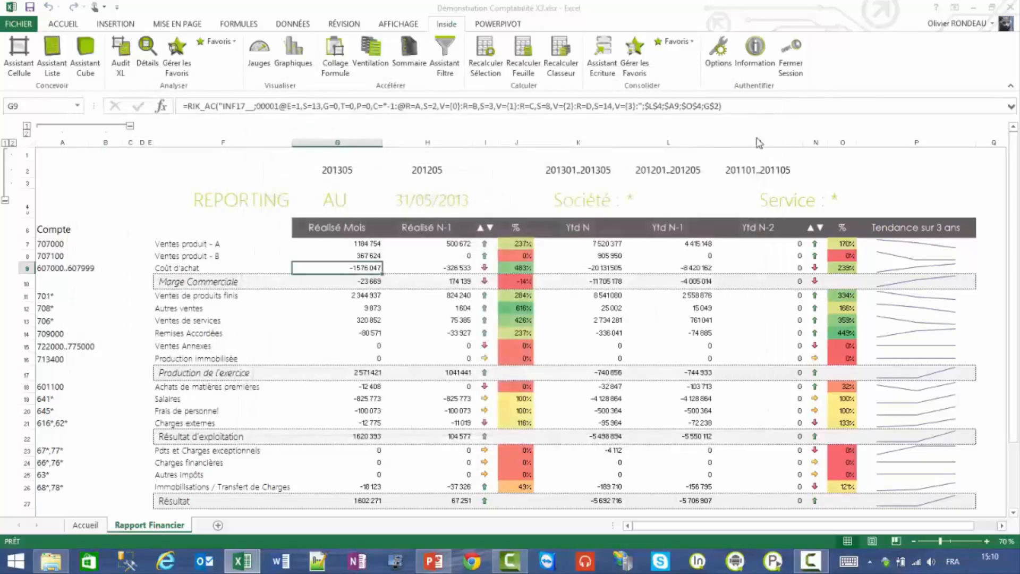
Run the saved Détail par Analytique favourite on Coût d'achat's Ytd N amount in cell K9
{"action": "left_click", "coordinate": [587, 269]}
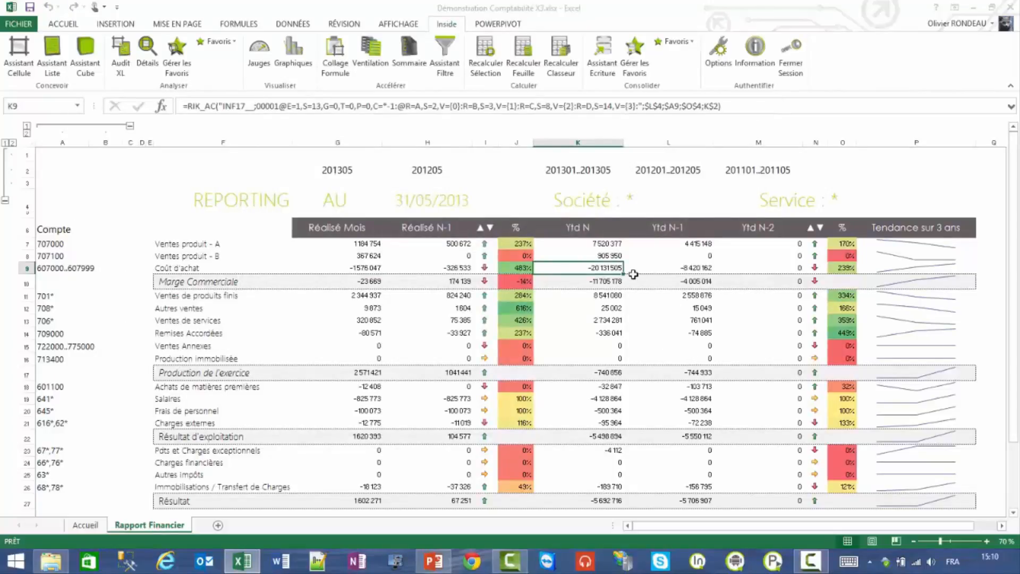
{"action": "left_click", "coordinate": [682, 269]}
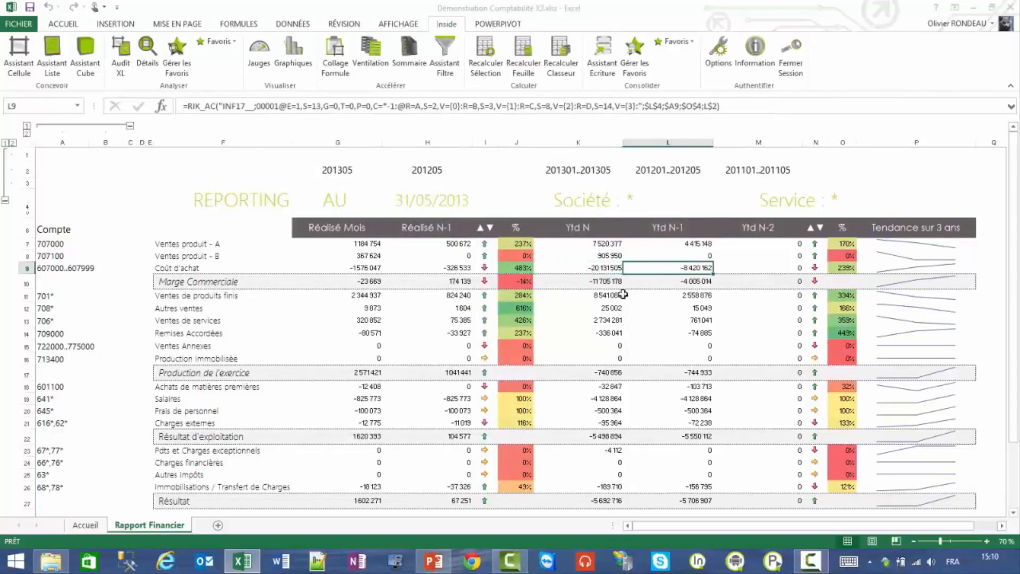
{"action": "left_click", "coordinate": [592, 268]}
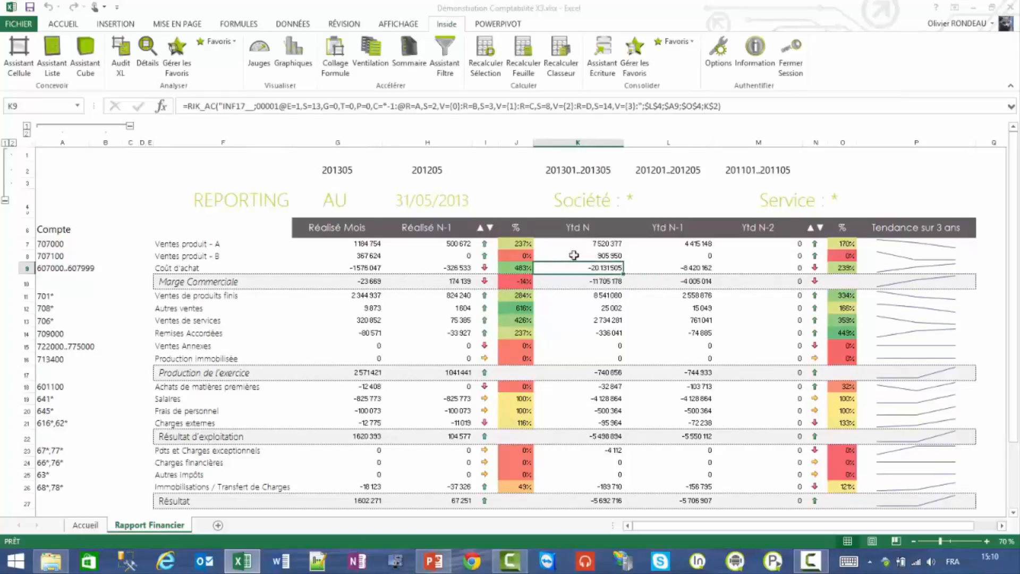
{"action": "left_click", "coordinate": [213, 42]}
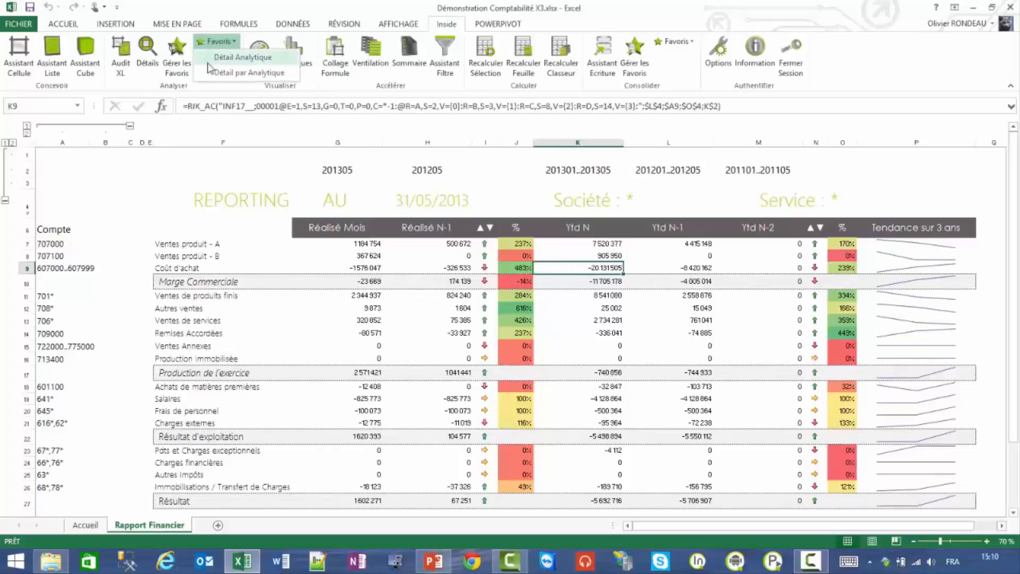
{"action": "left_click", "coordinate": [239, 73]}
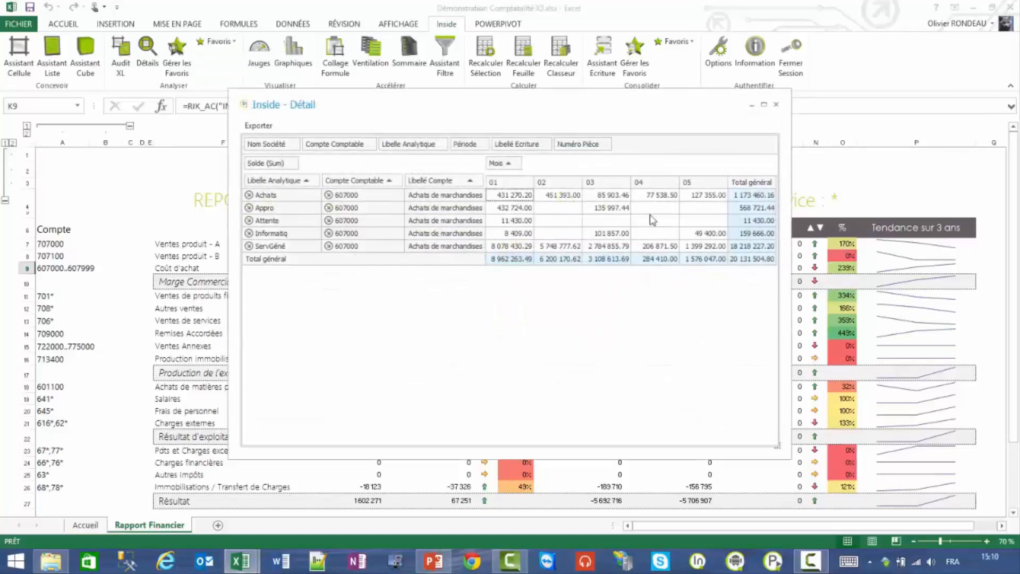
Drill down into the ServGéné amount for month 01 and enlarge the entries window to show its columns
{"action": "left_click", "coordinate": [508, 248]}
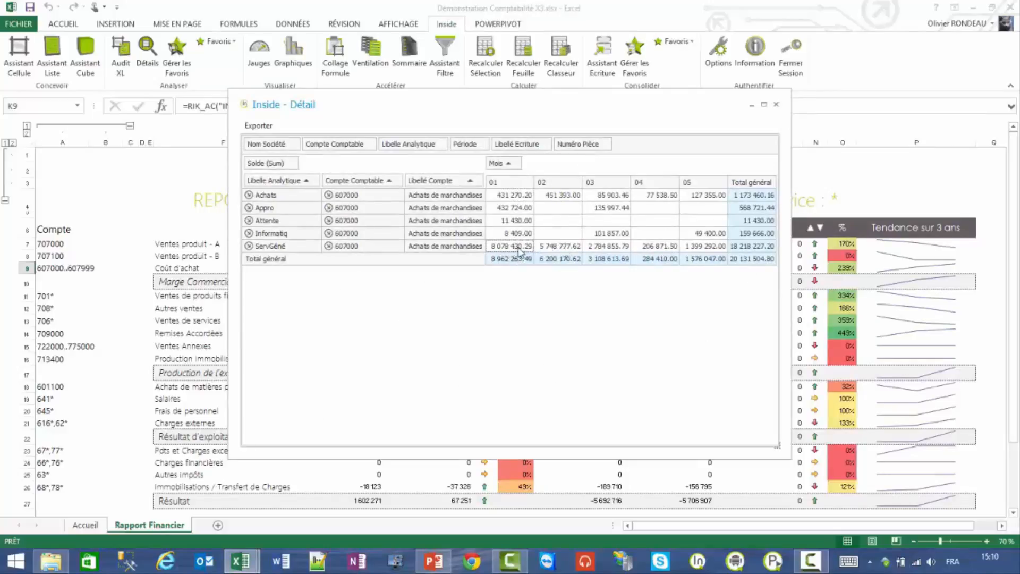
{"action": "double_click", "coordinate": [515, 248]}
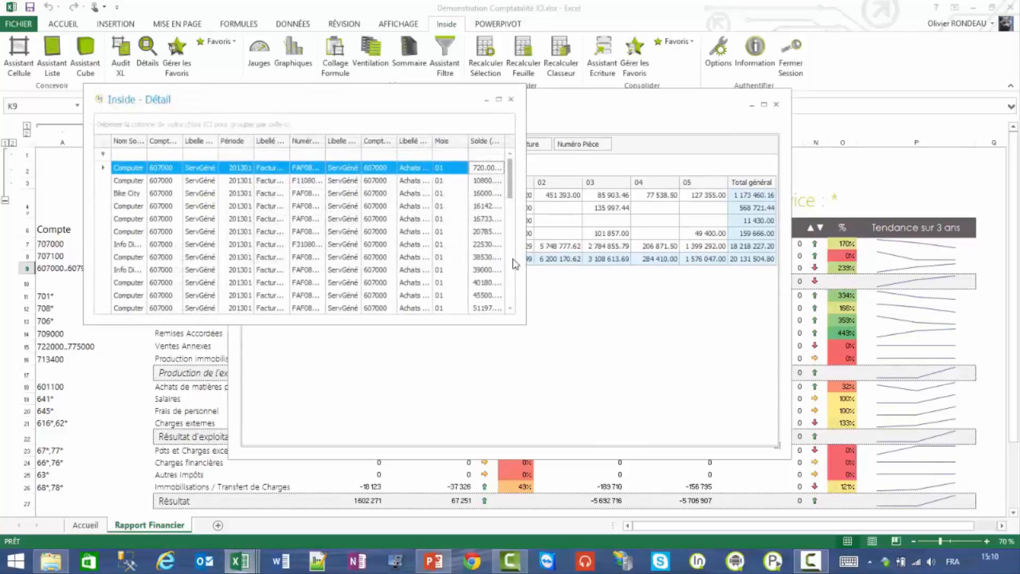
{"action": "left_click_drag", "start_coordinate": [525, 323], "coordinate": [757, 456]}
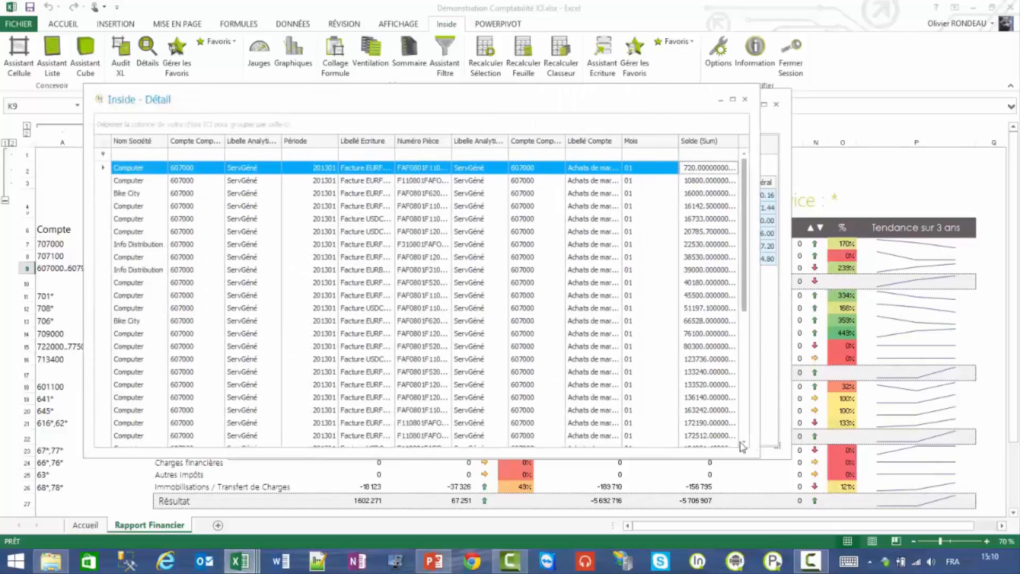
Sort the entries by Solde in descending order, select the nine largest ones, and close both detail windows
{"action": "left_click", "coordinate": [723, 147]}
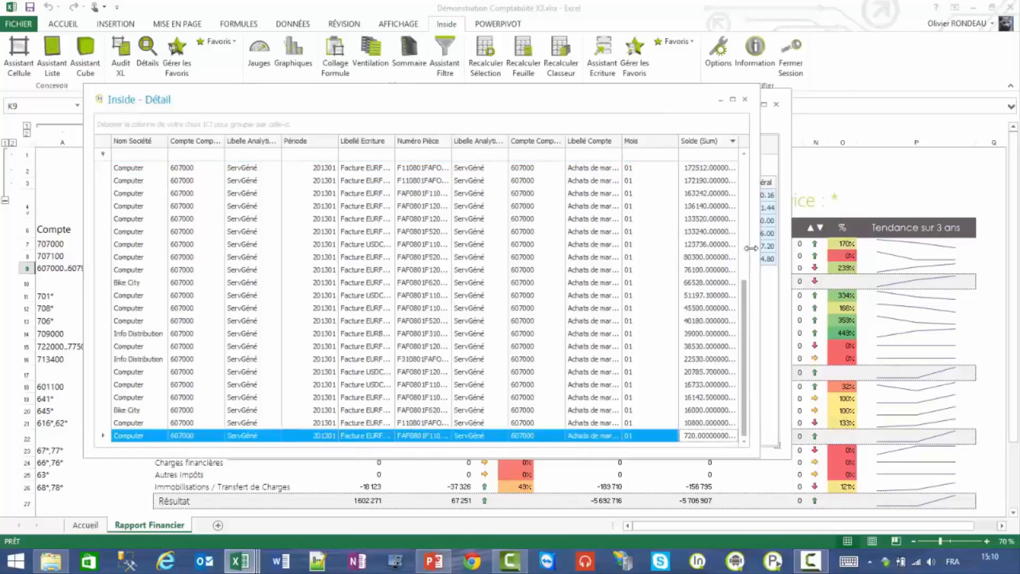
{"action": "scroll", "coordinate": [737, 155], "scroll_direction": "up", "scroll_amount": 5}
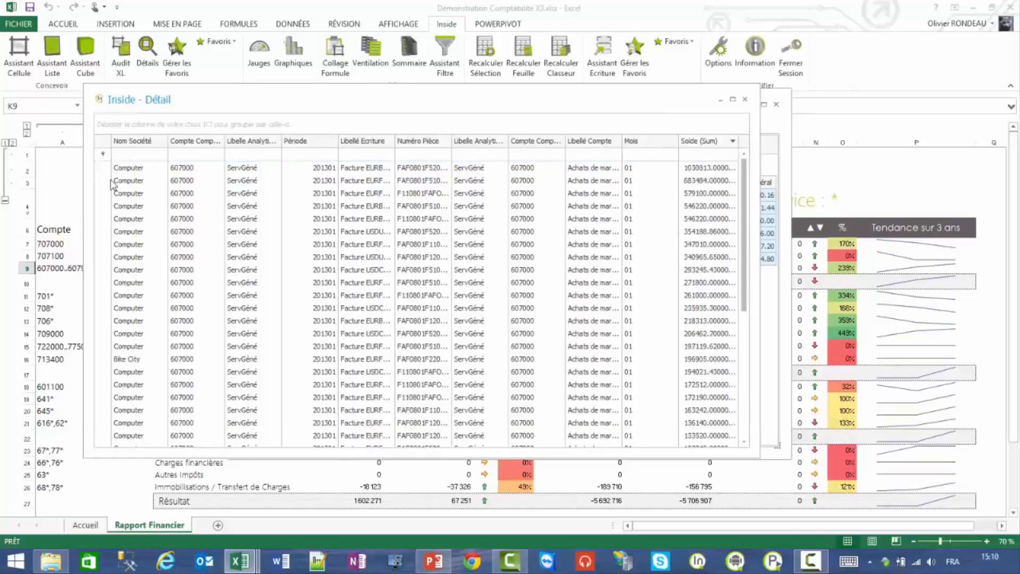
{"action": "left_click_drag", "start_coordinate": [104, 169], "coordinate": [103, 273]}
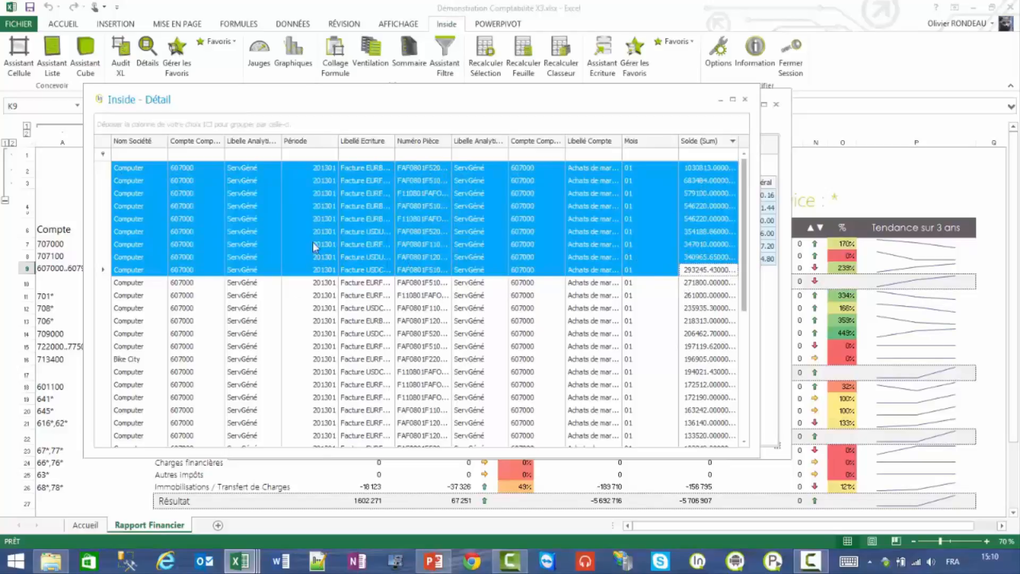
{"action": "left_click", "coordinate": [745, 101]}
{"action": "left_click", "coordinate": [777, 108]}
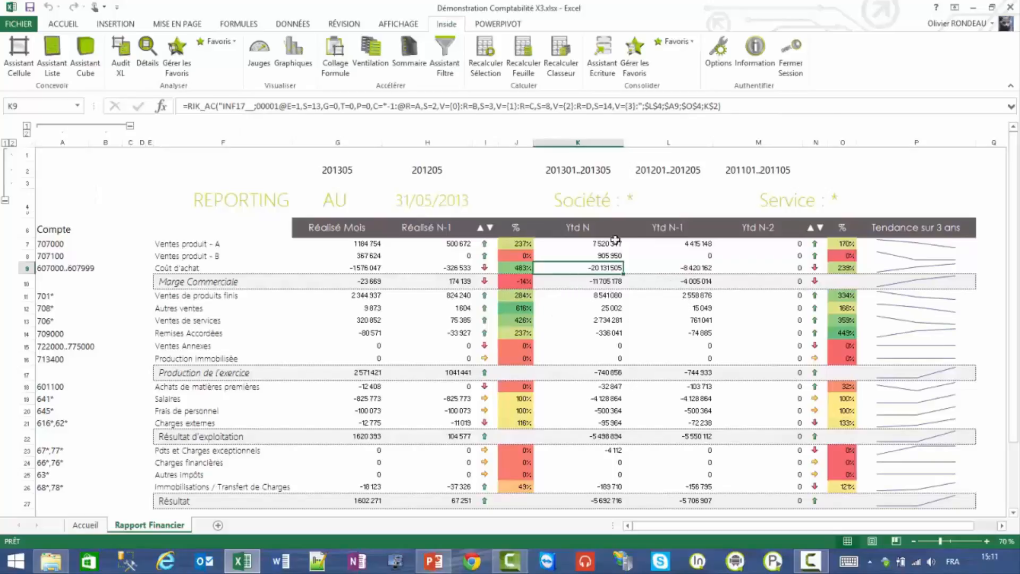
Check the company list of the Société filter in L4, and distribute the report into one sheet per company with Ventilation
{"action": "left_click", "coordinate": [639, 203]}
{"action": "double_click", "coordinate": [638, 203]}
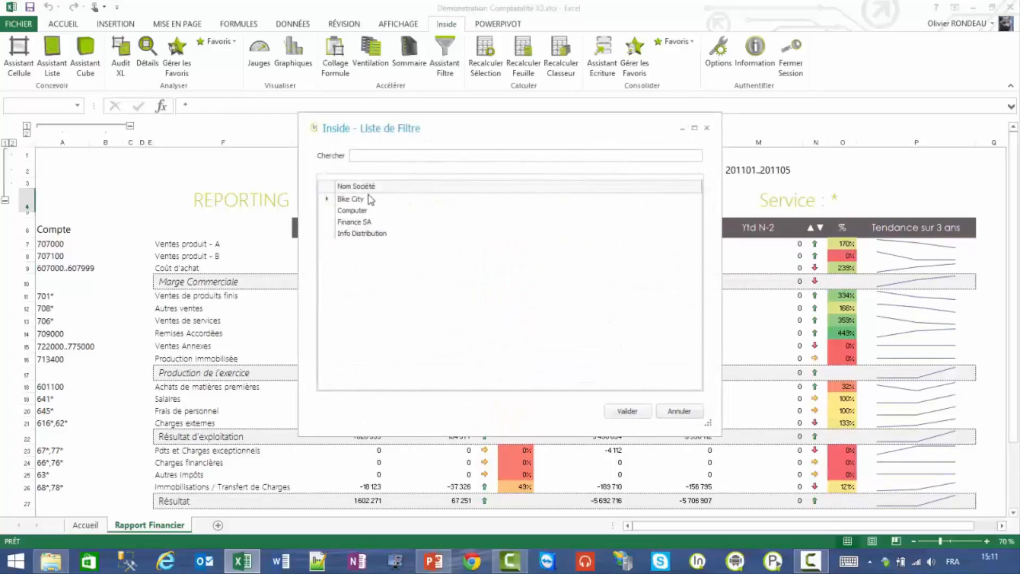
{"action": "left_click", "coordinate": [679, 410]}
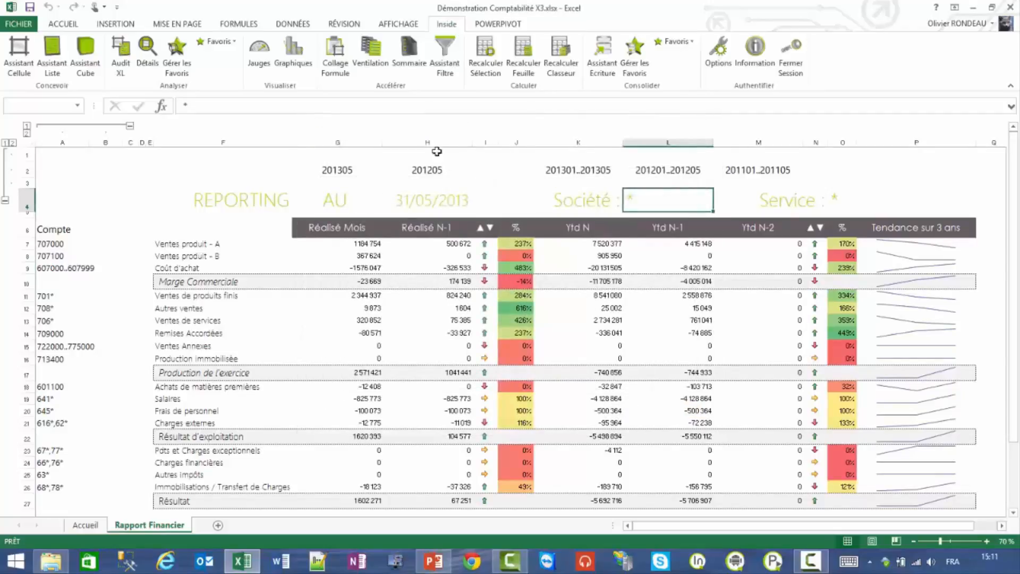
{"action": "left_click", "coordinate": [372, 65]}
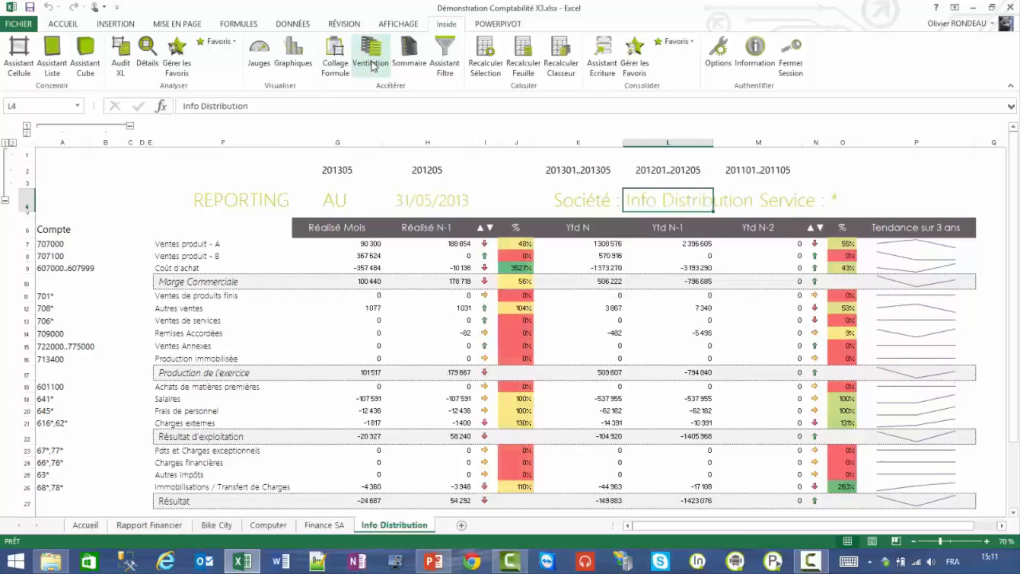
Look through the Finance SA, Computer and Bike City report sheets
{"action": "left_click", "coordinate": [324, 524]}
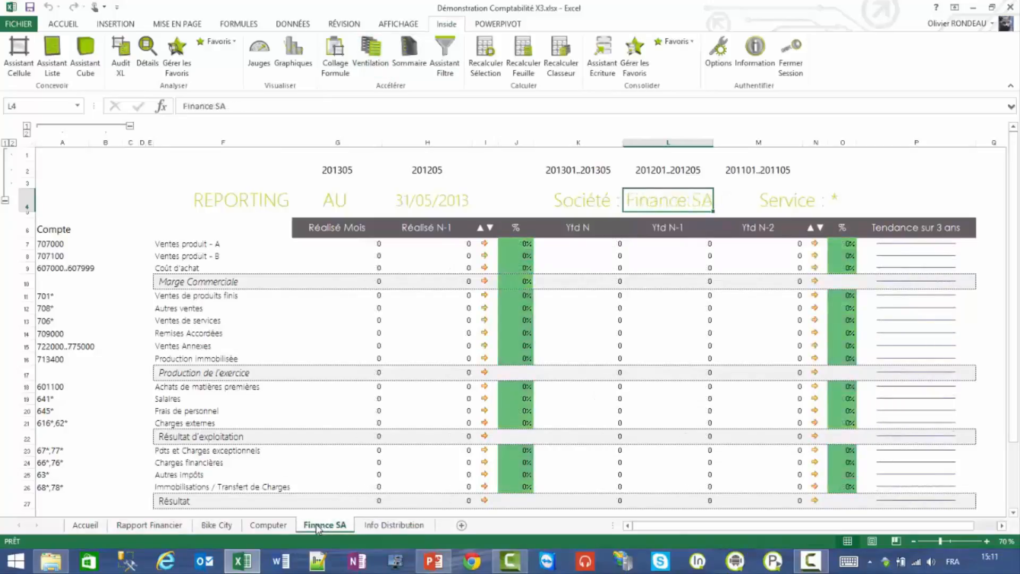
{"action": "left_click", "coordinate": [268, 525]}
{"action": "left_click", "coordinate": [208, 529]}
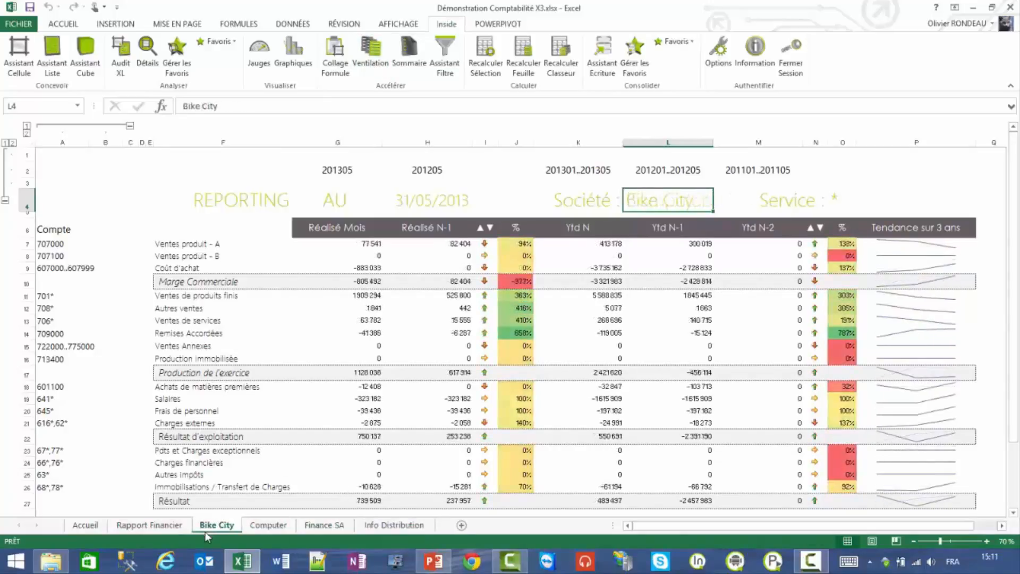
View the Ventes produit - A Ytd N amount on the Bike City sheet with the Détail par Analytique favourite, and close the detail
{"action": "left_click", "coordinate": [601, 248]}
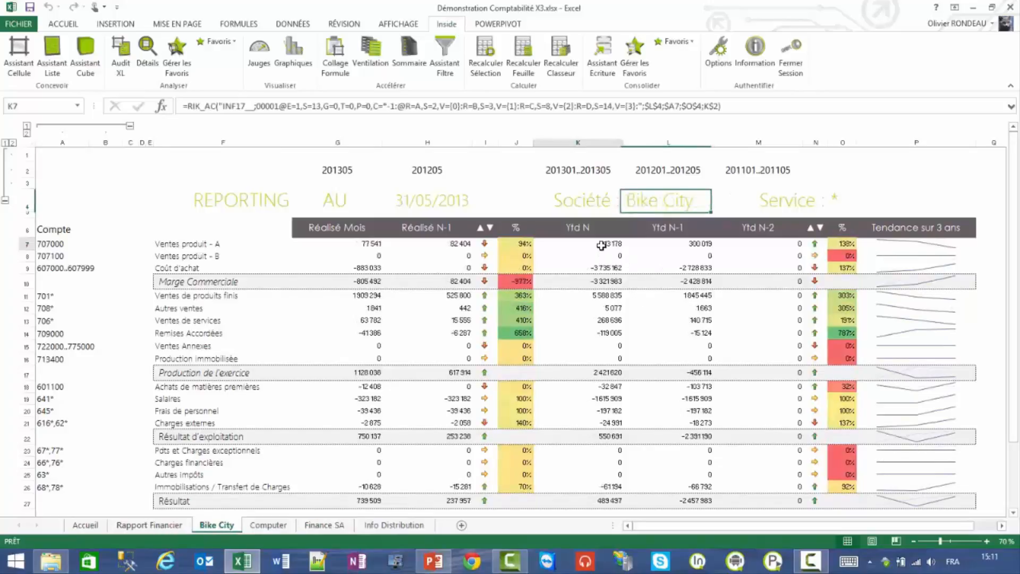
{"action": "left_click", "coordinate": [232, 43]}
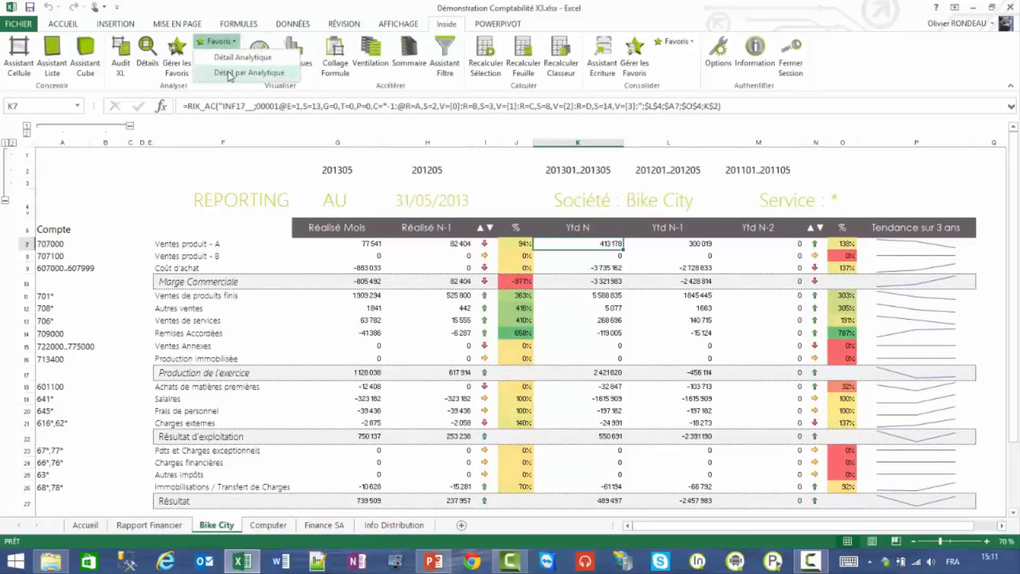
{"action": "left_click", "coordinate": [229, 70]}
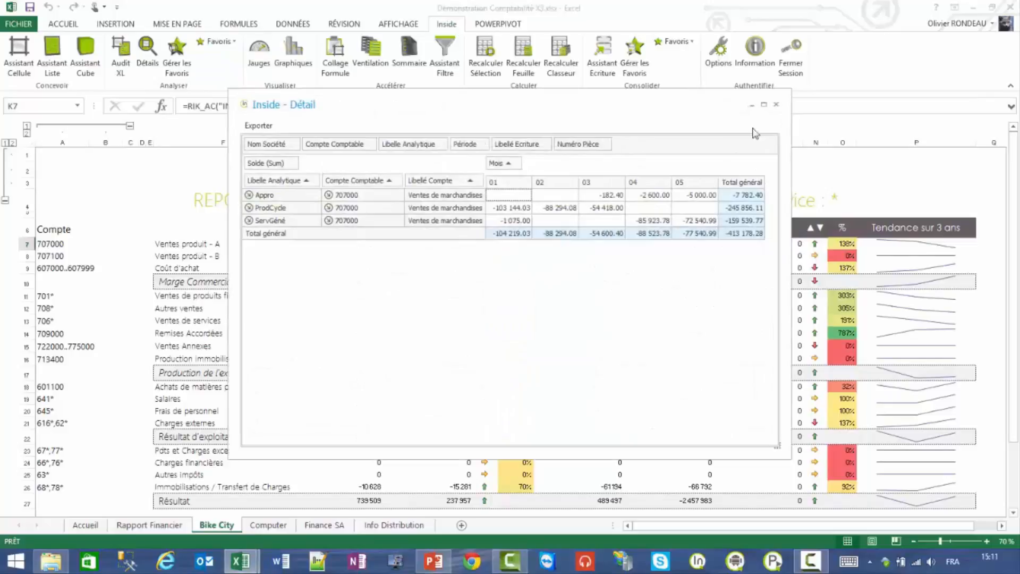
{"action": "left_click", "coordinate": [776, 105]}
Generate the workbook's Sommaire with page numbers from cell C12 of the Accueil sheet, and follow its Computer entry
{"action": "left_click", "coordinate": [157, 527]}
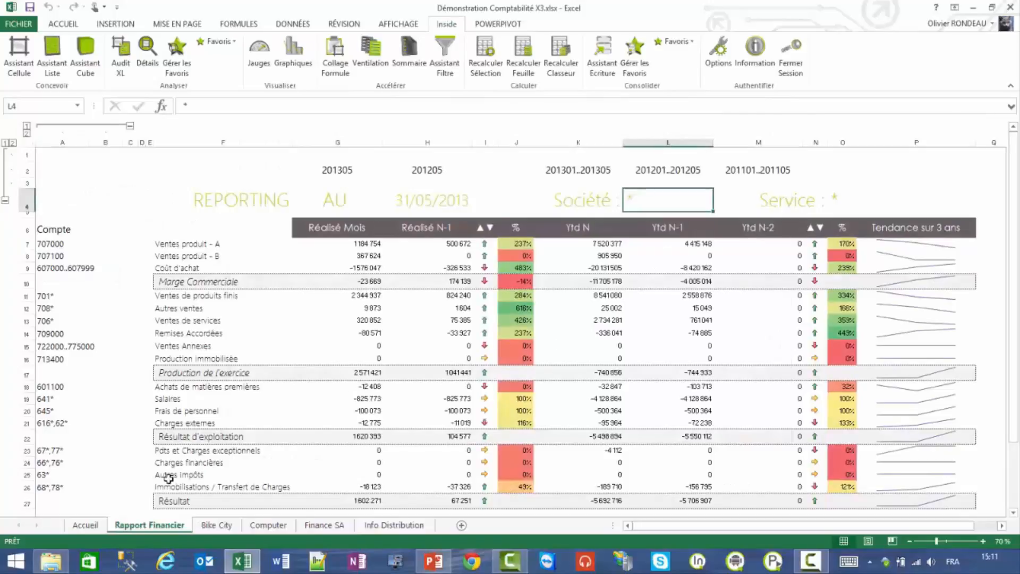
{"action": "left_click", "coordinate": [85, 524]}
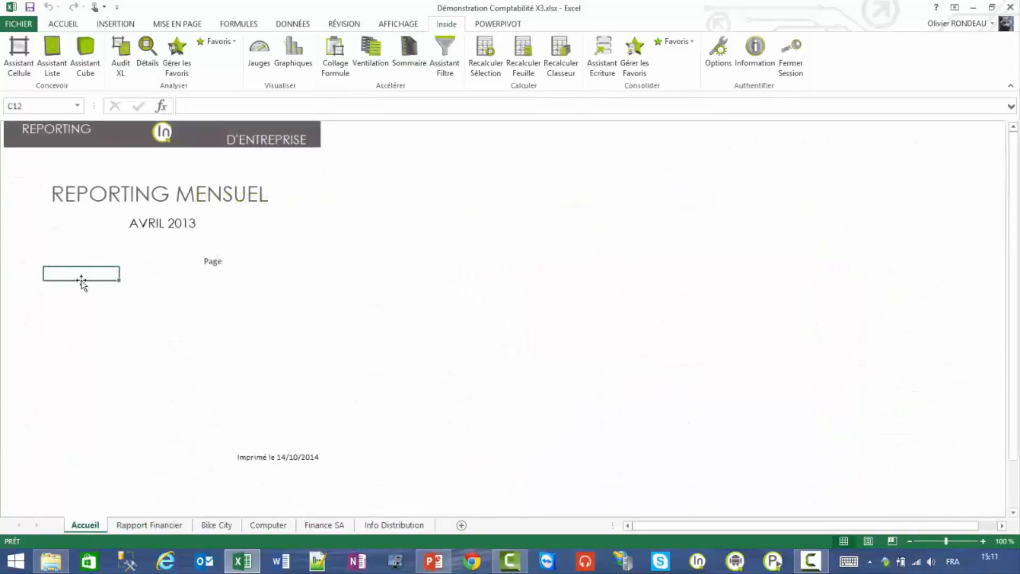
{"action": "left_click", "coordinate": [410, 53]}
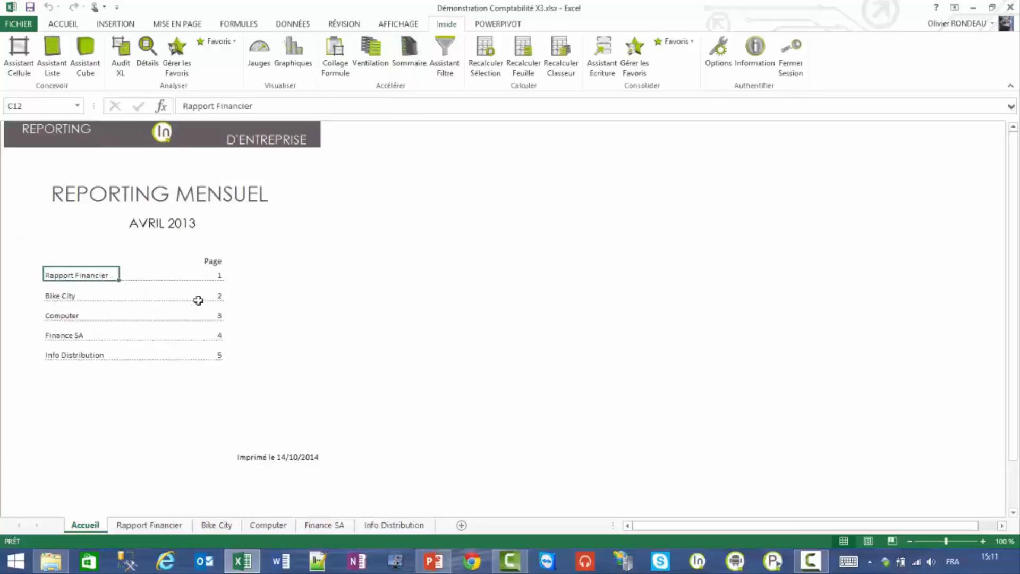
{"action": "left_click", "coordinate": [59, 317]}
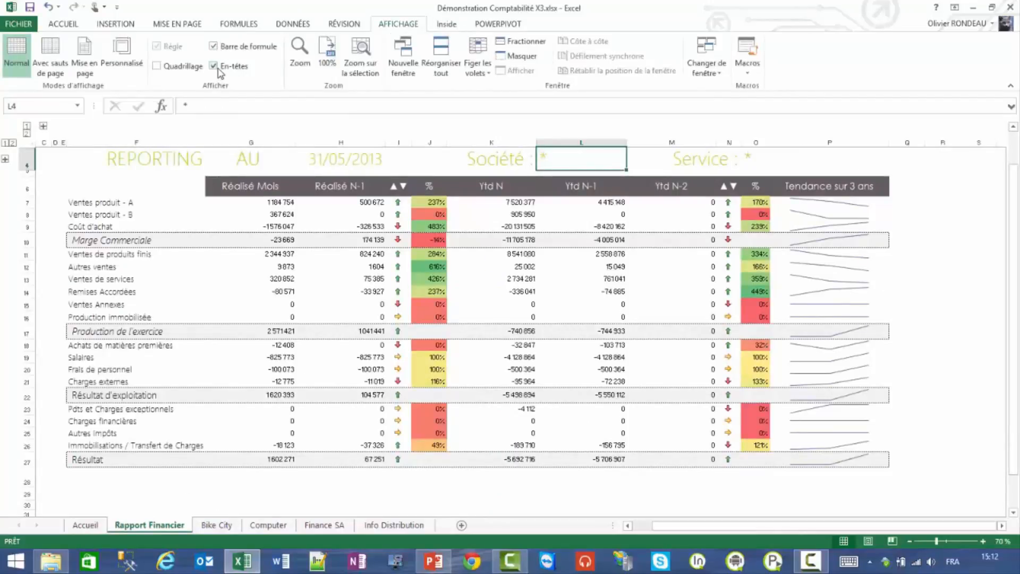
Hide the sheet's row and column headings, and save Démonstration Comptabilité X3.xlsx to the Comptabilité folder of the Inside virtual disk
{"action": "left_click", "coordinate": [215, 67]}
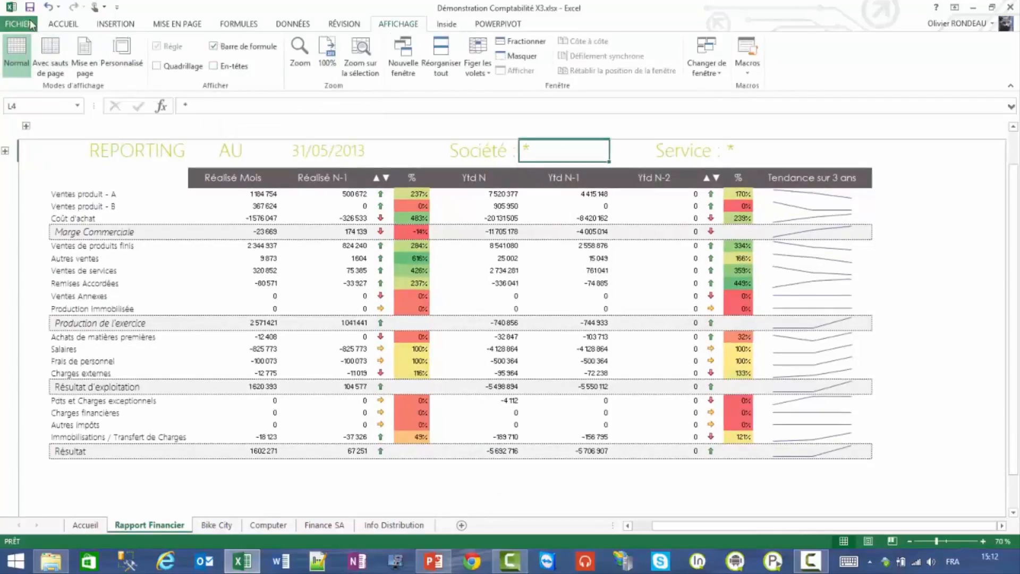
{"action": "left_click", "coordinate": [21, 24]}
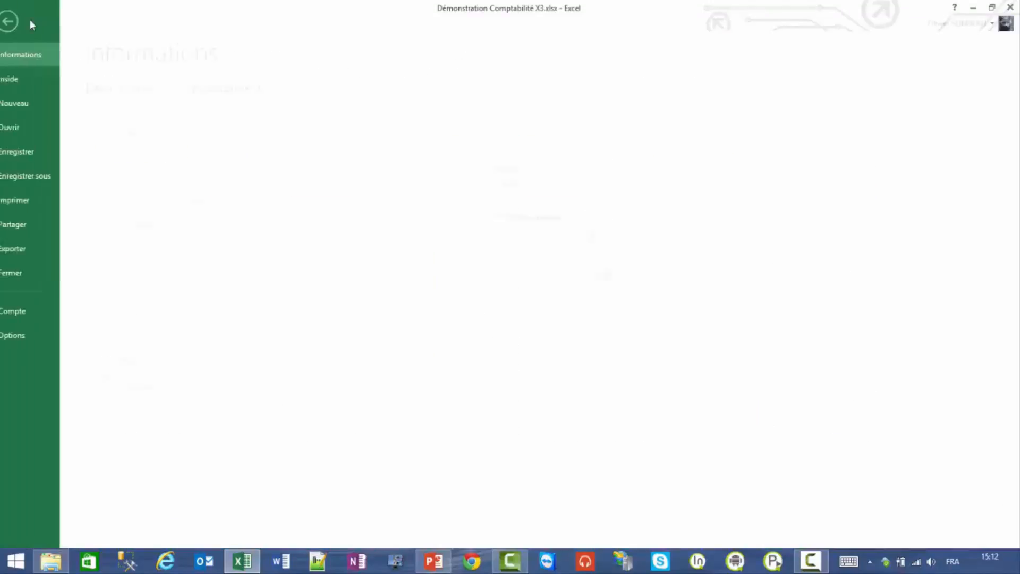
{"action": "left_click", "coordinate": [37, 76]}
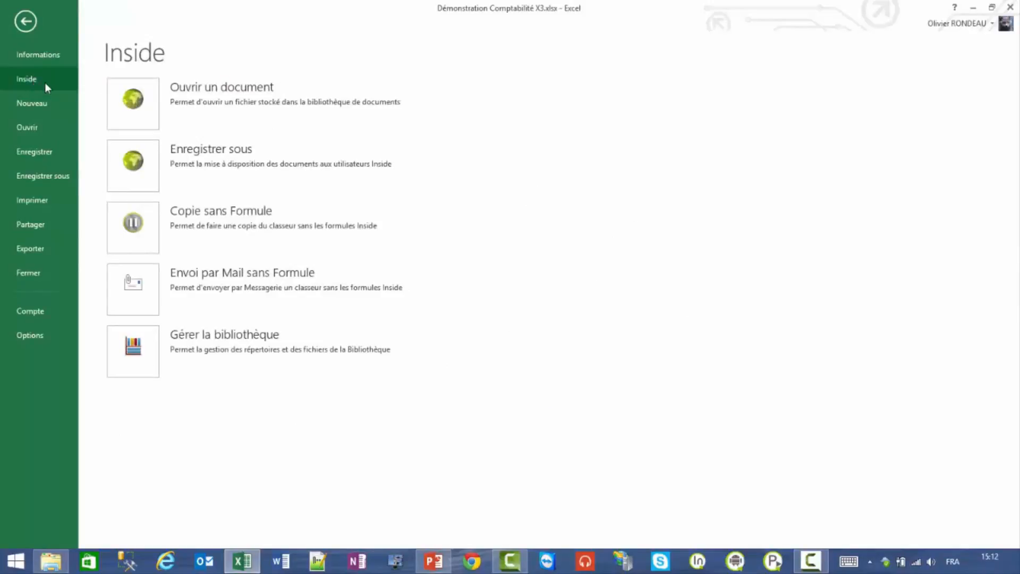
{"action": "left_click", "coordinate": [134, 175]}
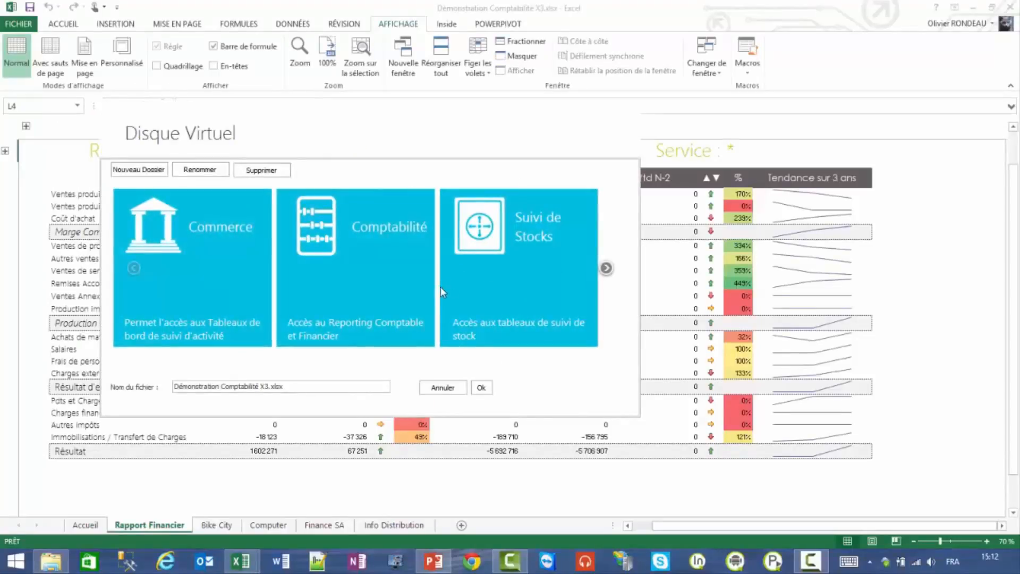
{"action": "left_click", "coordinate": [343, 301]}
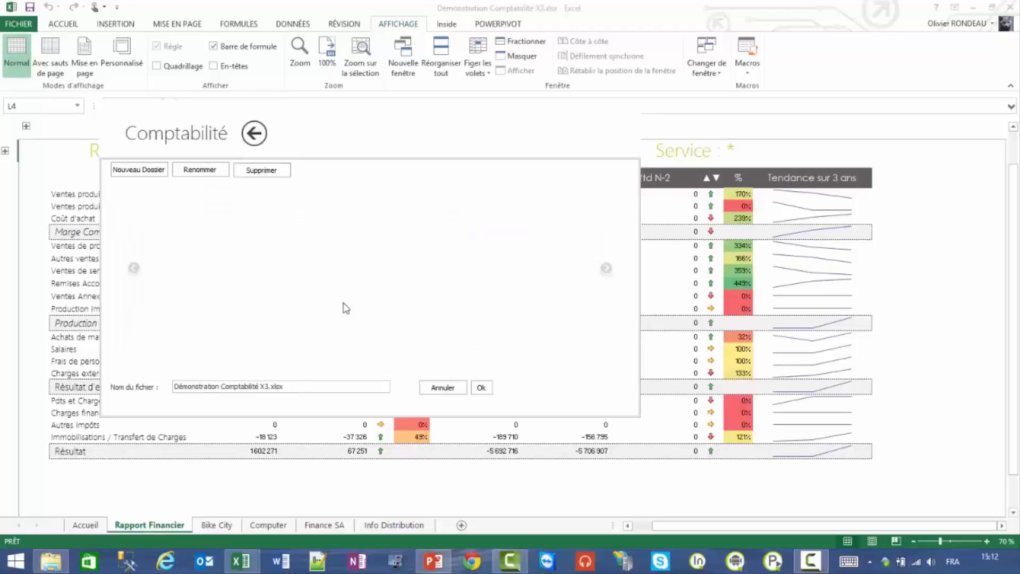
{"action": "left_click", "coordinate": [483, 389]}
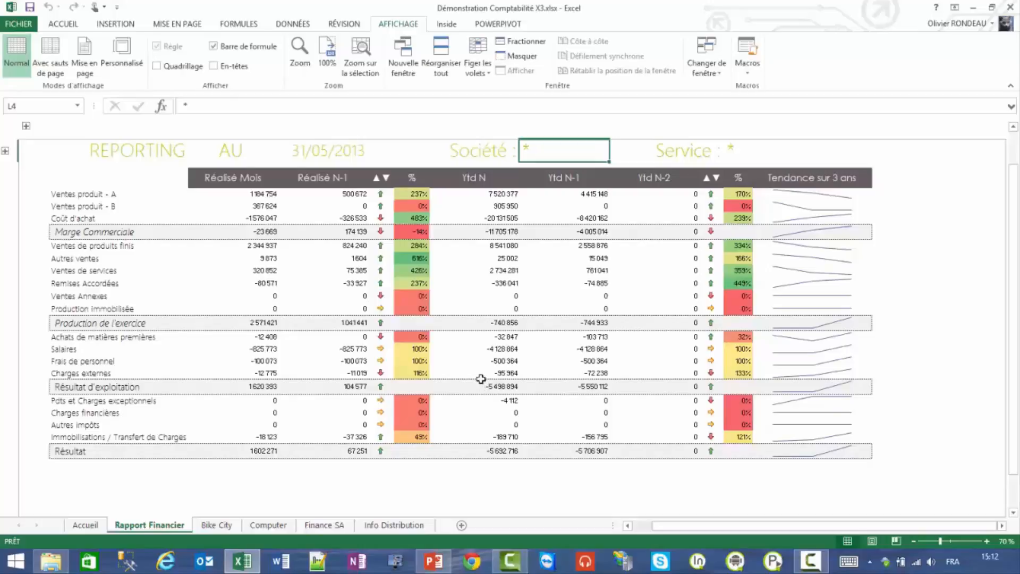
Close the financial report workbook and create a new blank workbook
{"action": "left_click", "coordinate": [1011, 8]}
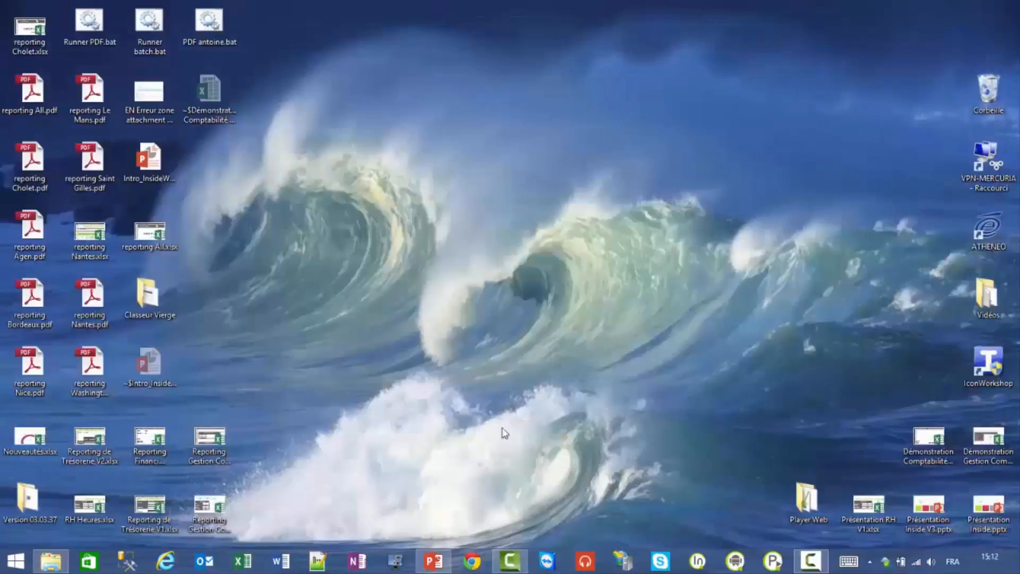
{"action": "left_click", "coordinate": [240, 561]}
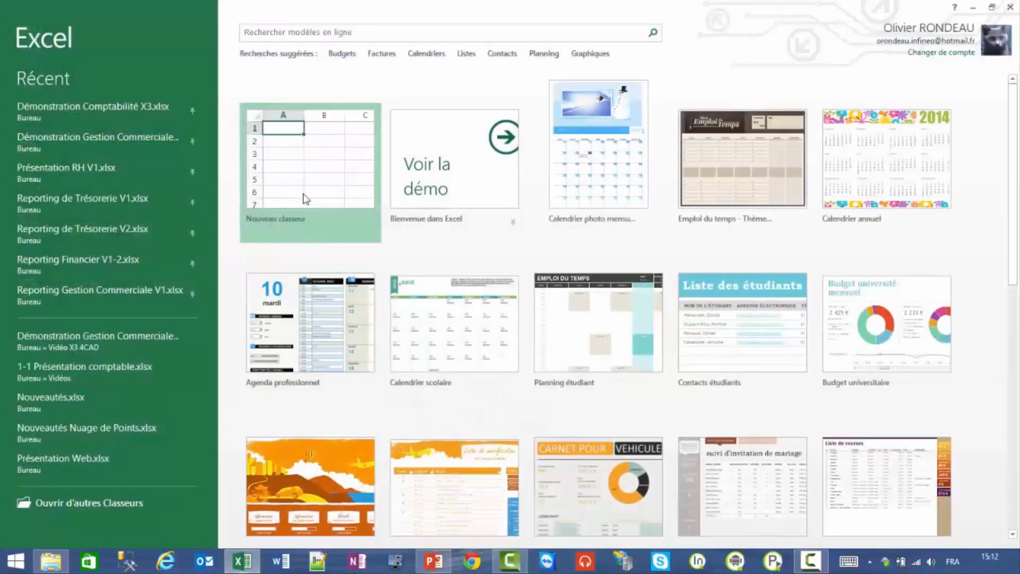
{"action": "left_click", "coordinate": [303, 198]}
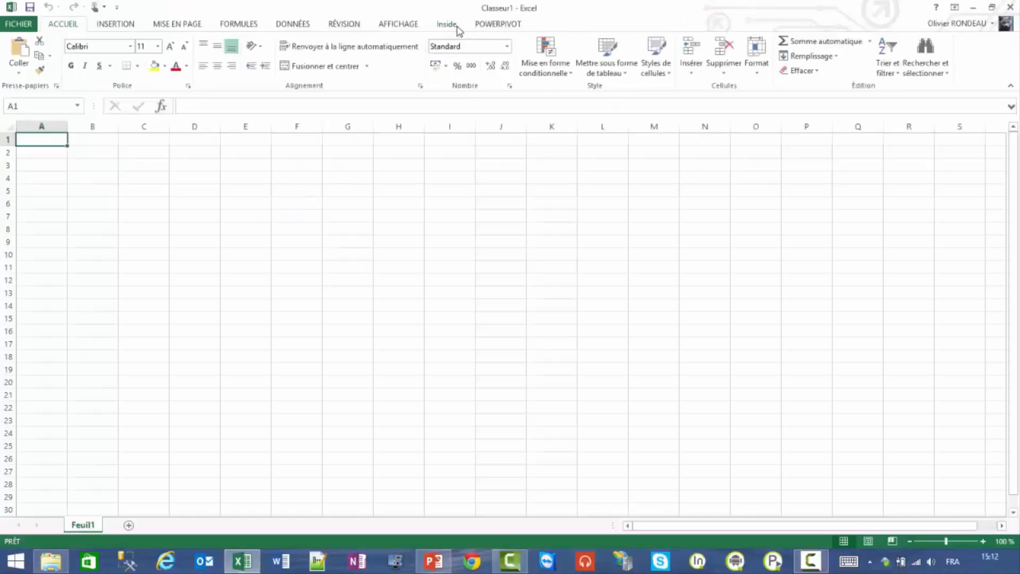
Open an Inside session on the Demonstration X3 database as Admin
{"action": "left_click", "coordinate": [451, 25]}
{"action": "left_click", "coordinate": [60, 56]}
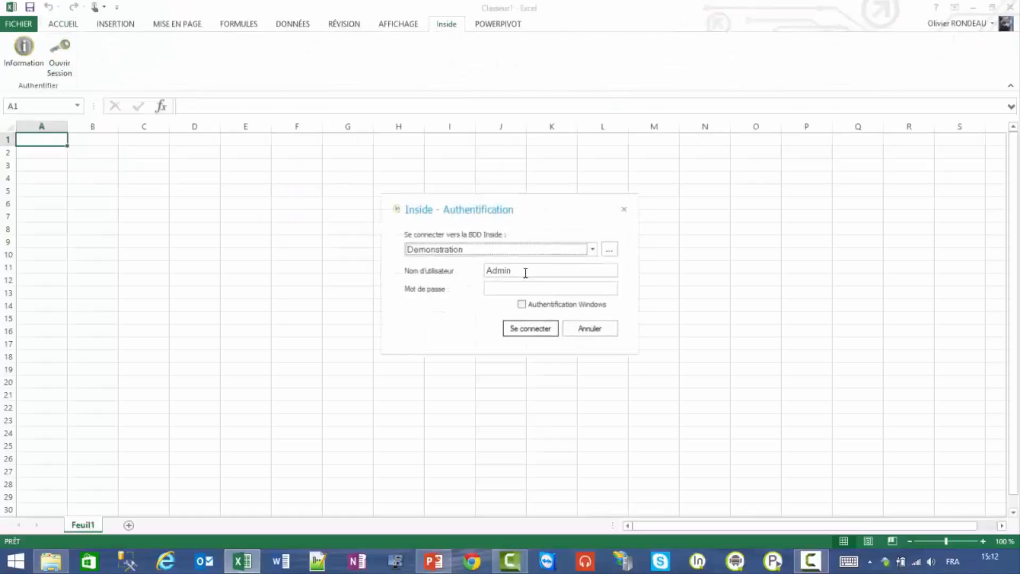
{"action": "left_click", "coordinate": [499, 250]}
{"action": "left_click", "coordinate": [485, 279]}
{"action": "left_click", "coordinate": [518, 329]}
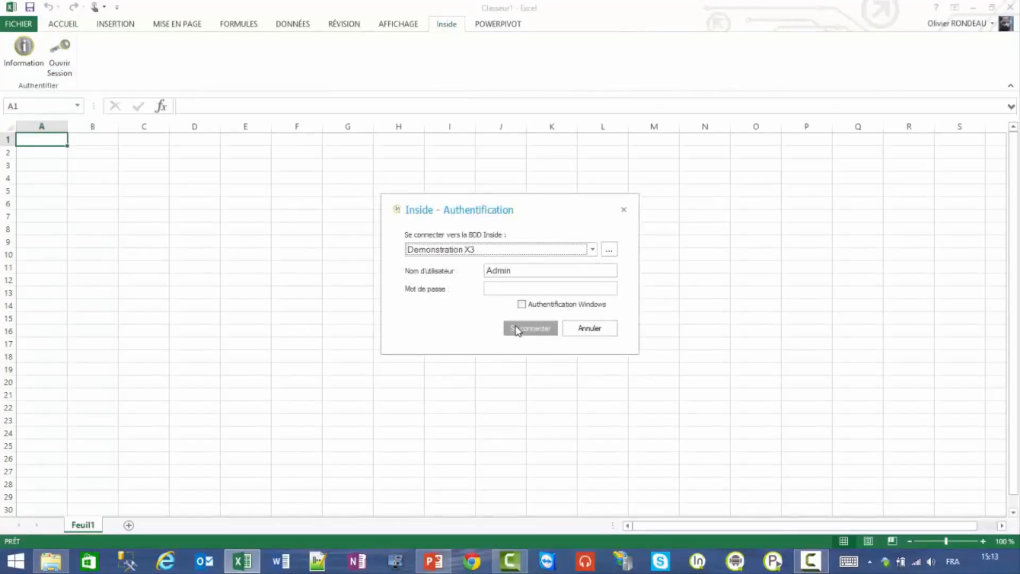
Enter the filter labels Représentant in A1 and Année in A2, with the values * in B1 and 2013 in B2
{"action": "type", "text": "Repr"}
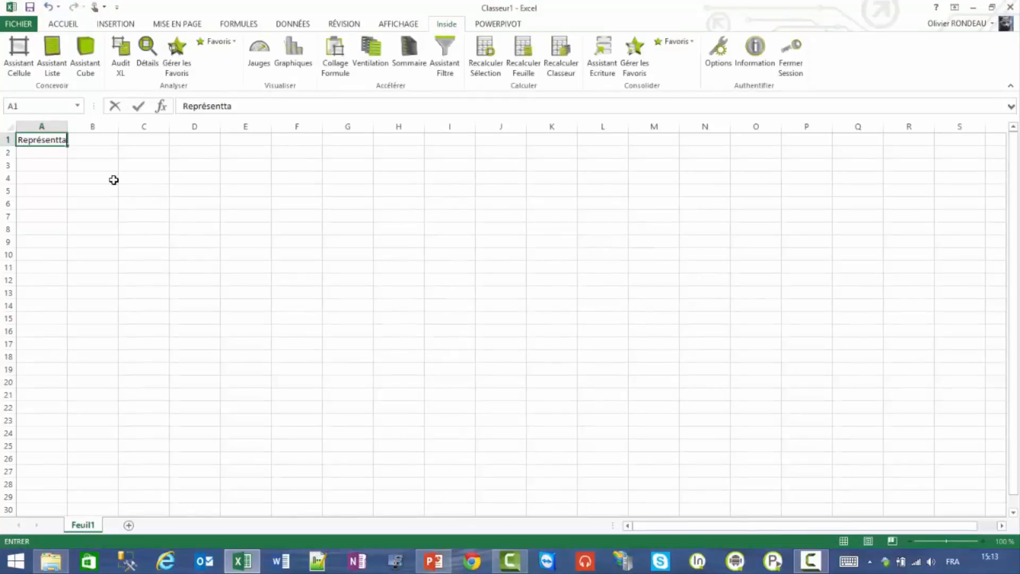
{"action": "type", "text": "ésentant"}
{"action": "key", "text": "Return"}
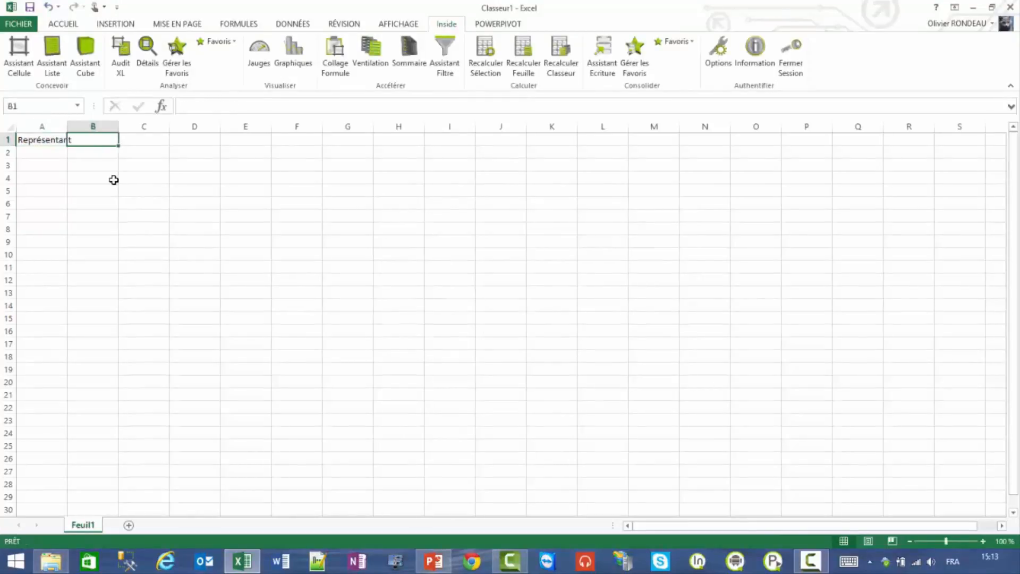
{"action": "type", "text": "Année"}
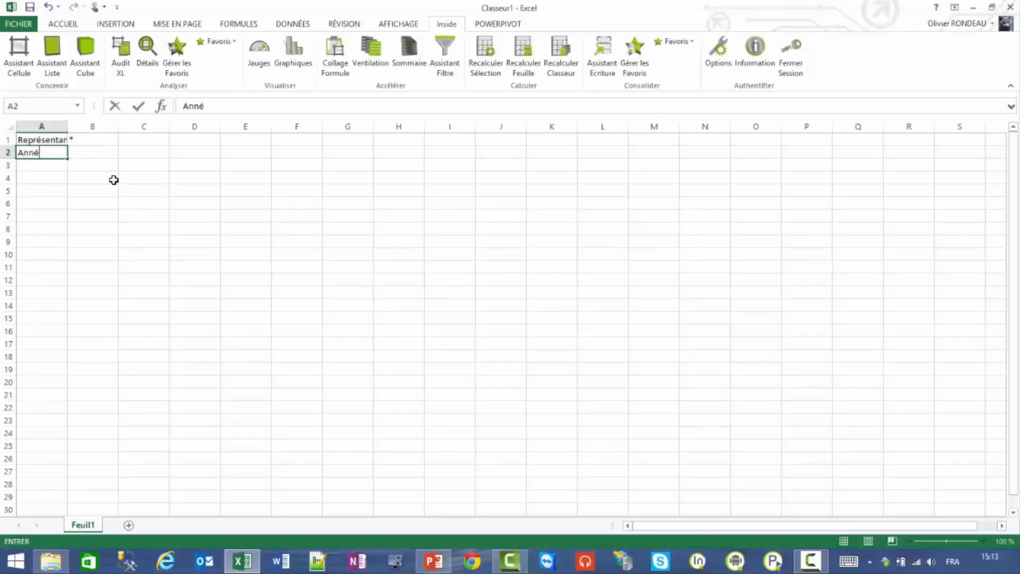
{"action": "key", "text": "Tab"}
{"action": "type", "text": "20"}
{"action": "key", "text": "Down"}
Start an Inside list in cell A6 based on the Facture model of the Sage X3 Vente connector
{"action": "key", "text": "Down"}
{"action": "key", "text": "Down"}
{"action": "key", "text": "Down"}
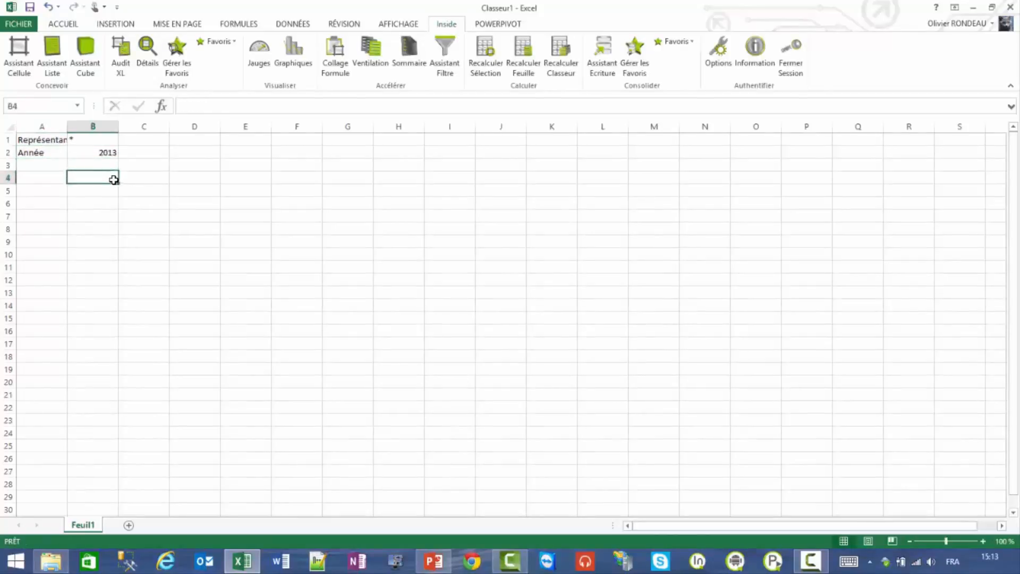
{"action": "key", "text": "Left"}
{"action": "left_click", "coordinate": [56, 46]}
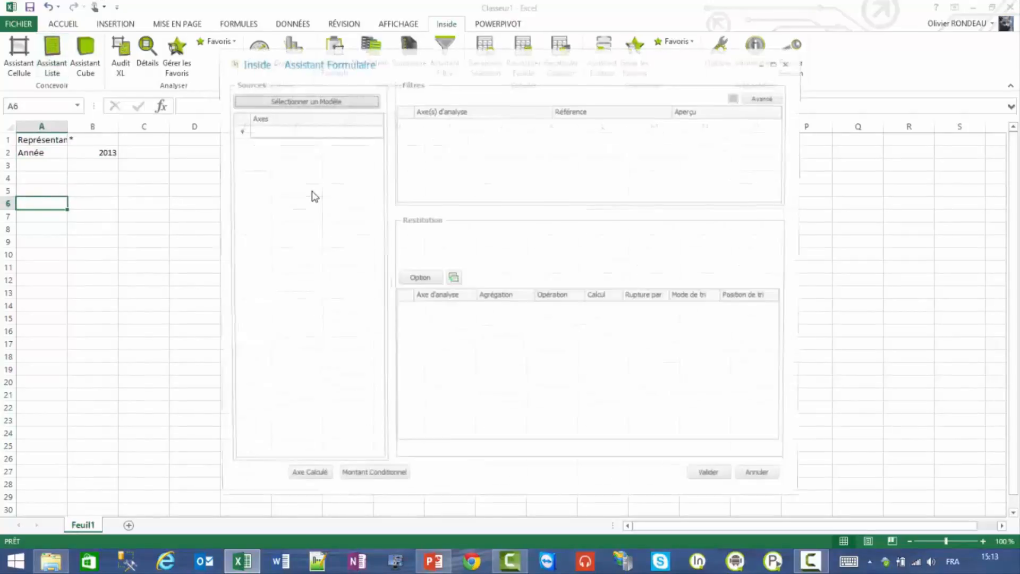
{"action": "left_click", "coordinate": [307, 104]}
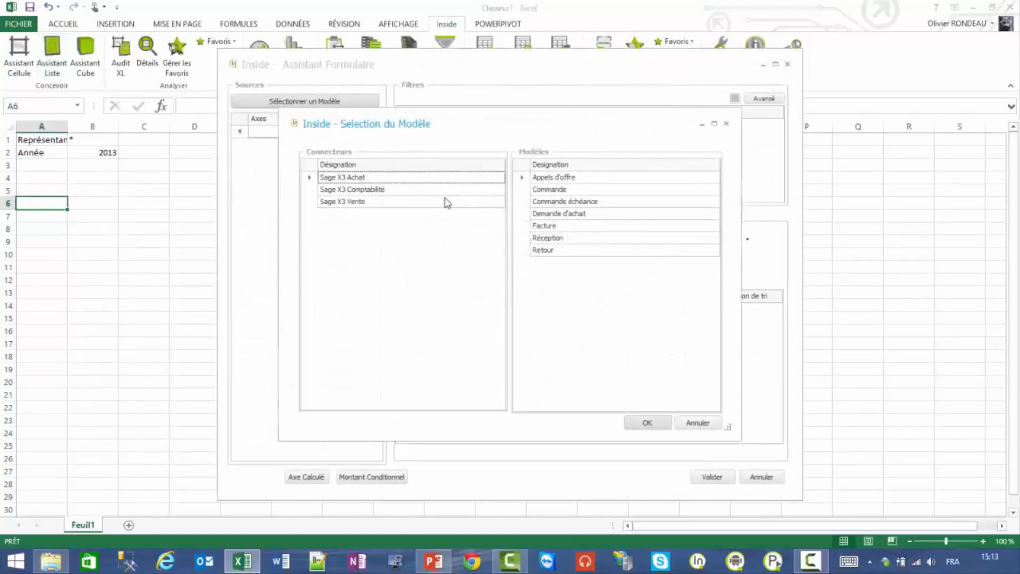
{"action": "left_click", "coordinate": [402, 202]}
{"action": "double_click", "coordinate": [558, 250]}
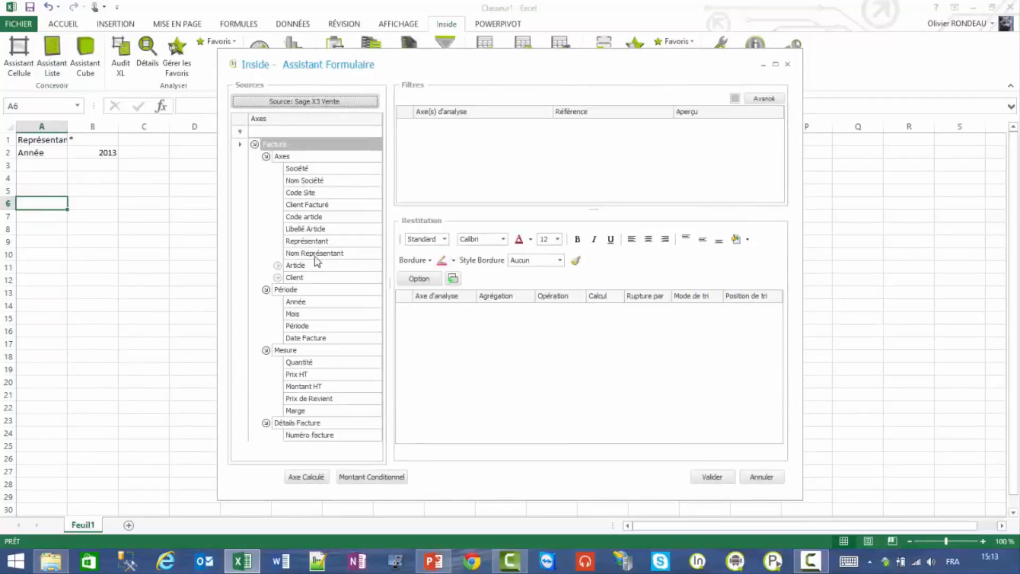
Add Nom Représentant as a filter linked to cell B1, and add Année as a second filter
{"action": "left_click_drag", "start_coordinate": [317, 261], "coordinate": [439, 196]}
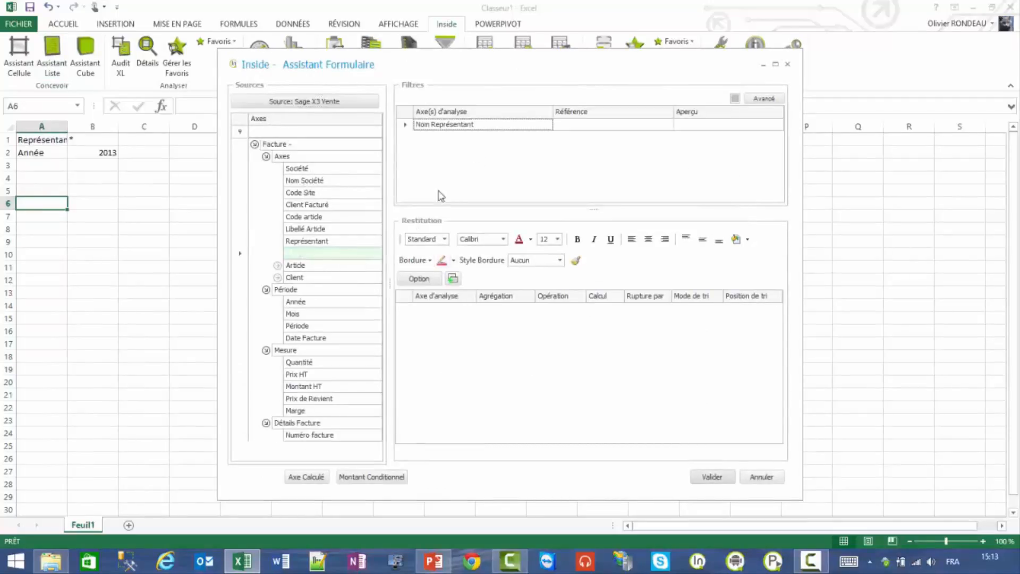
{"action": "left_click", "coordinate": [94, 139]}
{"action": "left_click_drag", "start_coordinate": [297, 304], "coordinate": [431, 173]}
Generate the list with Pays Client Facturé, Nom Famille 1 Client, Nom Famille 2 Client, Client Facturé, Montant HT and Quantité as columns
{"action": "left_click", "coordinate": [277, 278]}
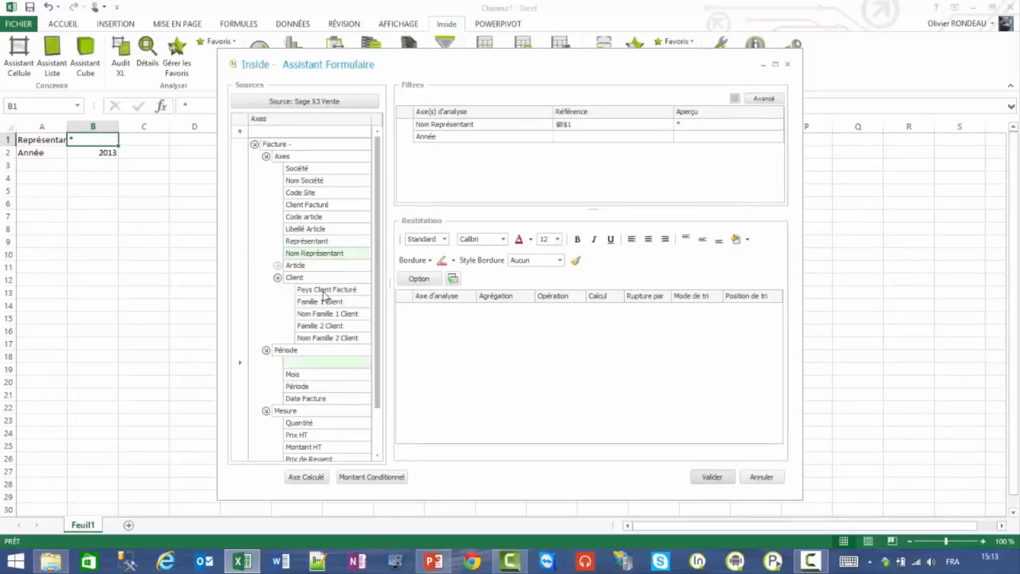
{"action": "left_click_drag", "start_coordinate": [325, 295], "coordinate": [455, 351]}
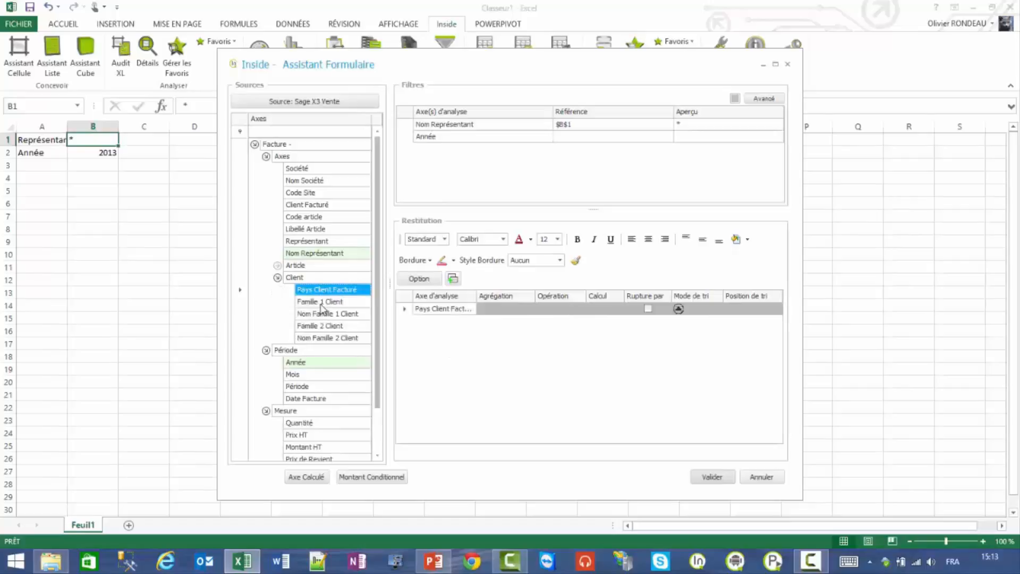
{"action": "left_click_drag", "start_coordinate": [323, 316], "coordinate": [439, 358]}
{"action": "left_click_drag", "start_coordinate": [344, 338], "coordinate": [417, 345]}
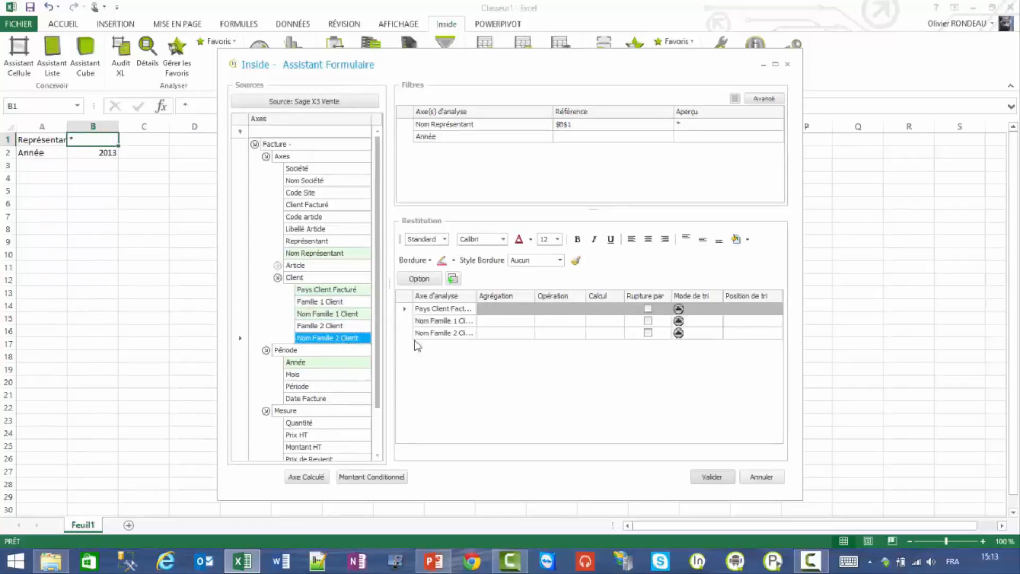
{"action": "left_click_drag", "start_coordinate": [308, 207], "coordinate": [508, 417]}
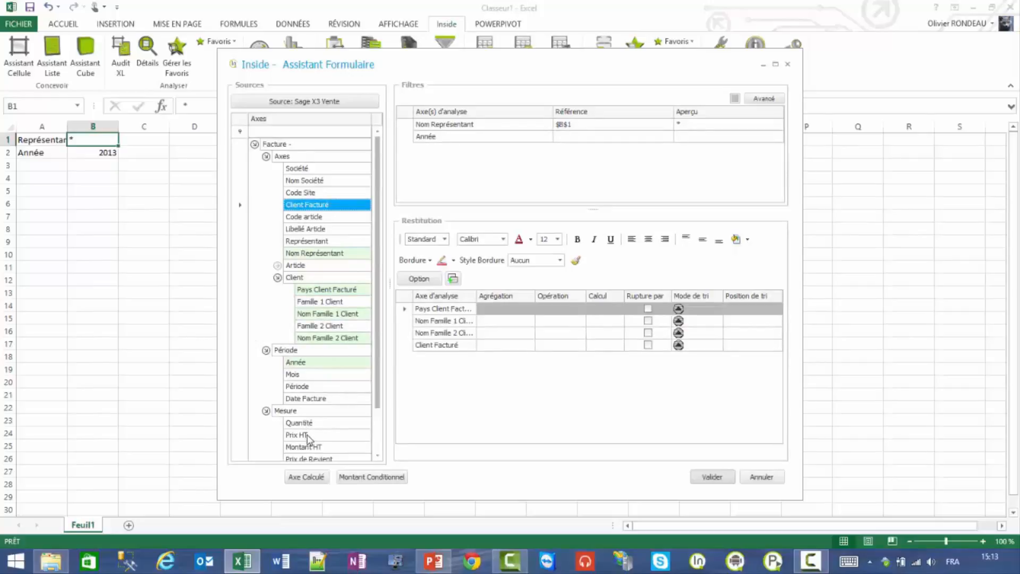
{"action": "left_click_drag", "start_coordinate": [305, 447], "coordinate": [493, 446]}
{"action": "left_click_drag", "start_coordinate": [314, 425], "coordinate": [494, 416]}
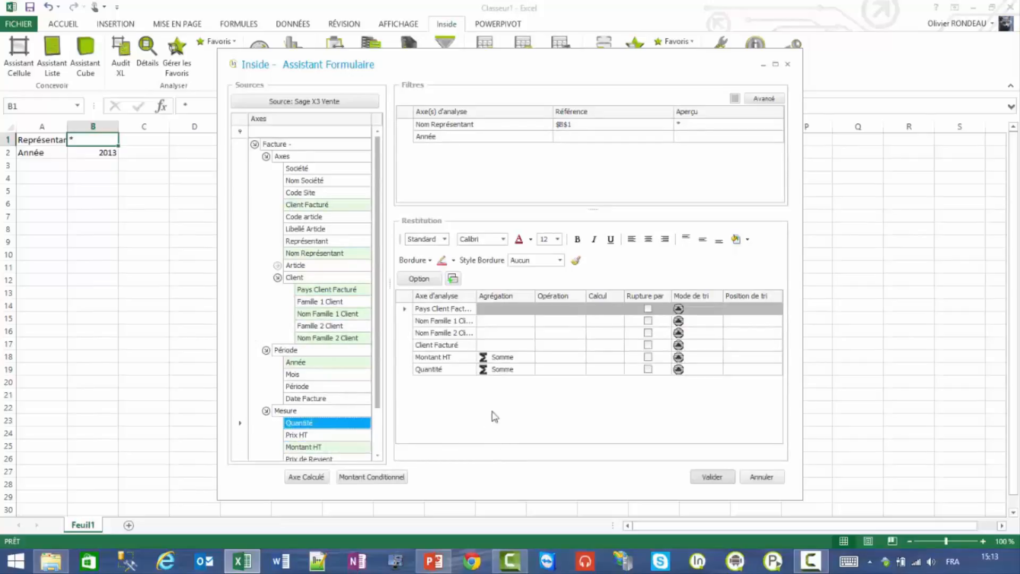
{"action": "left_click", "coordinate": [711, 476]}
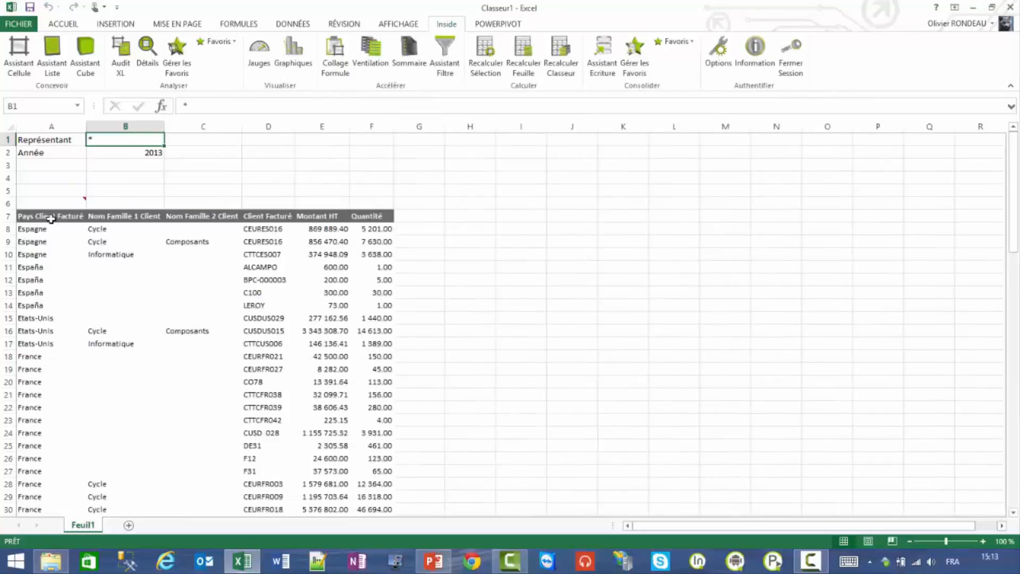
Filter the list on the second representative offered for cell B1, and reset the Représentant filter to *
{"action": "double_click", "coordinate": [131, 139]}
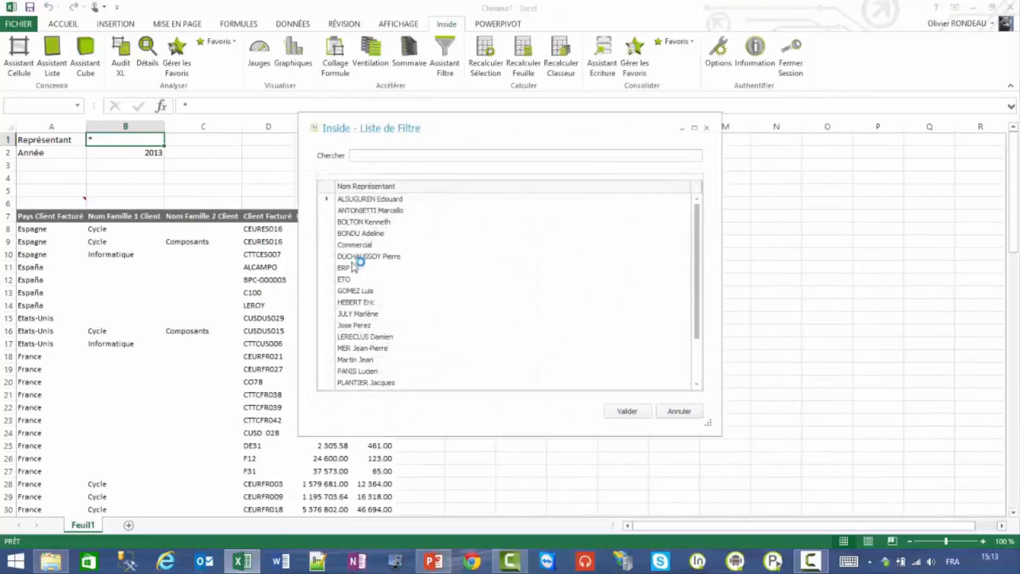
{"action": "double_click", "coordinate": [374, 210]}
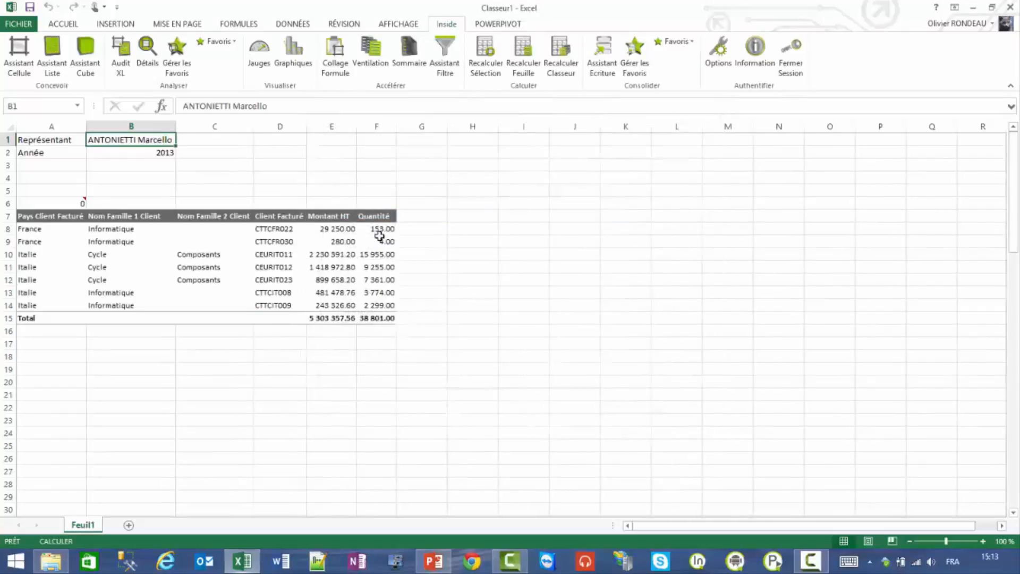
{"action": "type", "text": "*"}
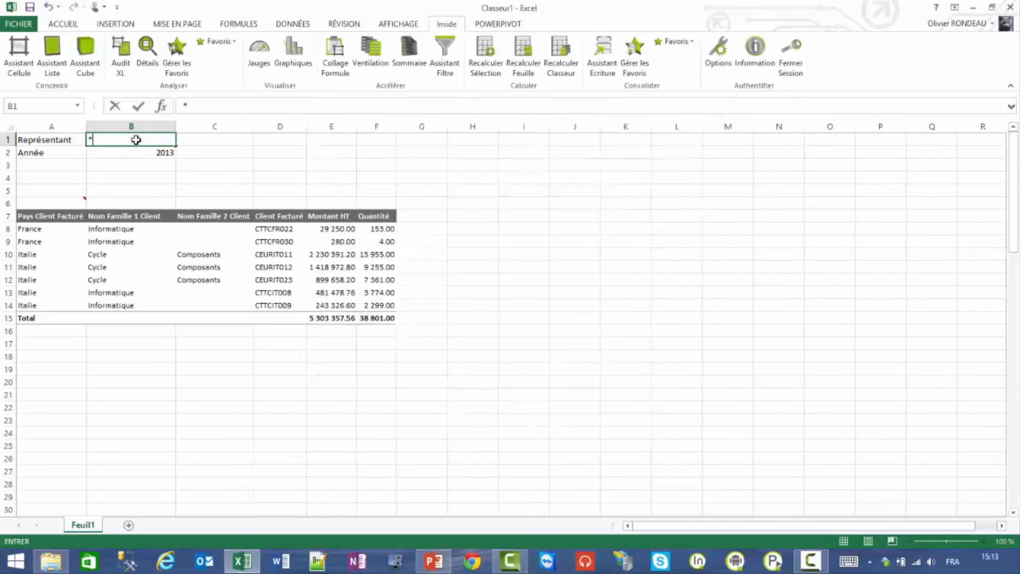
{"action": "key", "text": "Return"}
Edit the list in A6 to break it by Pays Client Facturé and Nom Famille 1 Client
{"action": "left_click", "coordinate": [51, 206]}
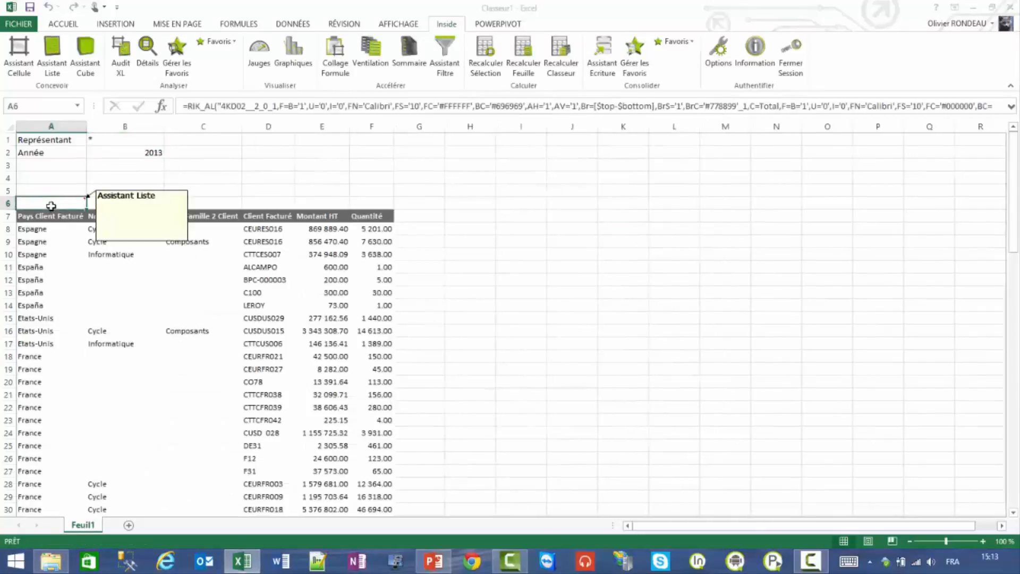
{"action": "double_click", "coordinate": [51, 206]}
{"action": "left_click", "coordinate": [647, 308]}
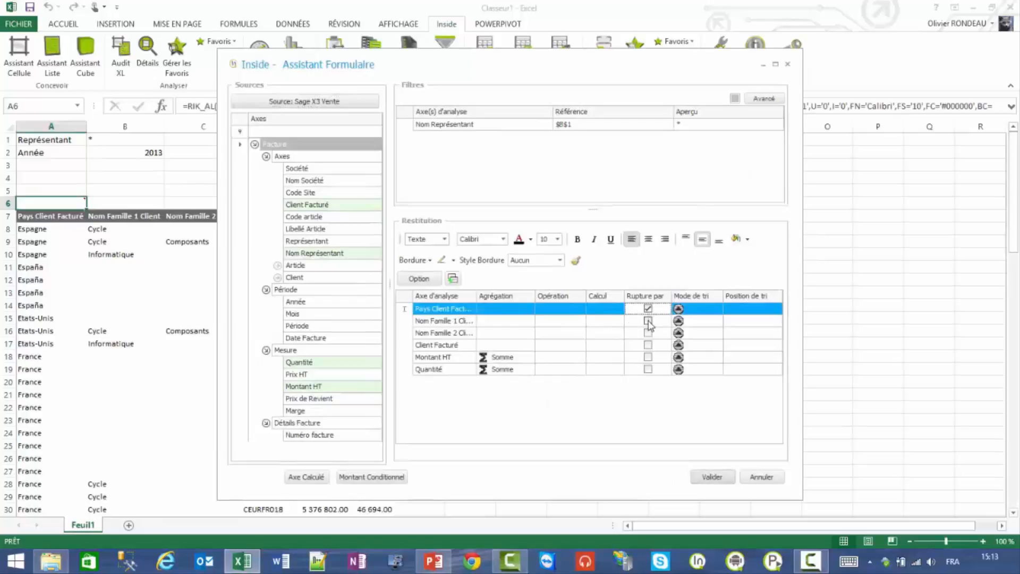
{"action": "left_click", "coordinate": [648, 321]}
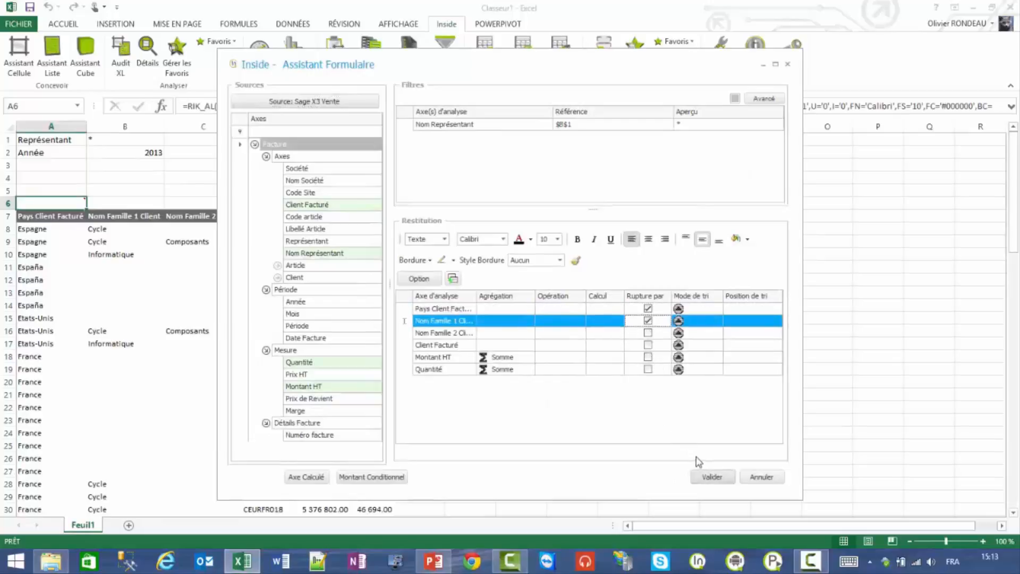
{"action": "left_click", "coordinate": [708, 476]}
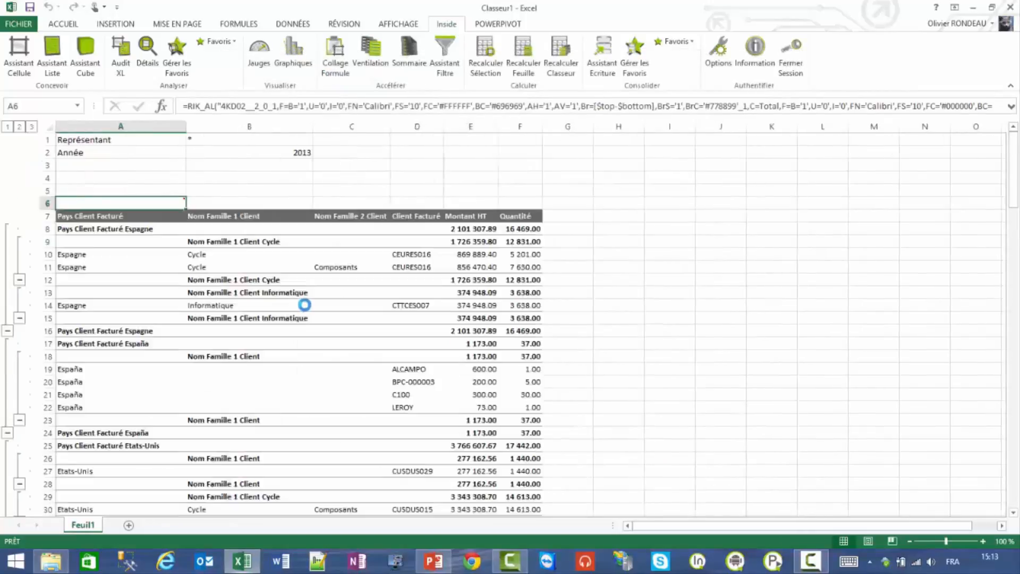
View the grouped list at outline levels 2 and 1, and expand it back to the full level 3 detail
{"action": "left_click", "coordinate": [19, 128]}
{"action": "left_click", "coordinate": [159, 241]}
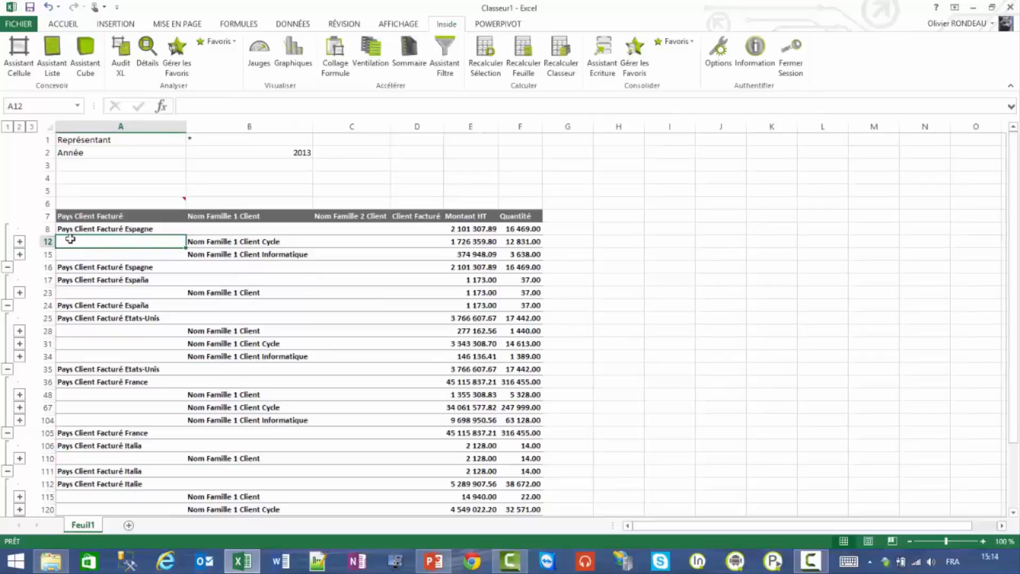
{"action": "left_click", "coordinate": [8, 127]}
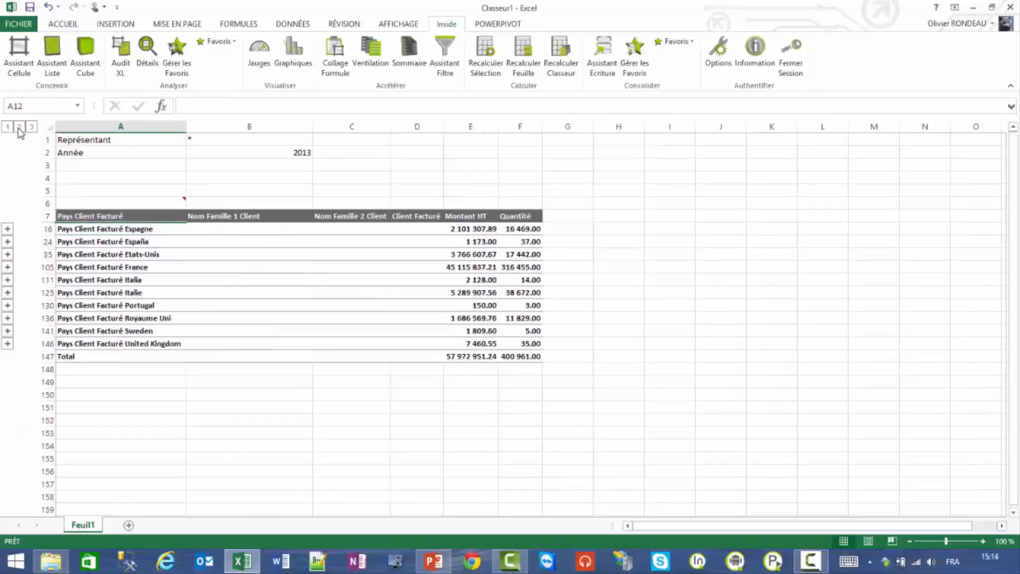
{"action": "left_click", "coordinate": [19, 128]}
{"action": "left_click", "coordinate": [35, 129]}
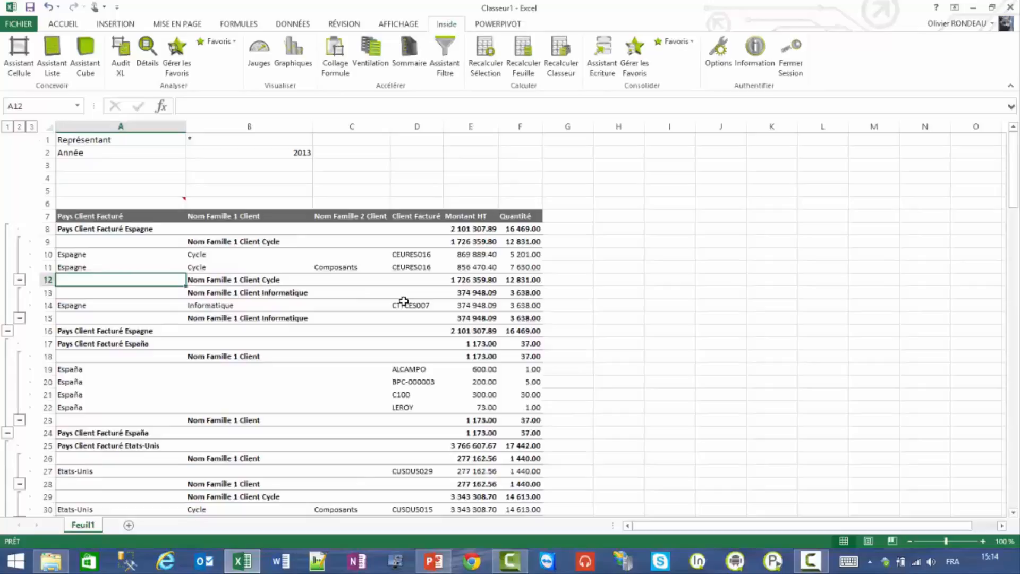
Start a new cube in cell G3 based on the "Facture -" model of the Sage X3 Vente connector
{"action": "left_click", "coordinate": [110, 203]}
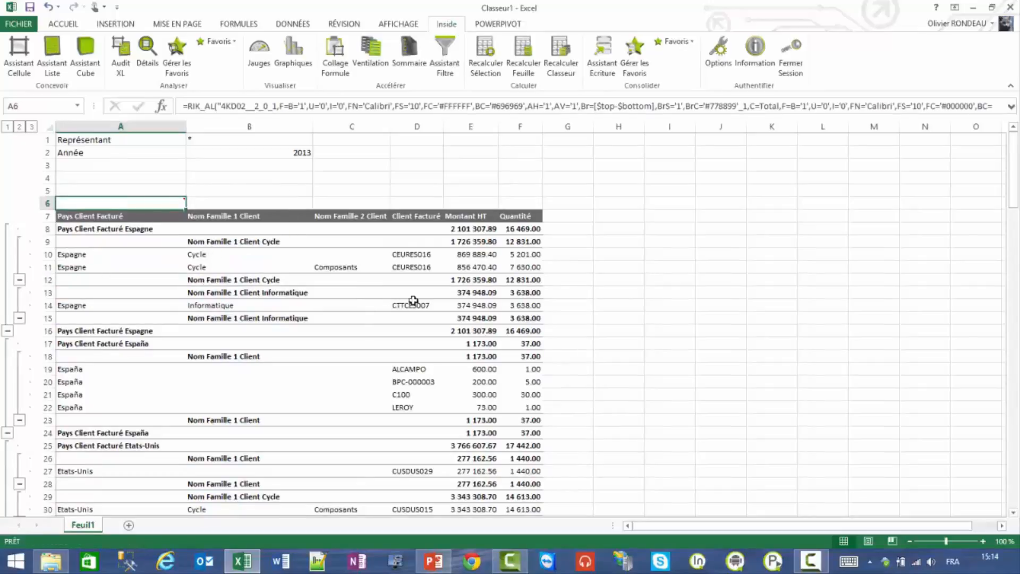
{"action": "left_click", "coordinate": [561, 165]}
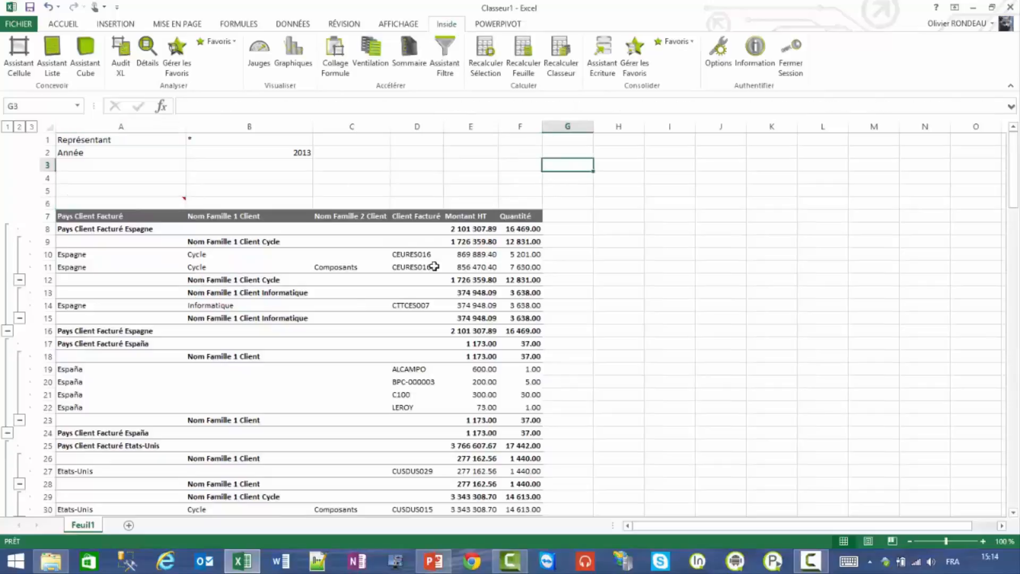
{"action": "left_click", "coordinate": [77, 66]}
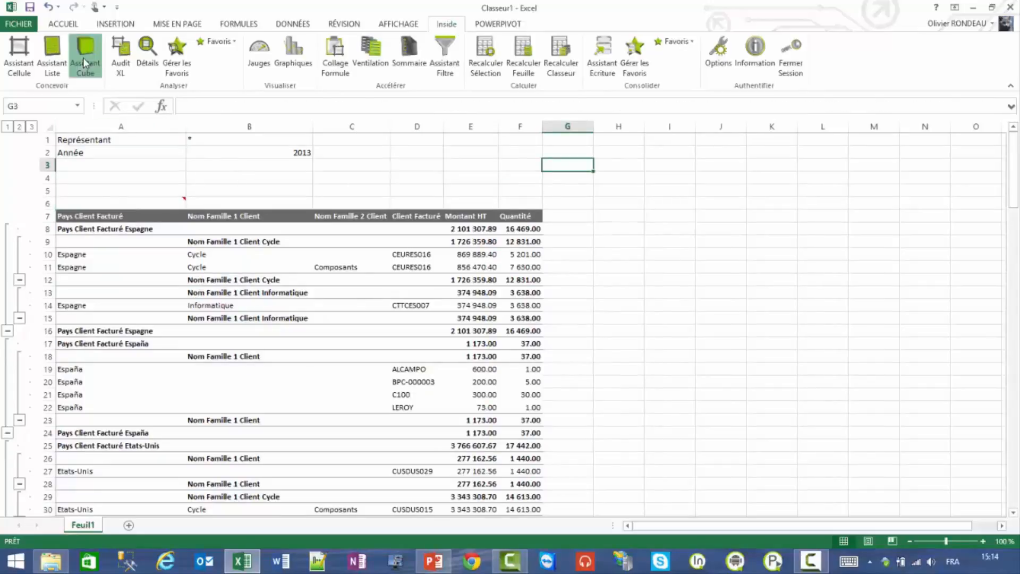
{"action": "left_click", "coordinate": [247, 121]}
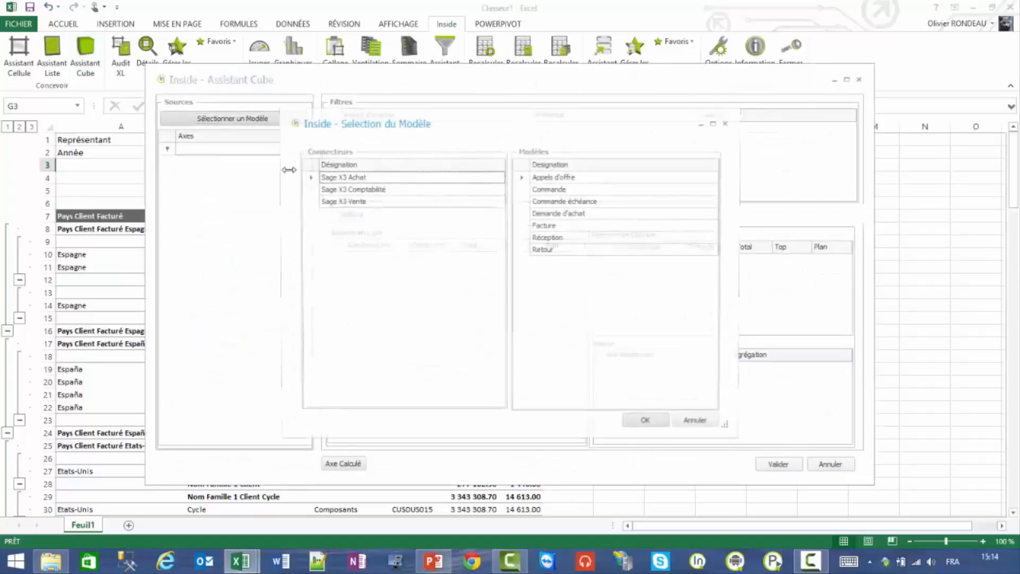
{"action": "left_click", "coordinate": [376, 201]}
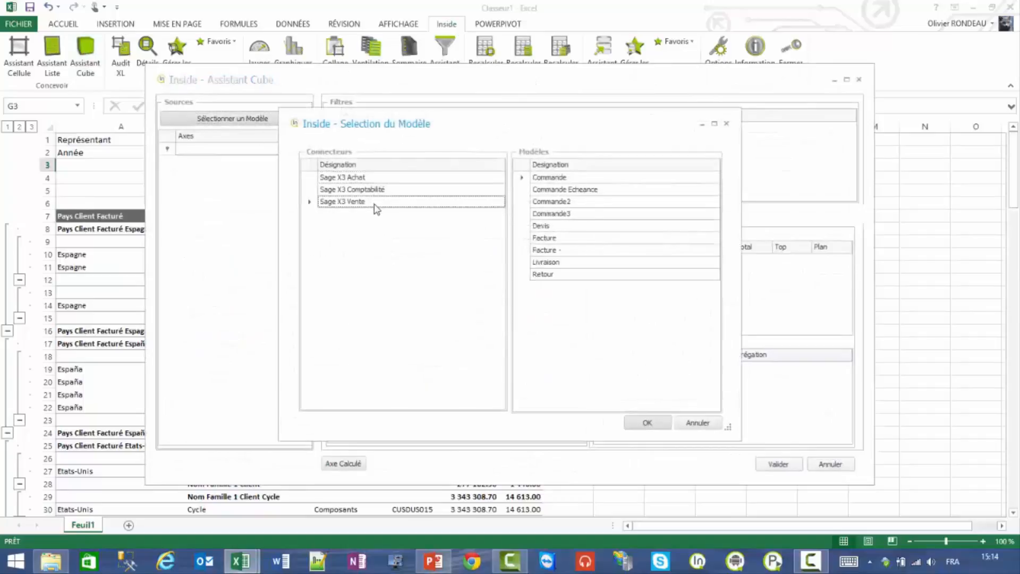
{"action": "double_click", "coordinate": [558, 250]}
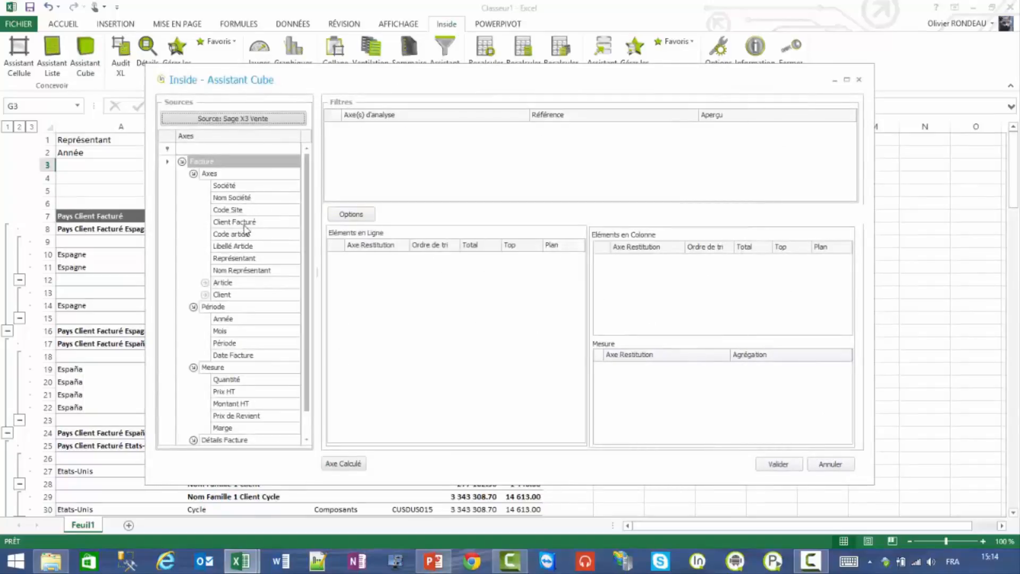
Filter the cube by Nom Représentant linked to cell B1 and by Année linked to cell B2
{"action": "left_click_drag", "start_coordinate": [237, 271], "coordinate": [399, 183]}
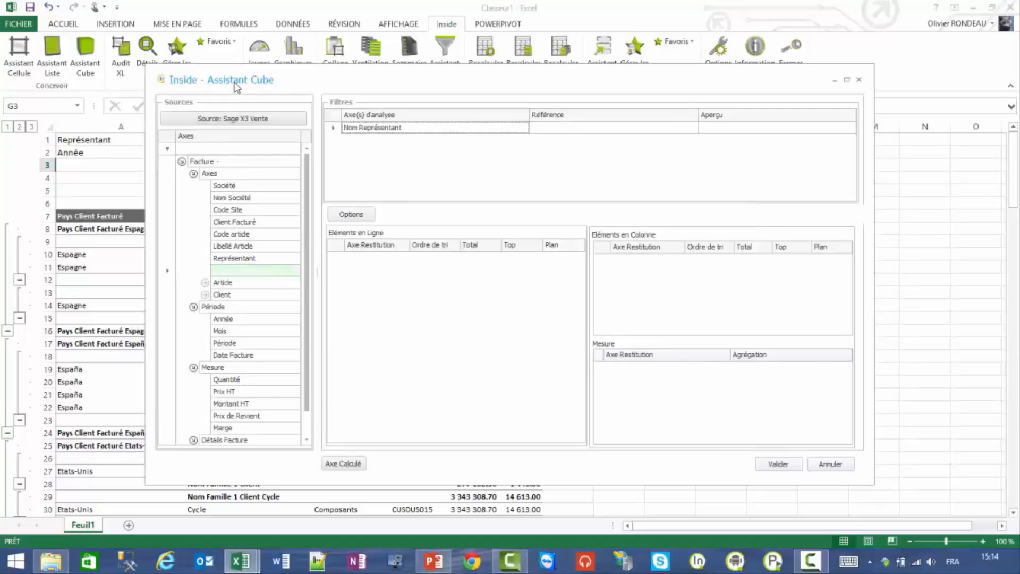
{"action": "left_click_drag", "start_coordinate": [238, 87], "coordinate": [356, 103]}
{"action": "left_click", "coordinate": [201, 141]}
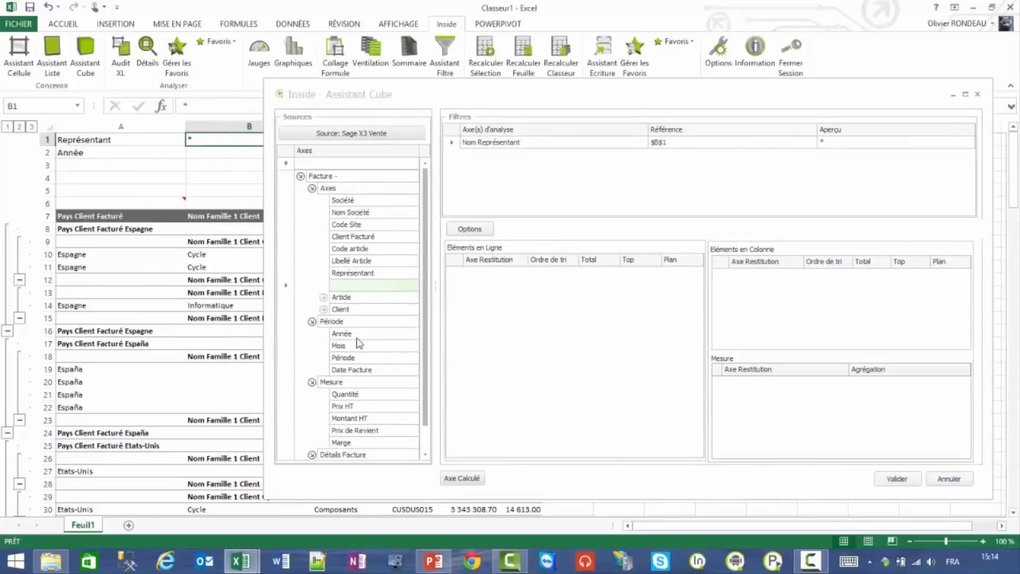
{"action": "left_click_drag", "start_coordinate": [357, 339], "coordinate": [528, 205]}
{"action": "left_click", "coordinate": [212, 150]}
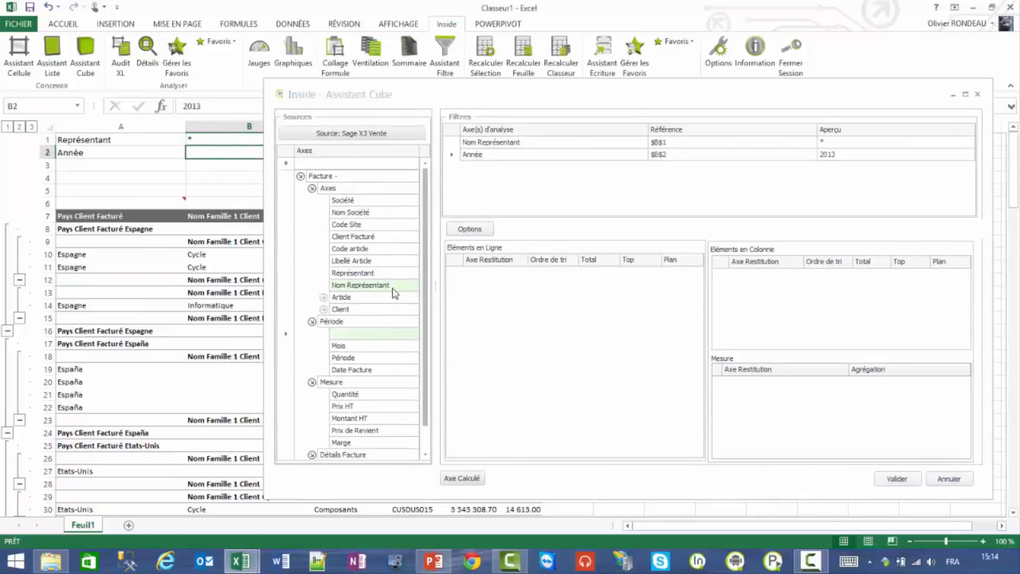
Add Nom Famille Article 1, Nom Famille Article 2 and Libellé Article as cube rows, with Nom Famille Article 2 collapsed by default
{"action": "left_click", "coordinate": [323, 297]}
{"action": "double_click", "coordinate": [372, 322]}
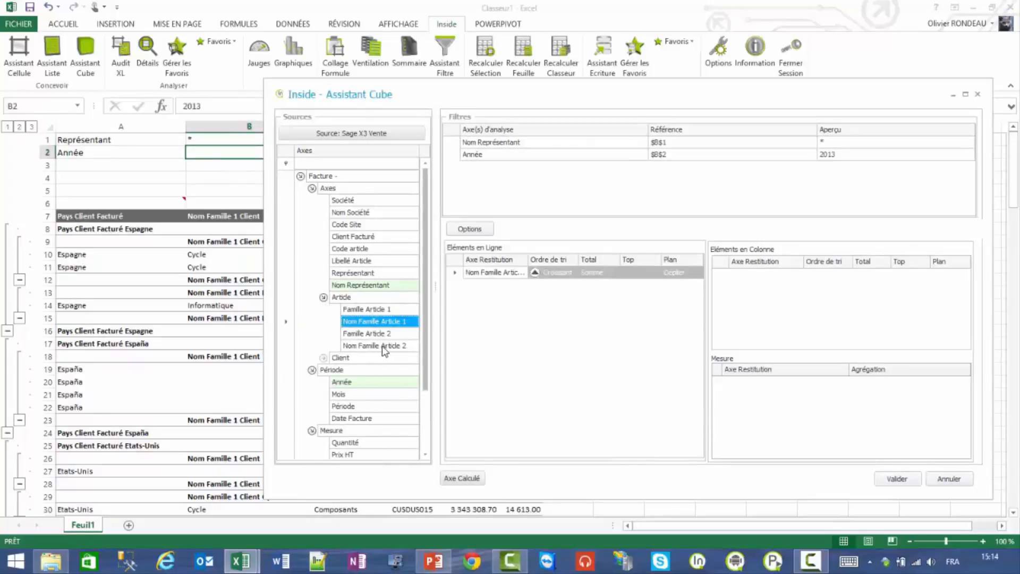
{"action": "left_click_drag", "start_coordinate": [385, 350], "coordinate": [504, 343]}
{"action": "left_click_drag", "start_coordinate": [364, 268], "coordinate": [611, 371]}
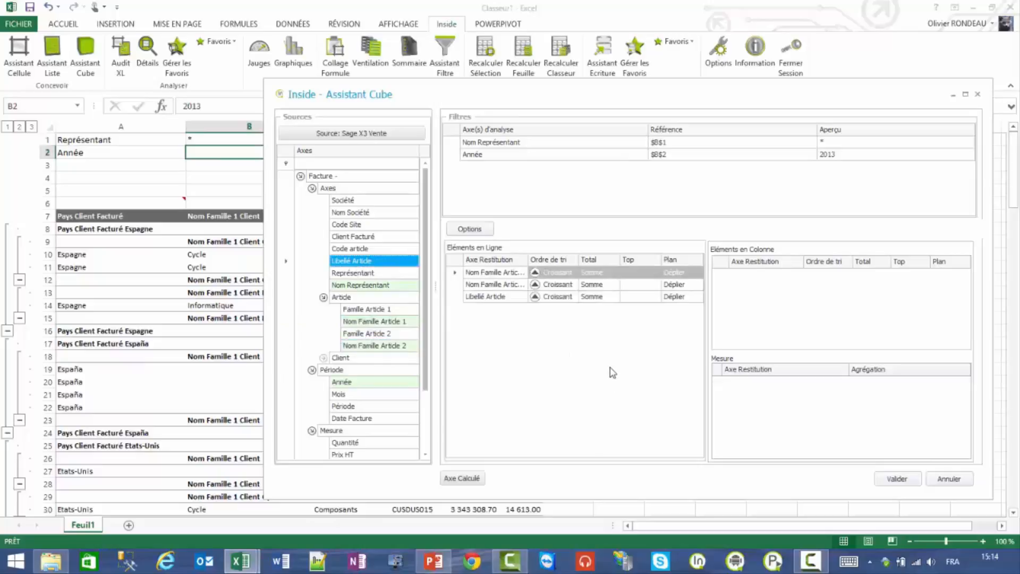
{"action": "left_click", "coordinate": [663, 288]}
{"action": "left_click", "coordinate": [680, 306]}
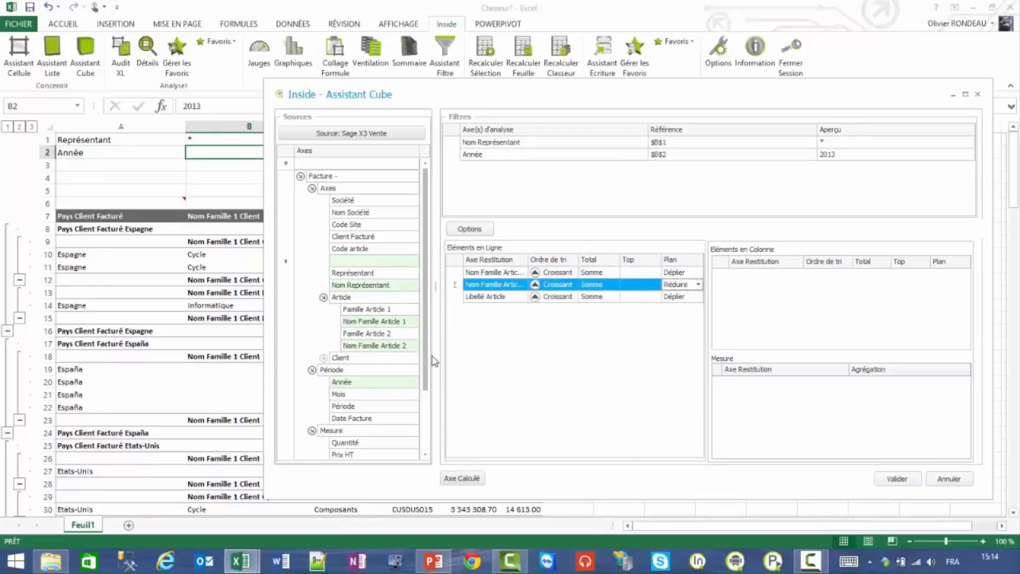
Add Quantité and Montant HT as the cube's measures and Mois as its column element
{"action": "left_click_drag", "start_coordinate": [433, 357], "coordinate": [436, 417]}
{"action": "left_click_drag", "start_coordinate": [348, 370], "coordinate": [744, 424]}
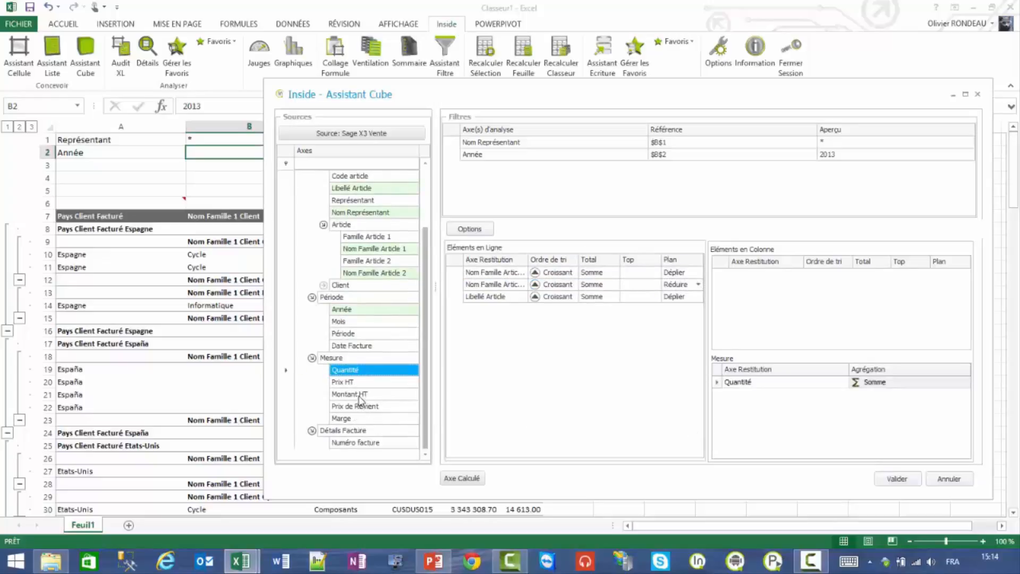
{"action": "left_click_drag", "start_coordinate": [362, 395], "coordinate": [859, 432]}
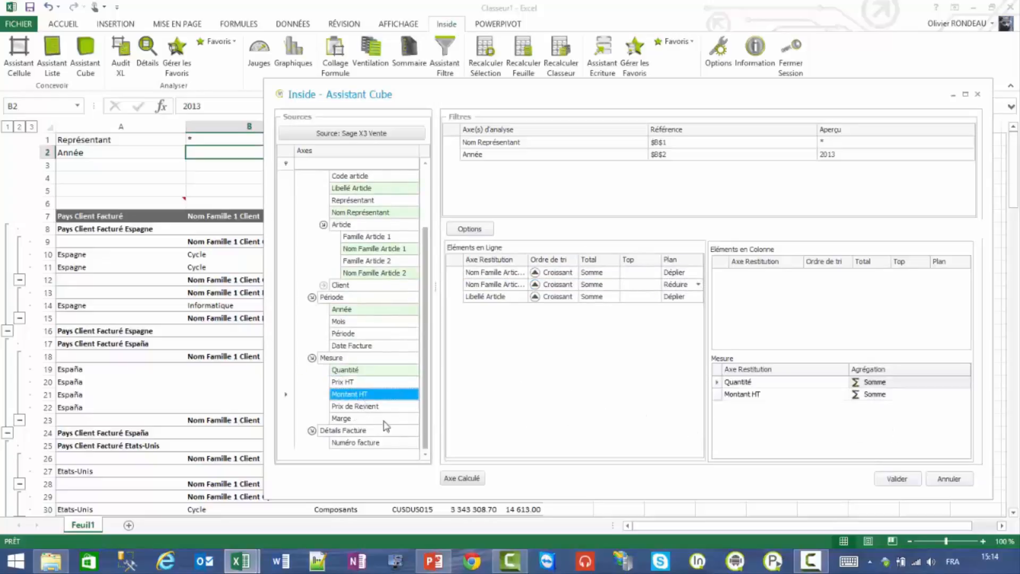
{"action": "left_click_drag", "start_coordinate": [351, 323], "coordinate": [846, 301]}
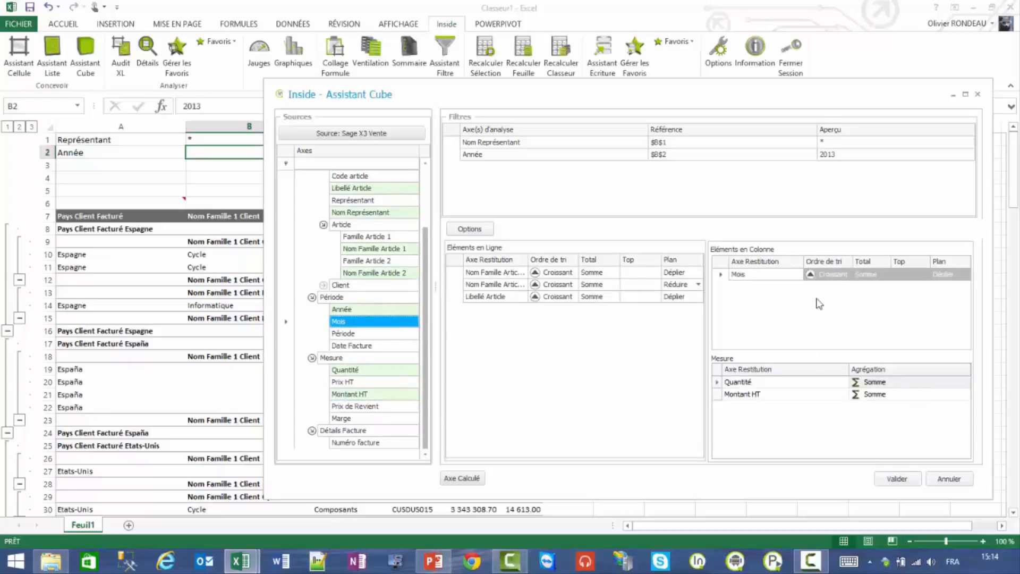
Set the cube's format option to Format Dynamique and generate the cube
{"action": "left_click", "coordinate": [452, 228]}
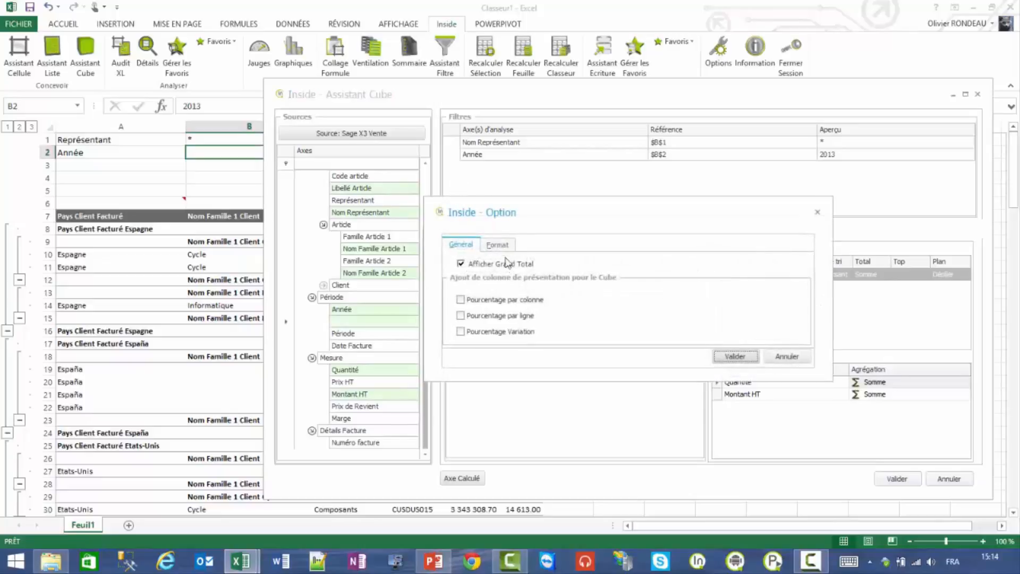
{"action": "left_click", "coordinate": [502, 245]}
{"action": "left_click", "coordinate": [539, 281]}
{"action": "left_click", "coordinate": [547, 303]}
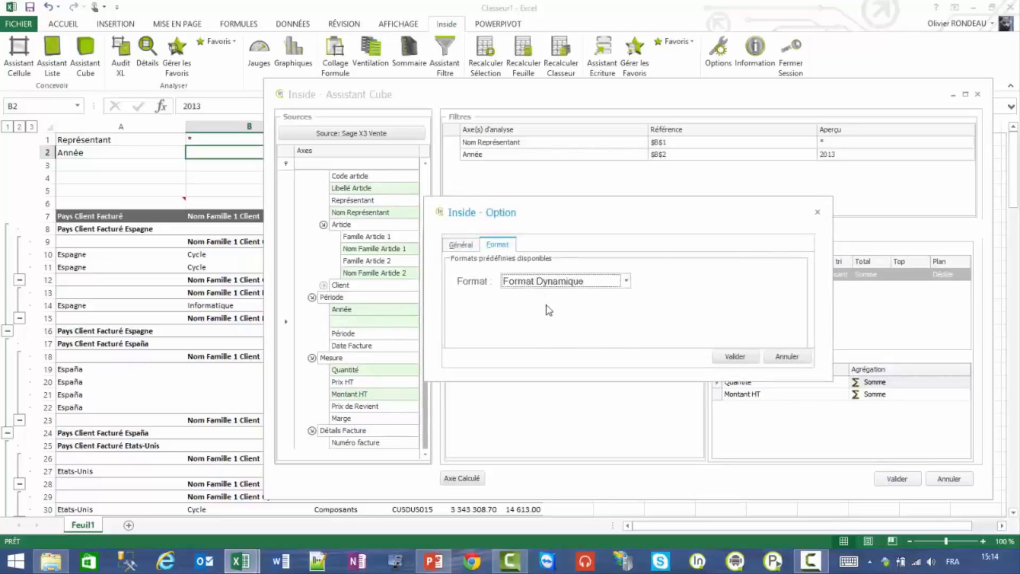
{"action": "left_click", "coordinate": [735, 356]}
{"action": "left_click", "coordinate": [901, 479]}
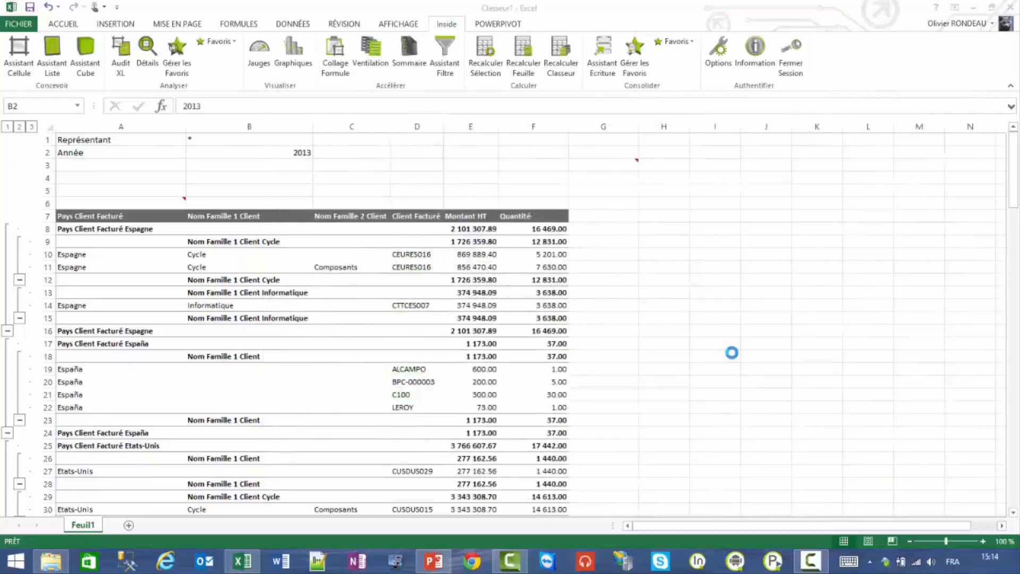
Dock the cube pane along the worksheet's right edge and widen it until the monthly columns show
{"action": "left_click", "coordinate": [667, 291]}
{"action": "left_click_drag", "start_coordinate": [450, 176], "coordinate": [1016, 174]}
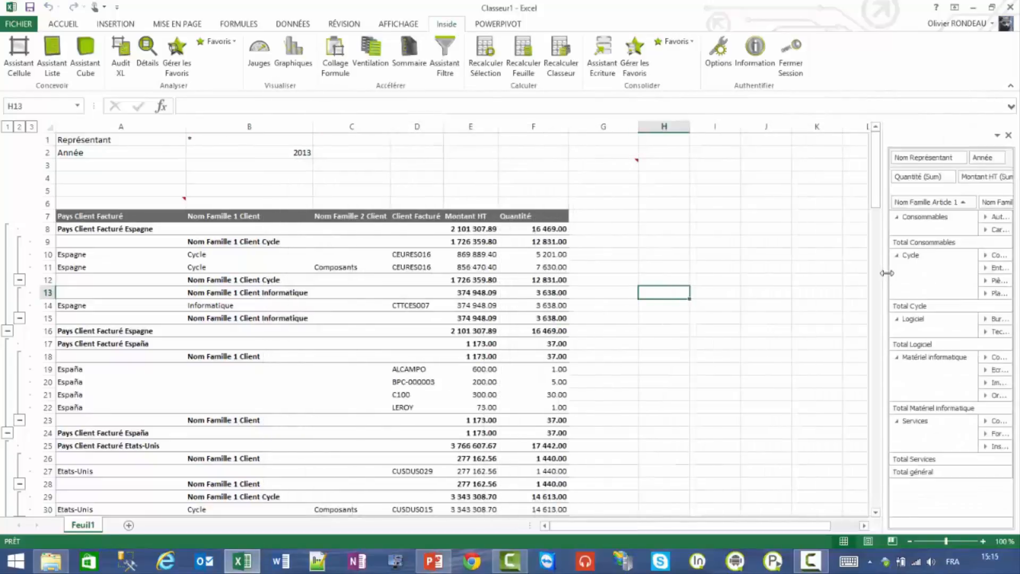
{"action": "left_click_drag", "start_coordinate": [885, 273], "coordinate": [562, 277]}
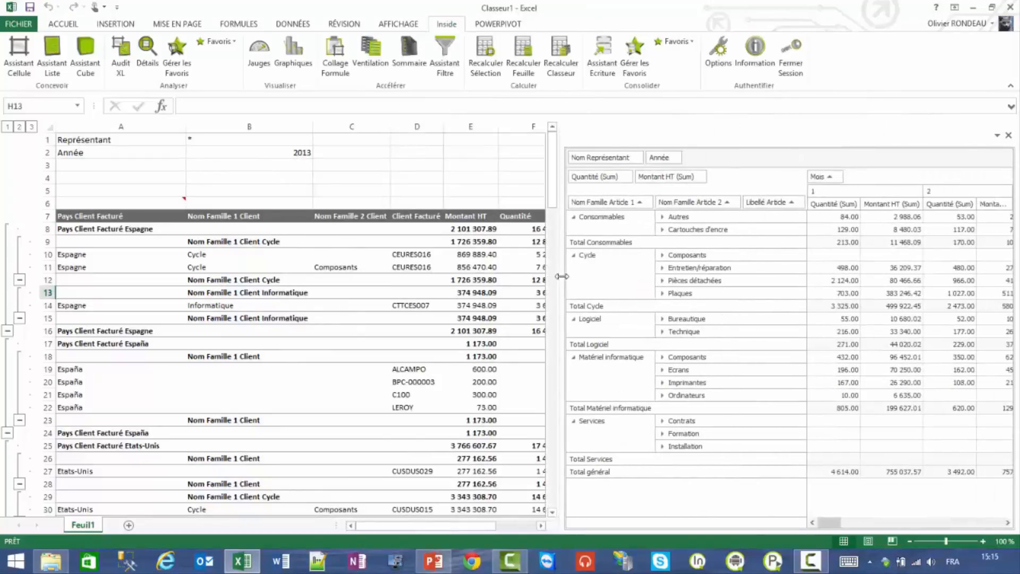
Move Mois from the cube's columns to its filter area and expand the Plaques subfamily under Cycle
{"action": "left_click_drag", "start_coordinate": [822, 176], "coordinate": [717, 163]}
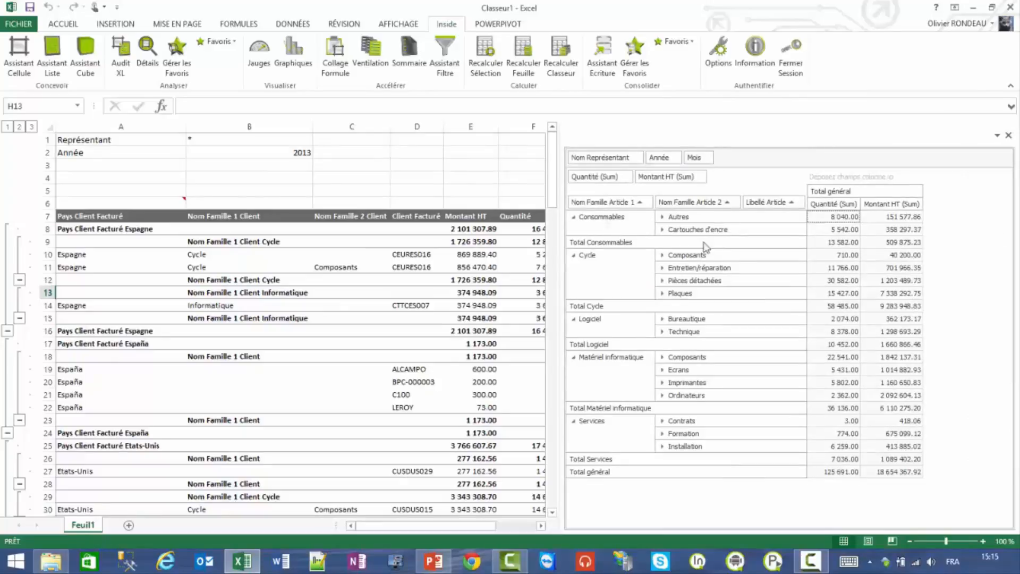
{"action": "left_click", "coordinate": [663, 256]}
{"action": "left_click", "coordinate": [663, 257]}
{"action": "left_click", "coordinate": [663, 293]}
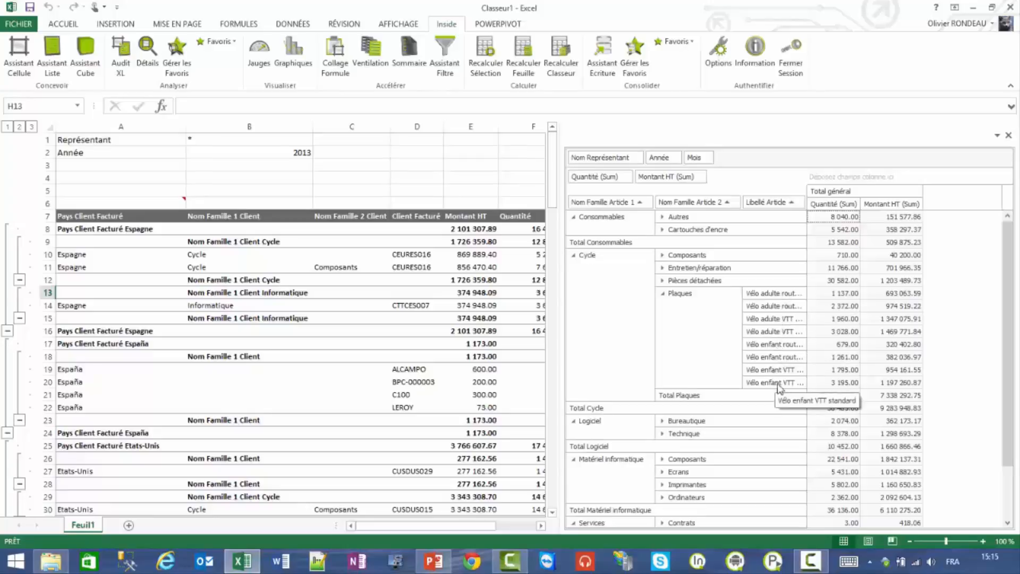
Examine the detail lines behind the quantity of the first article under Plaques, enlarging the detail window, and close it
{"action": "double_click", "coordinate": [845, 304]}
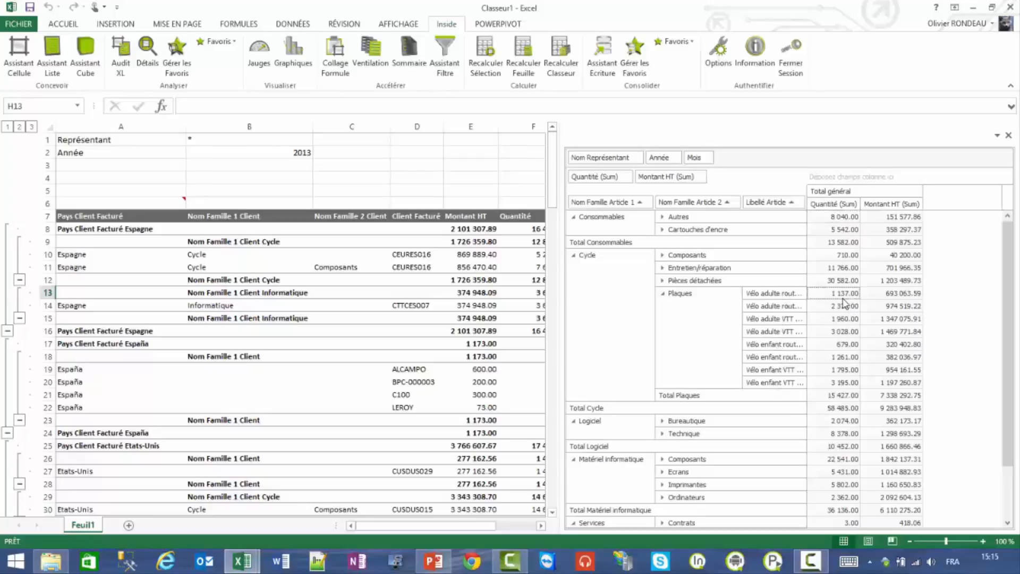
{"action": "left_click_drag", "start_coordinate": [487, 288], "coordinate": [745, 433]}
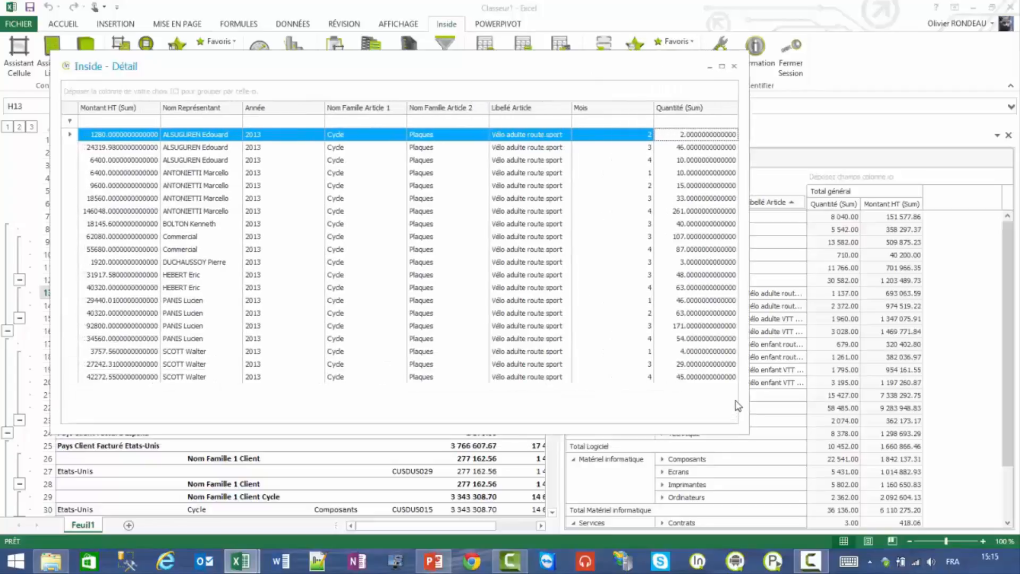
{"action": "left_click", "coordinate": [734, 66]}
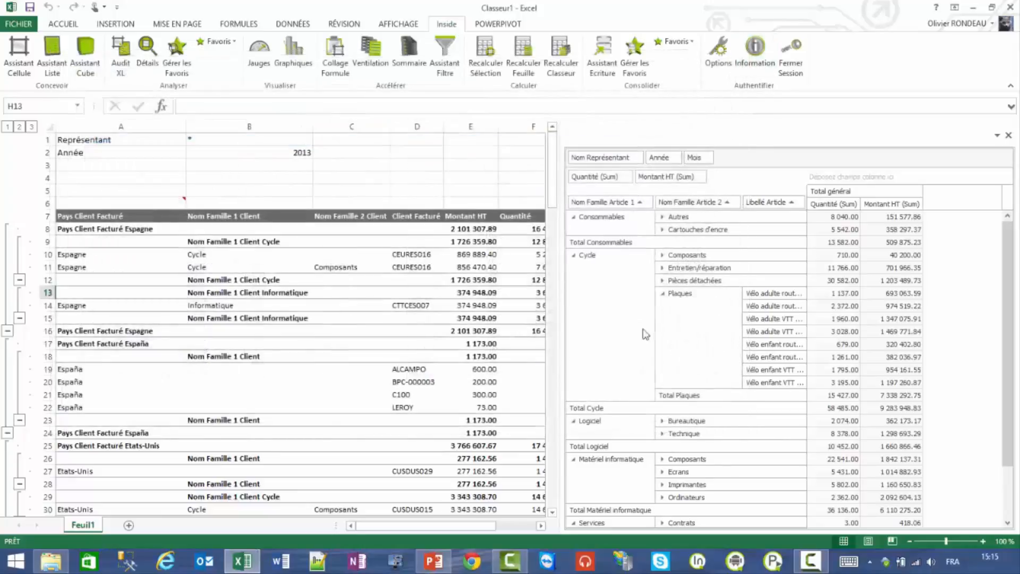
Set the Année filter in cell B2 to 2012 from its list of values
{"action": "left_click", "coordinate": [274, 153]}
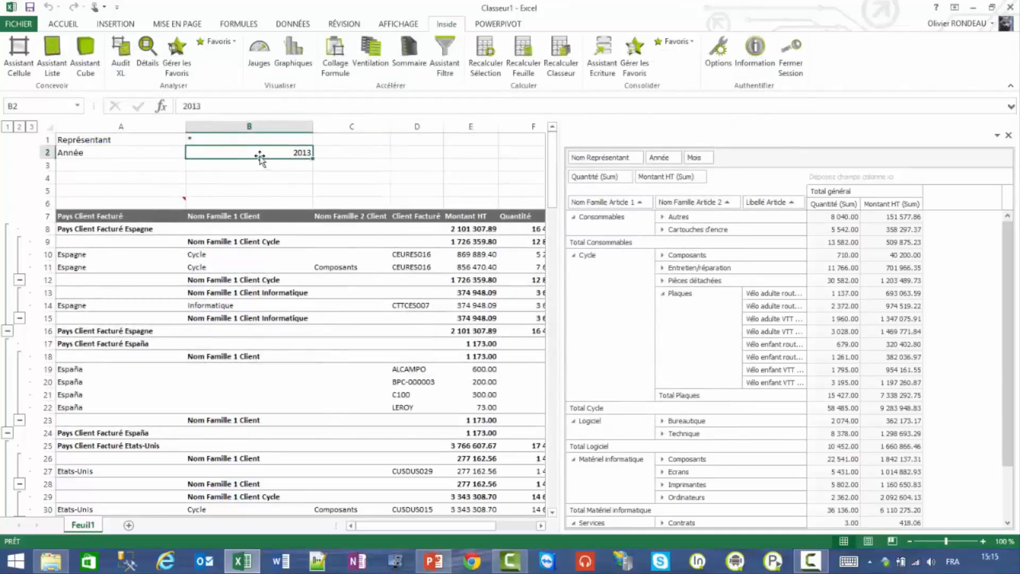
{"action": "double_click", "coordinate": [261, 150]}
{"action": "left_click", "coordinate": [349, 211]}
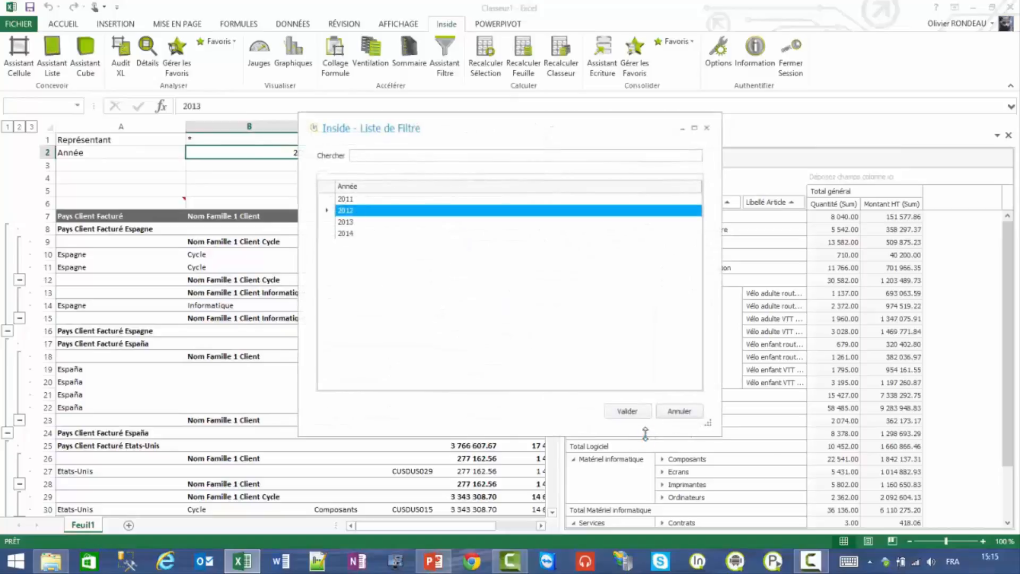
{"action": "left_click", "coordinate": [628, 410]}
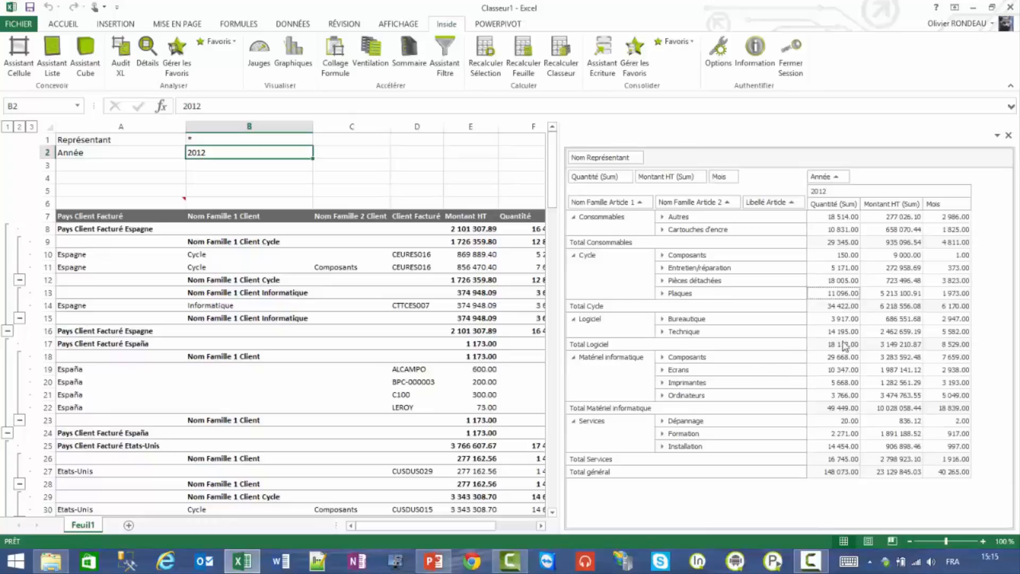
Close the current workbook without saving and open Démonstration Gestion Commerciale X3.xlsx in Excel
{"action": "left_click", "coordinate": [1010, 8]}
{"action": "left_click", "coordinate": [531, 297]}
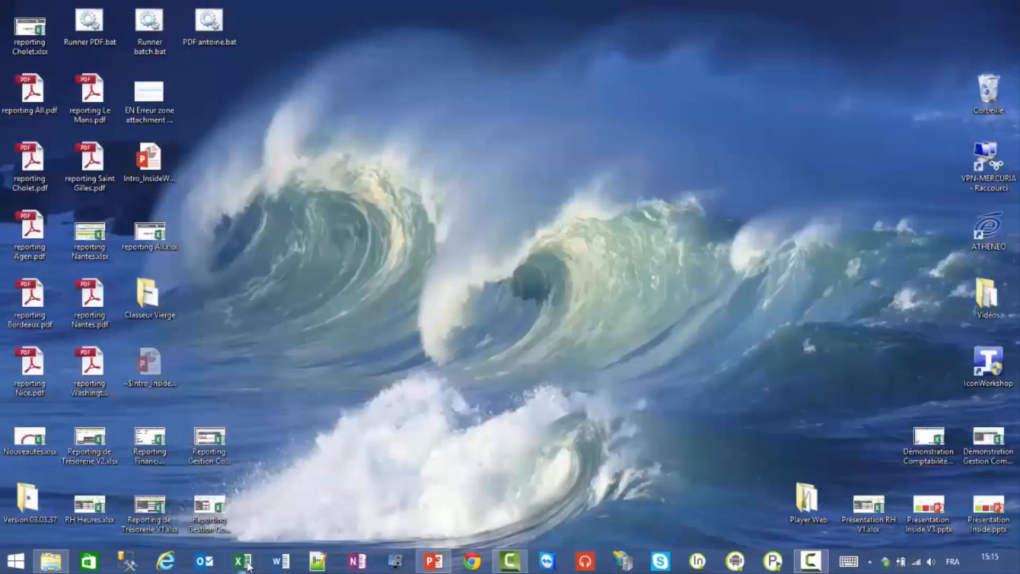
{"action": "right_click", "coordinate": [242, 561]}
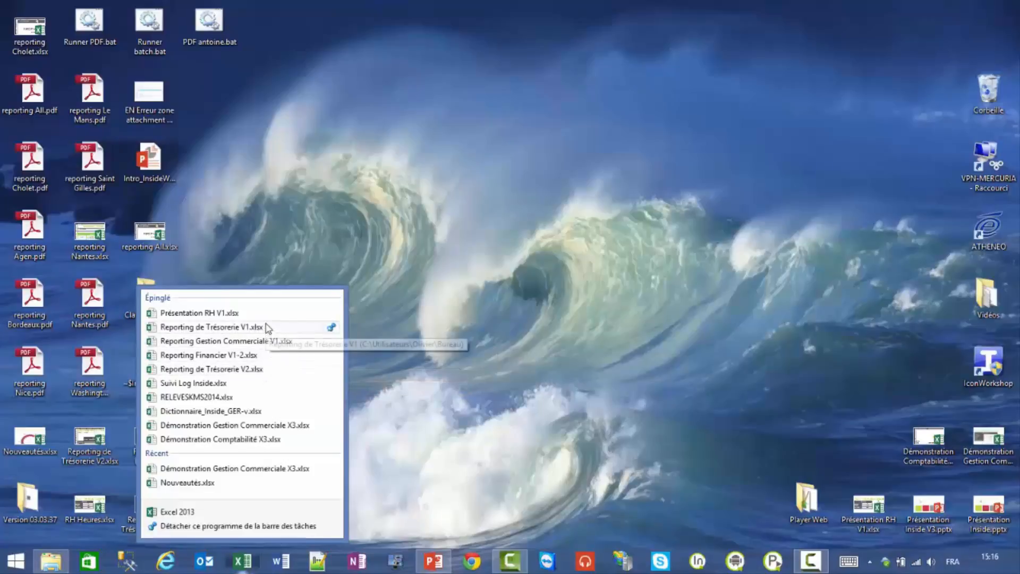
{"action": "left_click", "coordinate": [255, 425]}
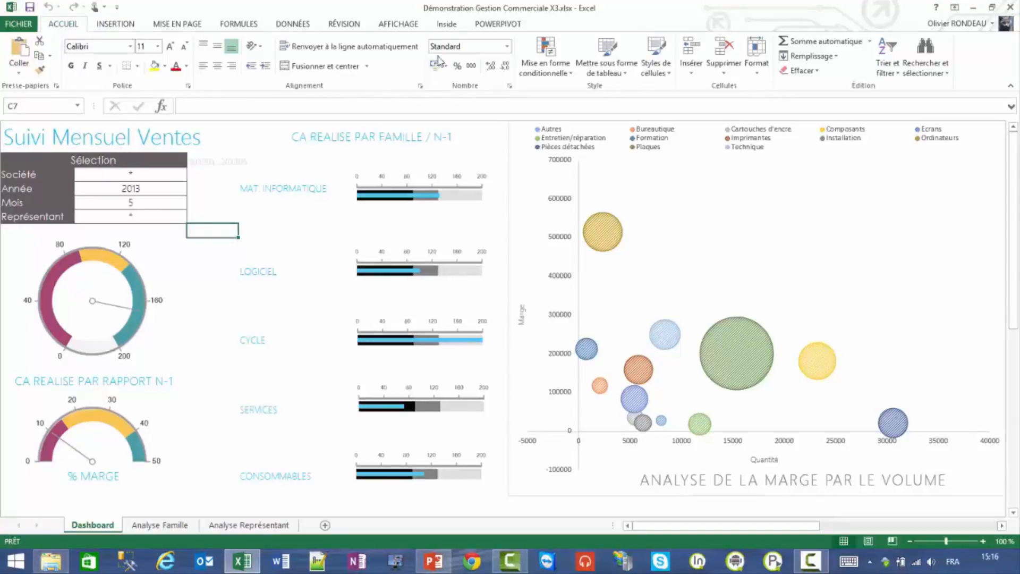
Open an Inside session on the Demonstration X3 connection
{"action": "left_click", "coordinate": [444, 24]}
{"action": "left_click", "coordinate": [60, 54]}
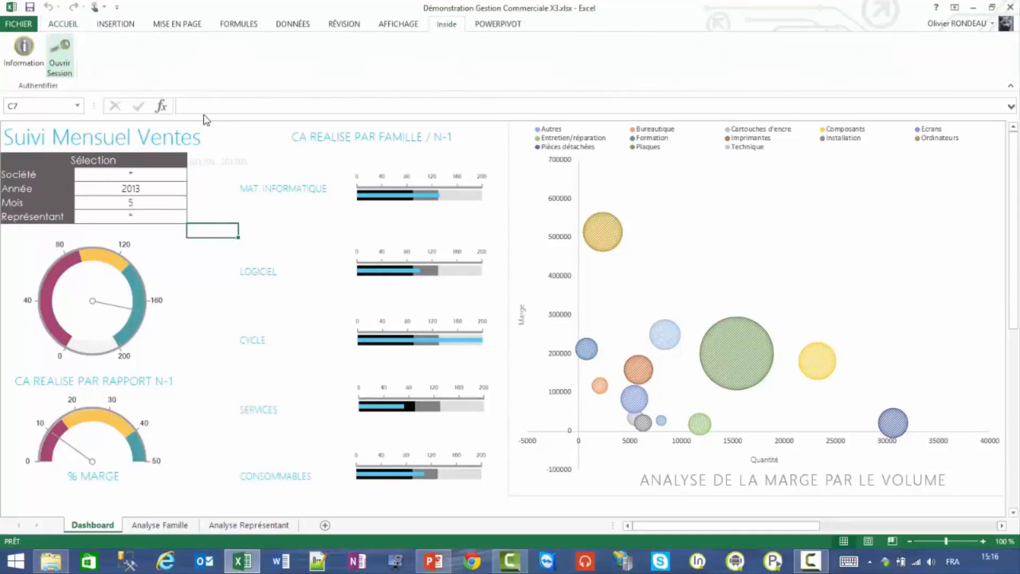
{"action": "left_click", "coordinate": [484, 257]}
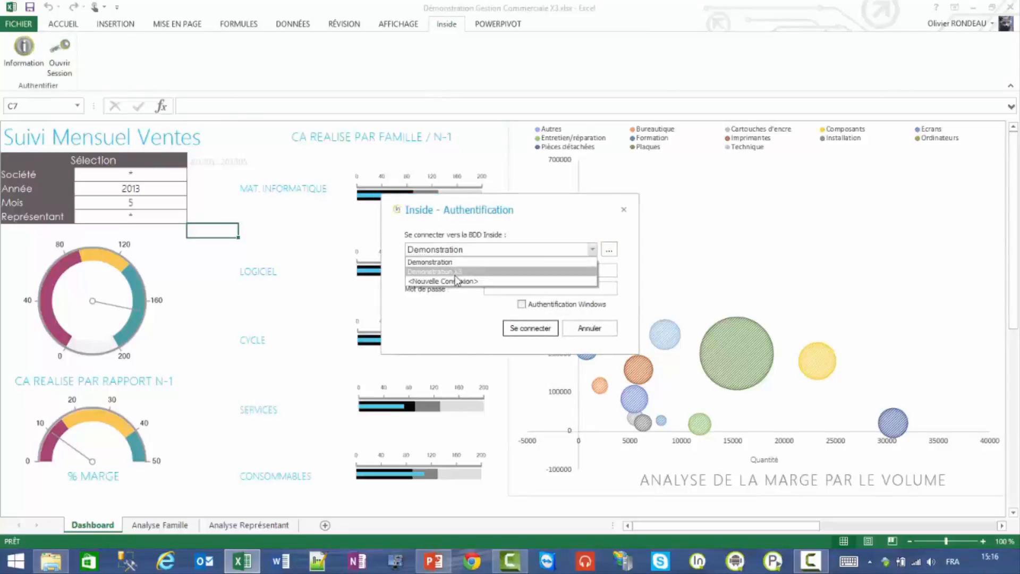
{"action": "left_click", "coordinate": [457, 279]}
{"action": "left_click", "coordinate": [530, 328]}
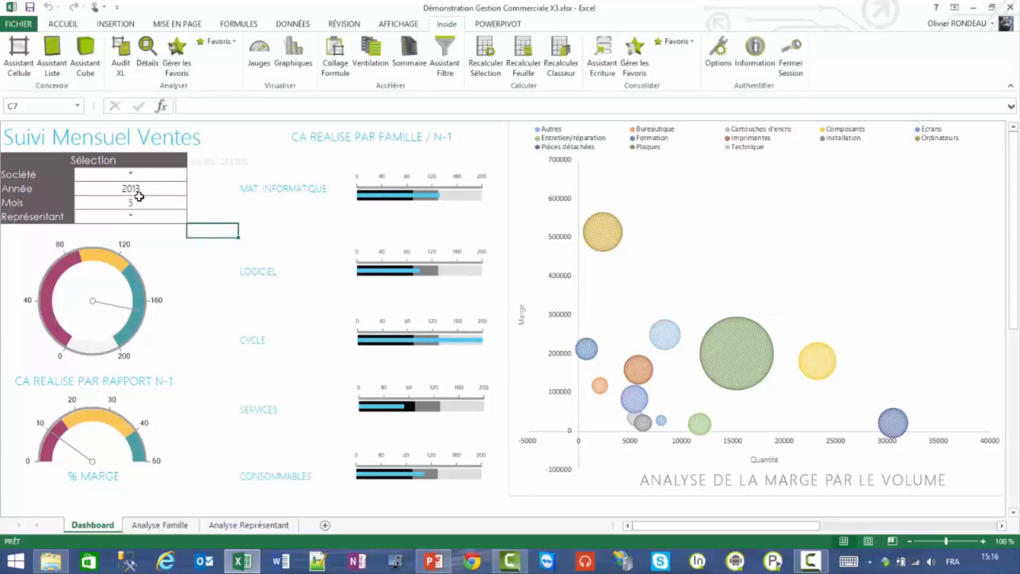
Inspect the MAT. INFORMATIQUE bar gauge and the round CA REALISE PAR RAPPORT N-1 gauge on the Dashboard sheet
{"action": "left_click", "coordinate": [388, 191]}
{"action": "left_click", "coordinate": [131, 276]}
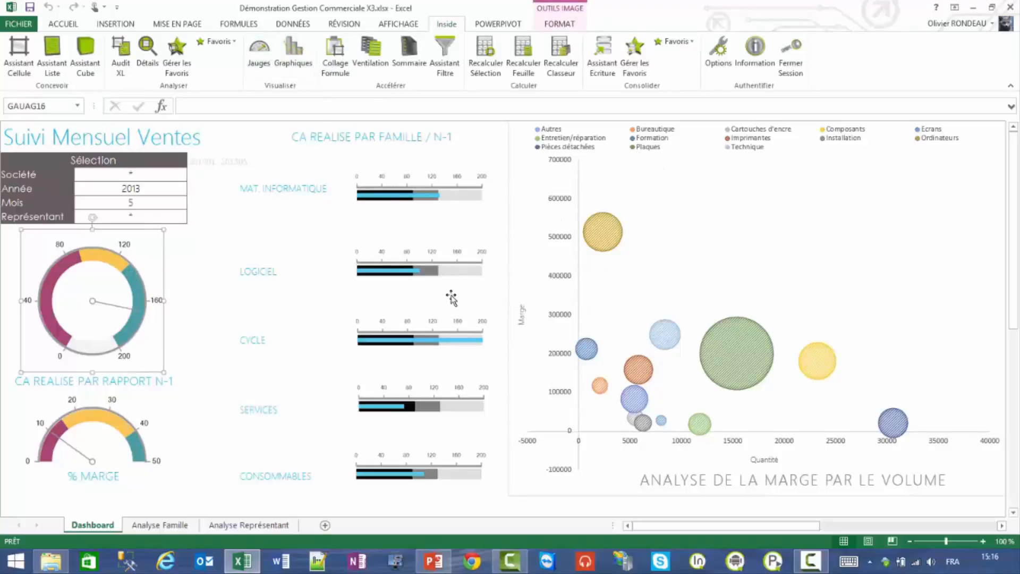
Set the Mois filter in cell B5 of the Dashboard sheet to 6
{"action": "left_click", "coordinate": [225, 258]}
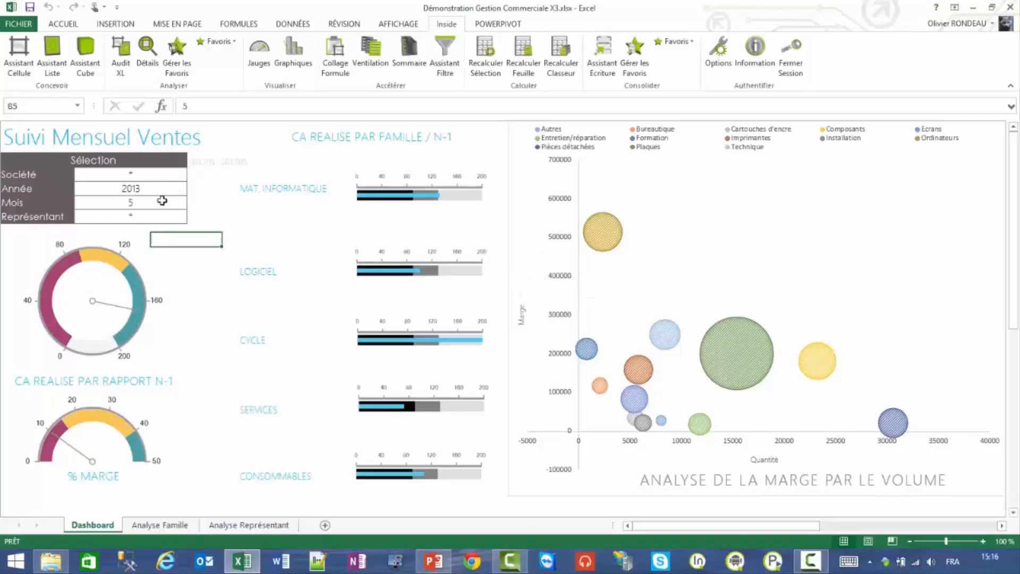
{"action": "left_click", "coordinate": [162, 200]}
{"action": "type", "text": "6"}
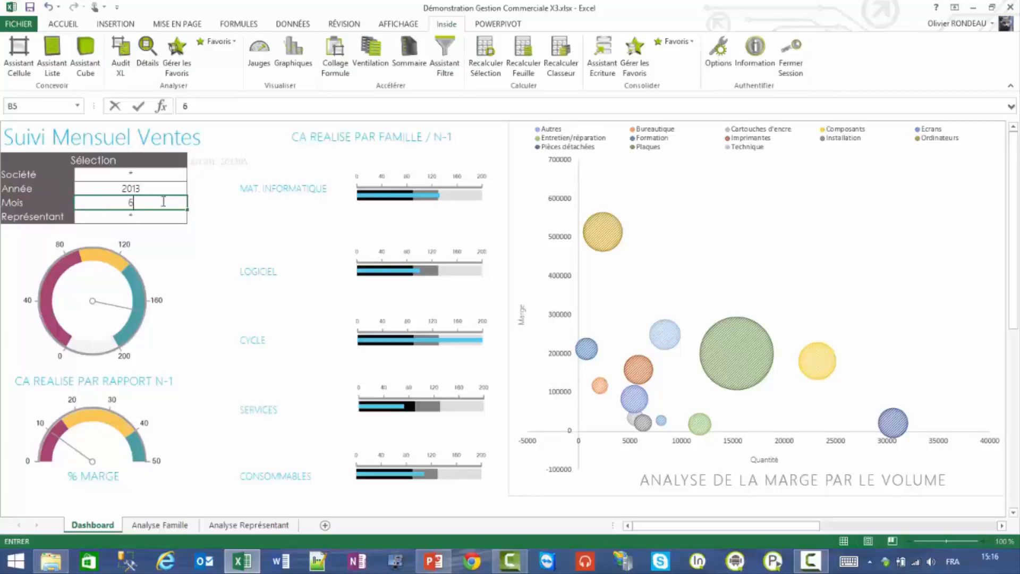
{"action": "key", "text": "Return"}
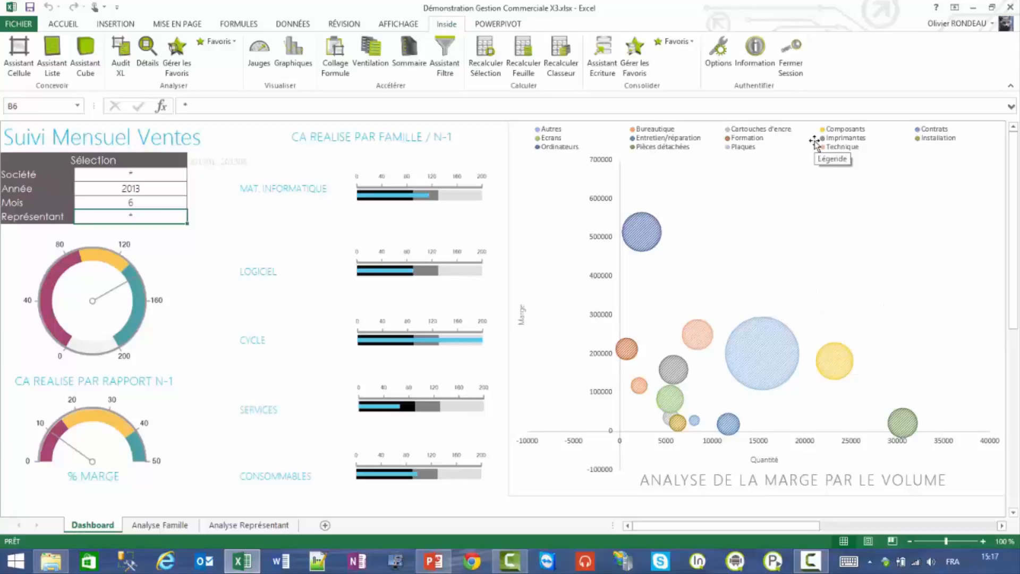
Delete the Dashboard's bubble chart and start an Inside chart at cell I1 from the Facture model of Sage X3 Vente
{"action": "left_click", "coordinate": [510, 260]}
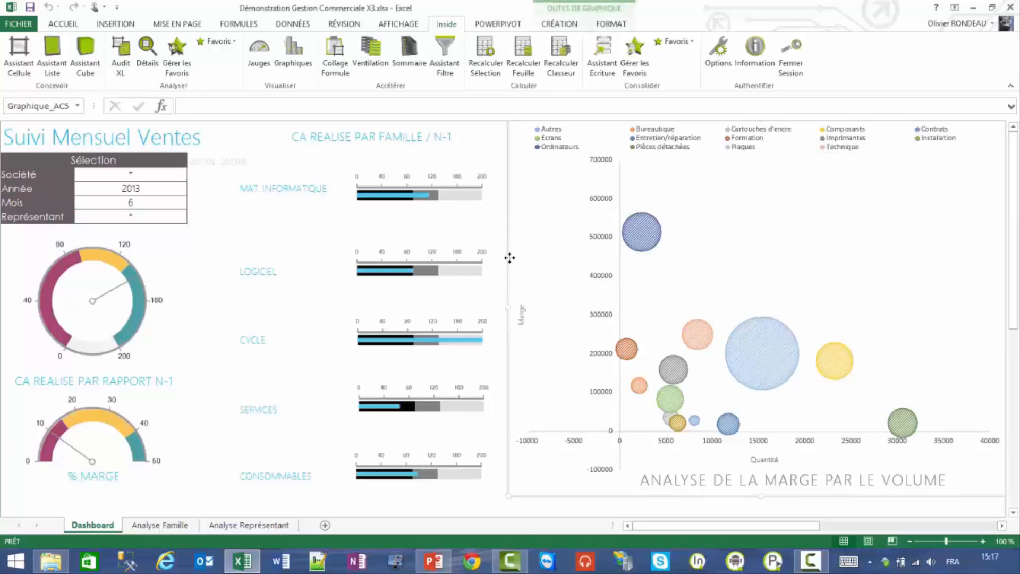
{"action": "key", "text": "Delete"}
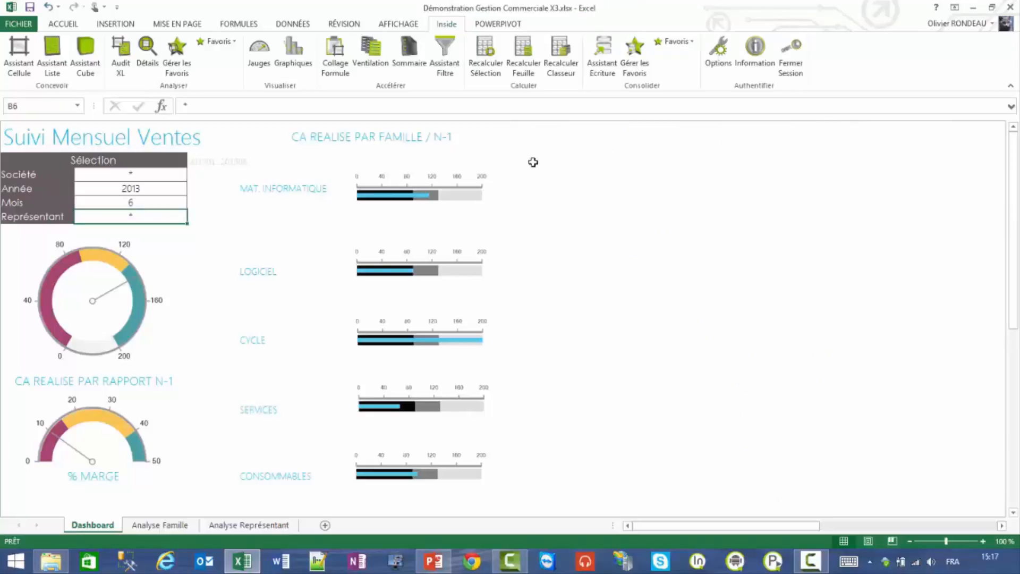
{"action": "left_click", "coordinate": [533, 144]}
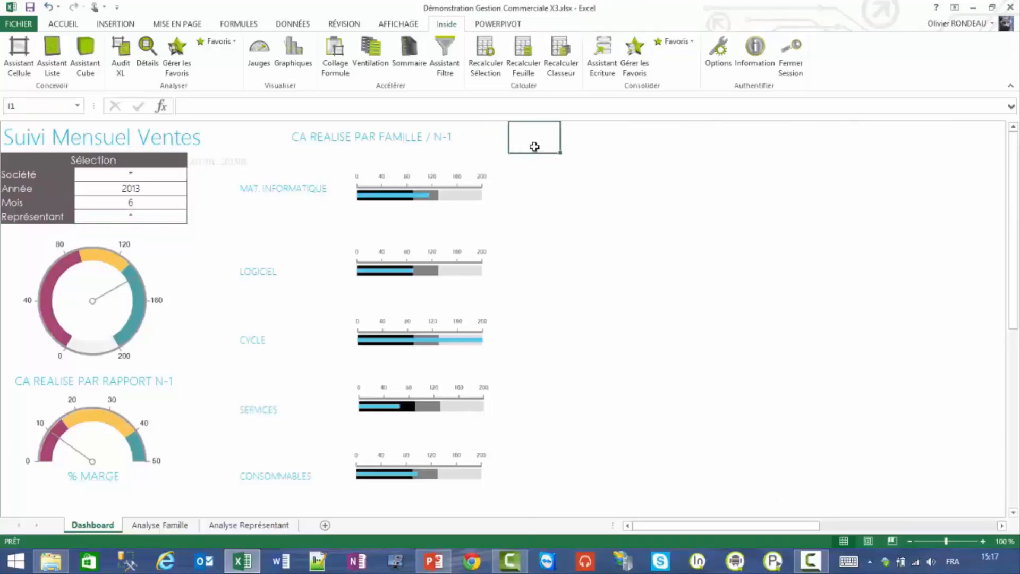
{"action": "left_click", "coordinate": [295, 56]}
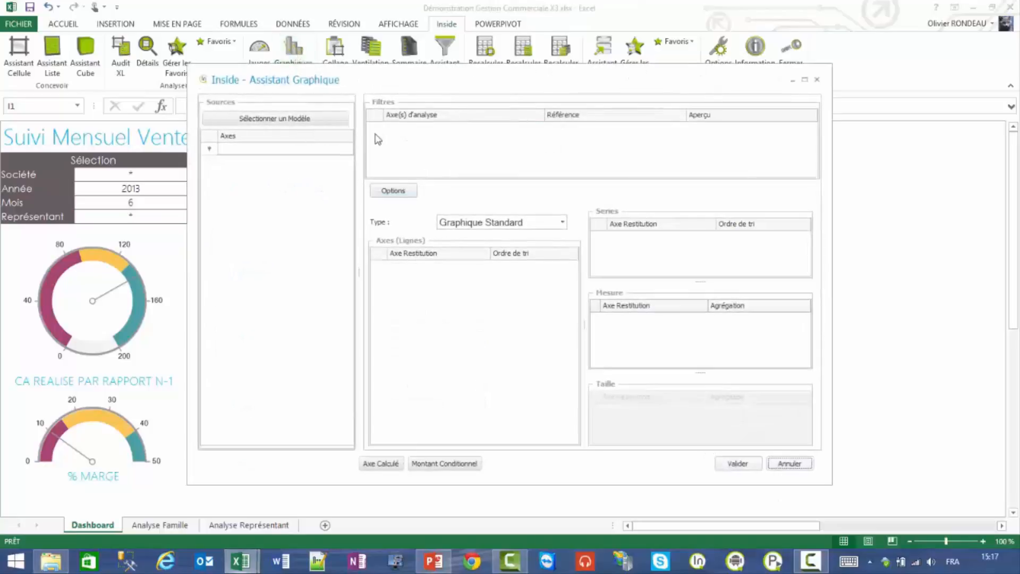
{"action": "left_click", "coordinate": [321, 119]}
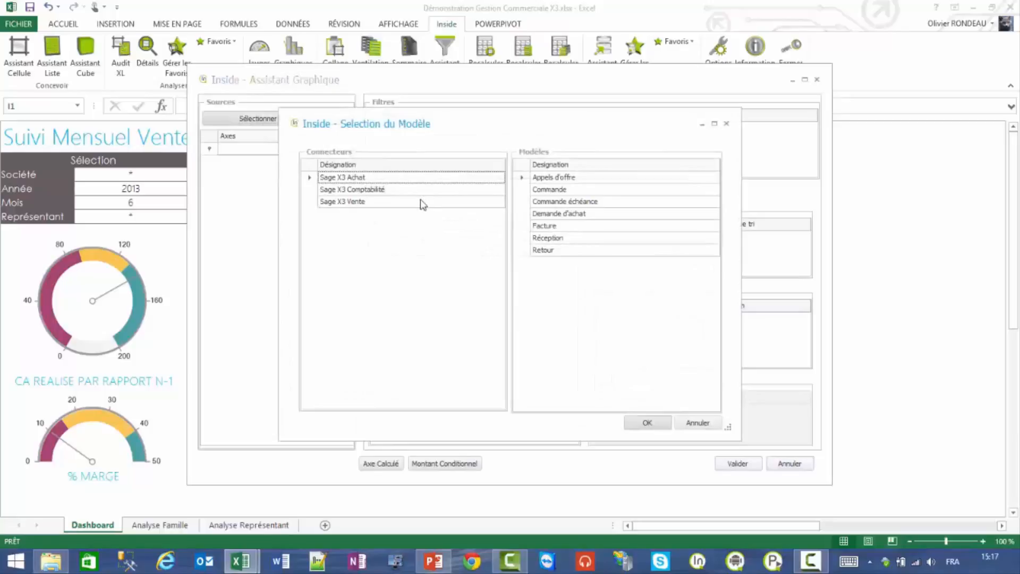
{"action": "left_click", "coordinate": [422, 203]}
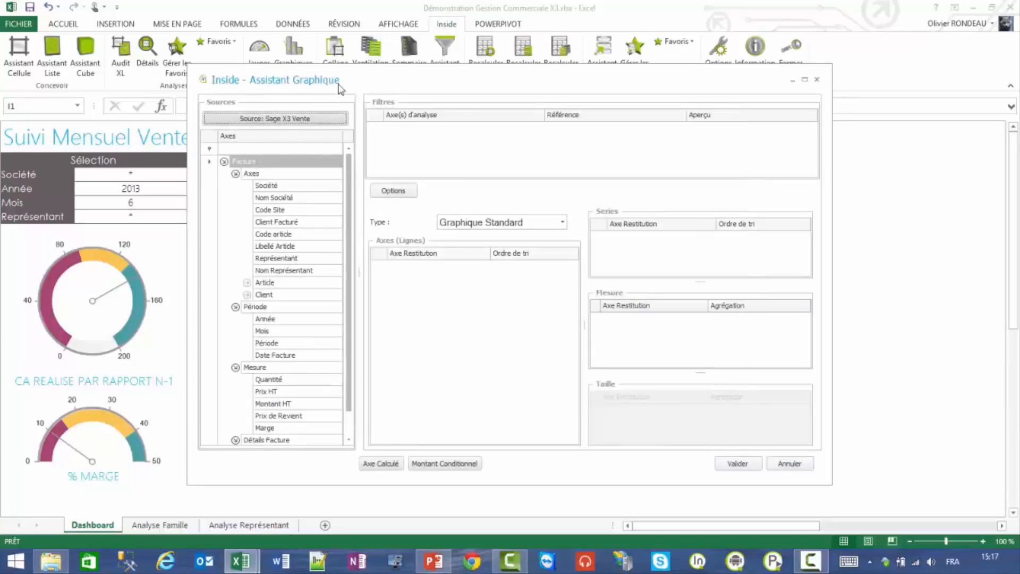
Filter the chart by Nom Société from cell B3, Nom Représentant from B6 and Période from C2
{"action": "left_click_drag", "start_coordinate": [338, 87], "coordinate": [427, 91]}
{"action": "left_click_drag", "start_coordinate": [377, 201], "coordinate": [531, 154]}
{"action": "left_click", "coordinate": [125, 177]}
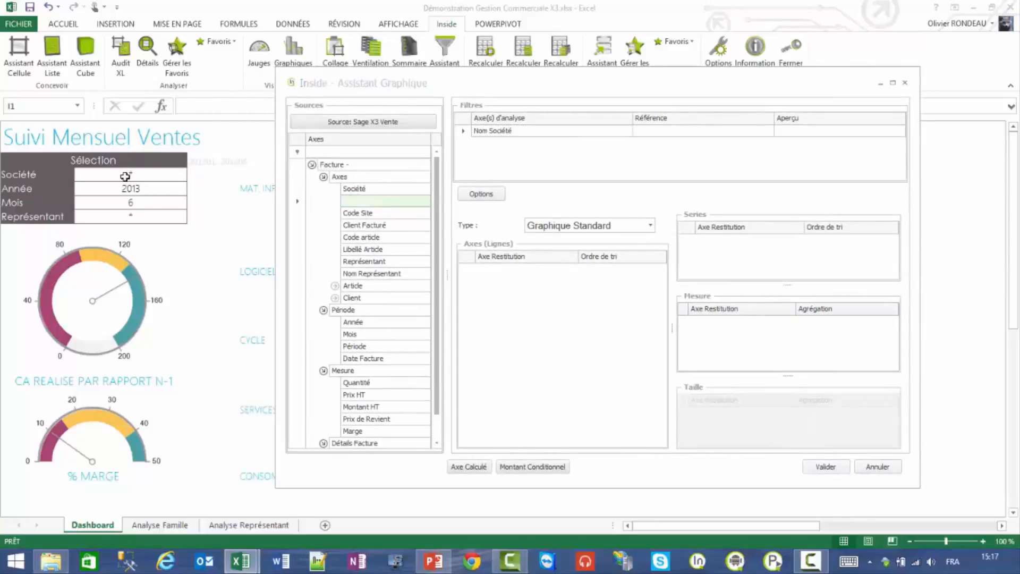
{"action": "left_click_drag", "start_coordinate": [364, 275], "coordinate": [510, 170]}
{"action": "left_click", "coordinate": [120, 215]}
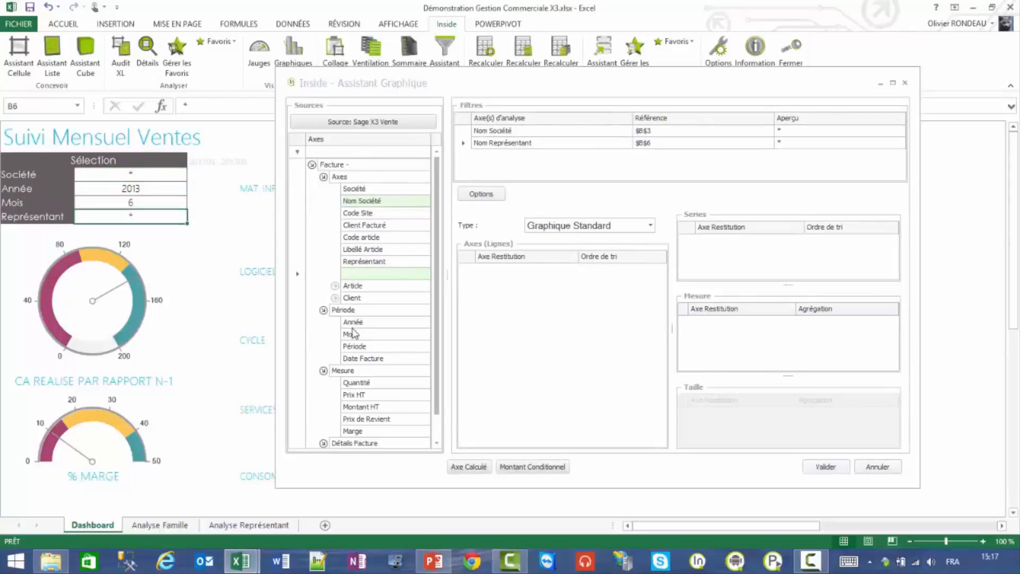
{"action": "left_click_drag", "start_coordinate": [352, 346], "coordinate": [526, 168]}
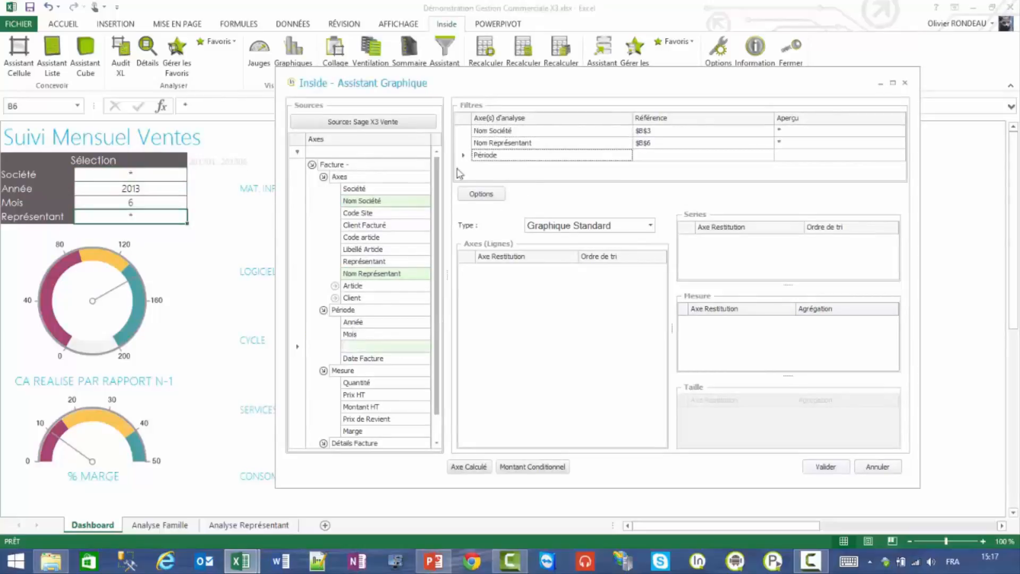
{"action": "left_click", "coordinate": [207, 158]}
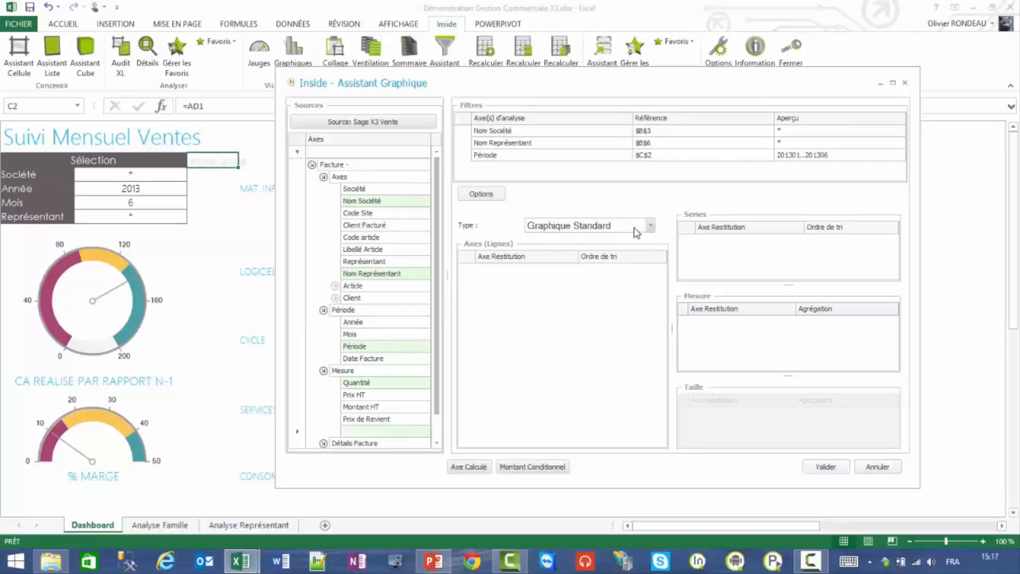
Create a Graphique Bulles with Quantité as axis, Marge as measure, Montant HT as size and Nom Famille Article 2 as series
{"action": "scroll", "coordinate": [636, 232], "scroll_direction": "down", "scroll_amount": 1}
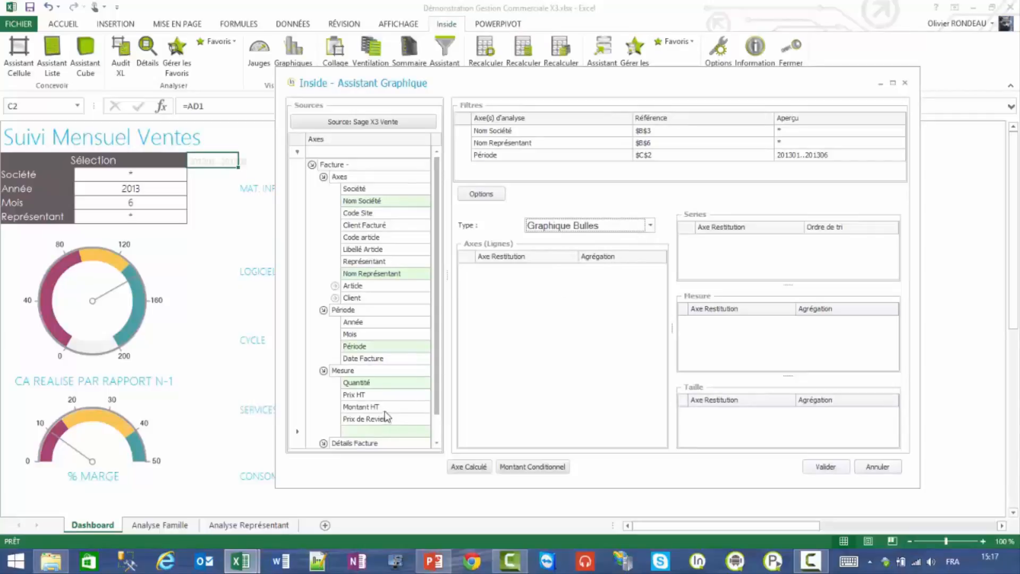
{"action": "left_click_drag", "start_coordinate": [366, 384], "coordinate": [549, 347]}
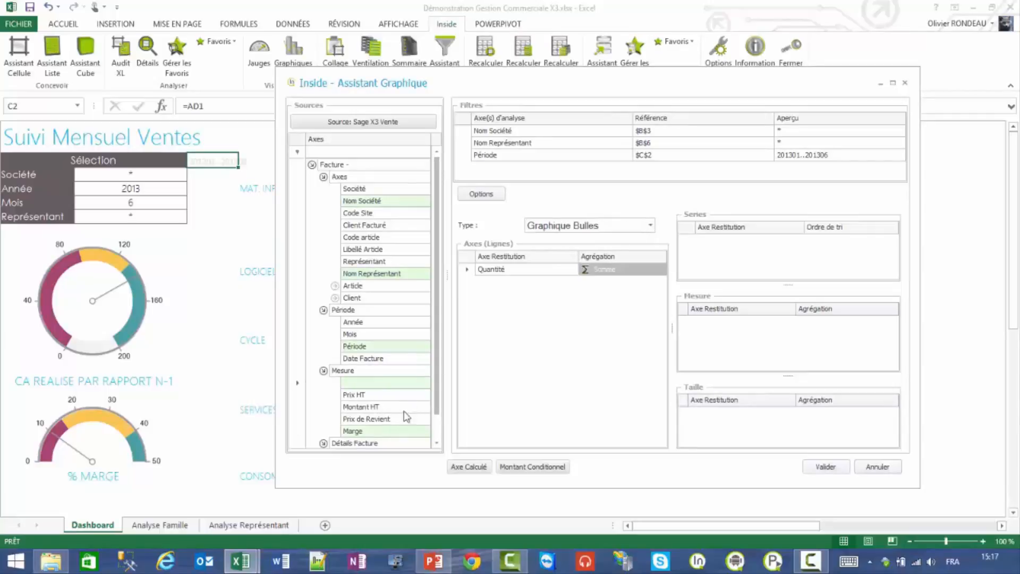
{"action": "left_click_drag", "start_coordinate": [372, 429], "coordinate": [765, 325]}
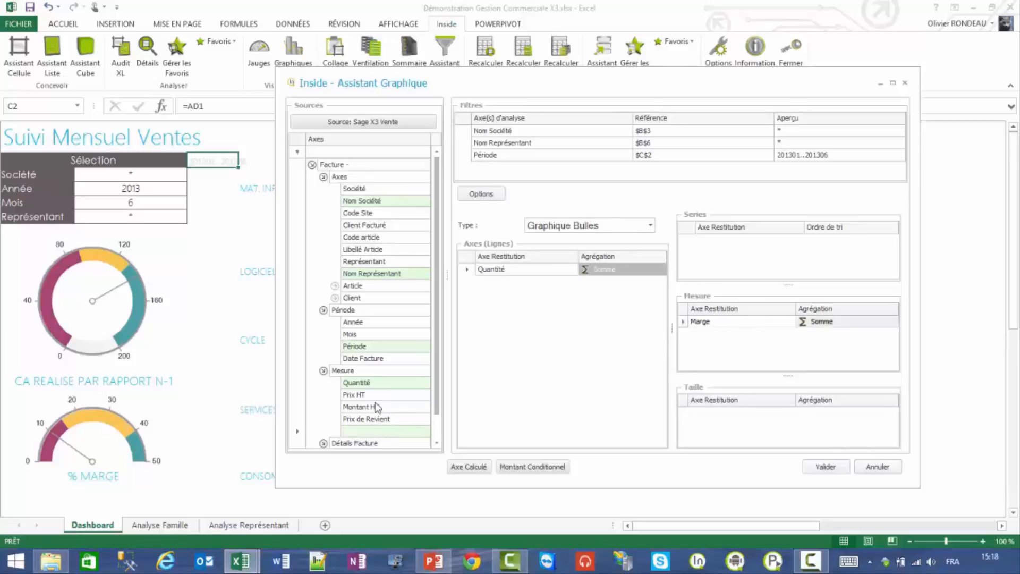
{"action": "left_click_drag", "start_coordinate": [377, 410], "coordinate": [734, 422]}
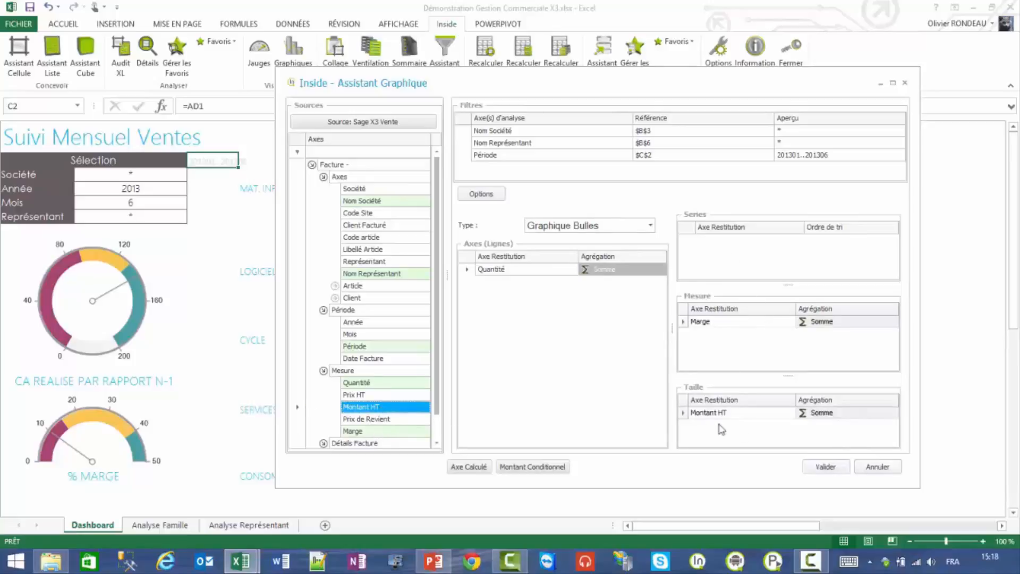
{"action": "left_click", "coordinate": [335, 286]}
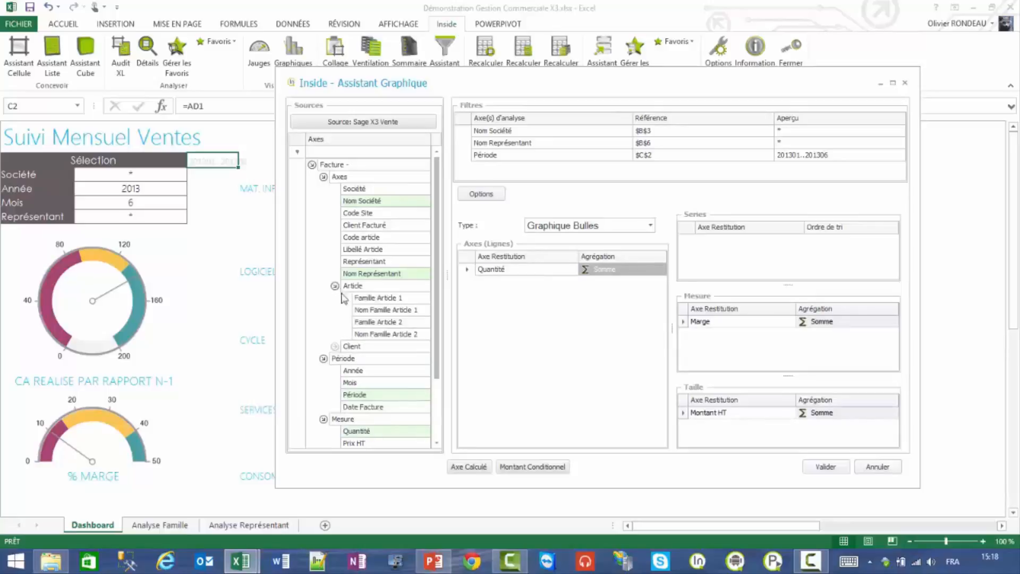
{"action": "left_click_drag", "start_coordinate": [385, 335], "coordinate": [776, 270]}
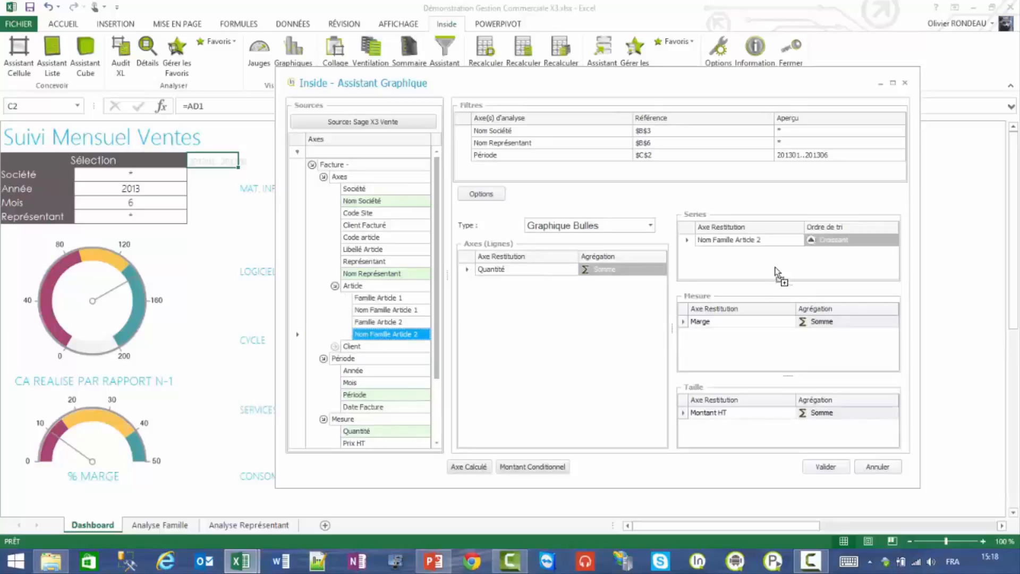
{"action": "left_click", "coordinate": [824, 468]}
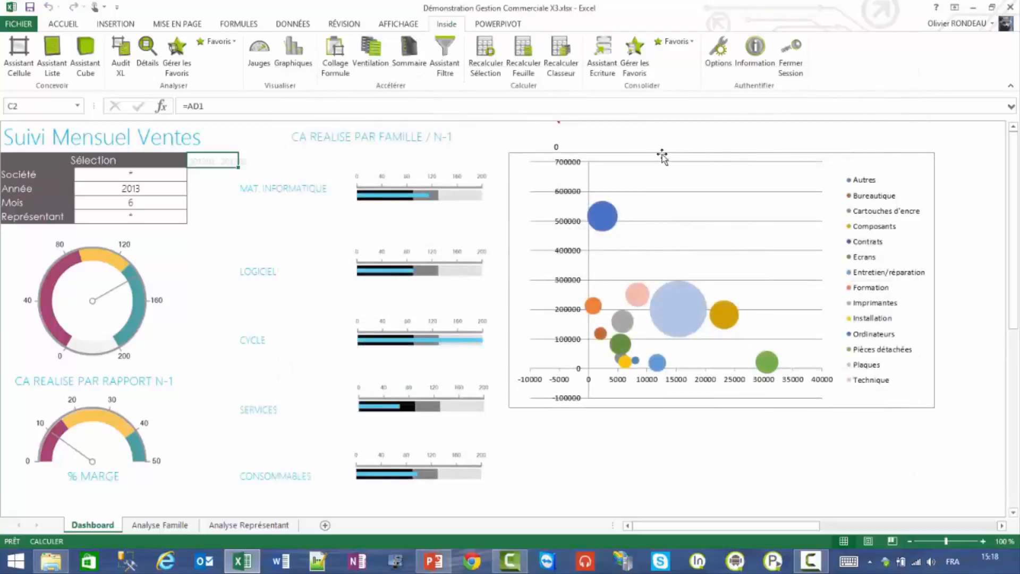
Move and enlarge the bubble chart to fill the free area beside the gauges, and apply the second preset chart style
{"action": "left_click_drag", "start_coordinate": [661, 157], "coordinate": [655, 131]}
{"action": "left_click_drag", "start_coordinate": [927, 380], "coordinate": [996, 508]}
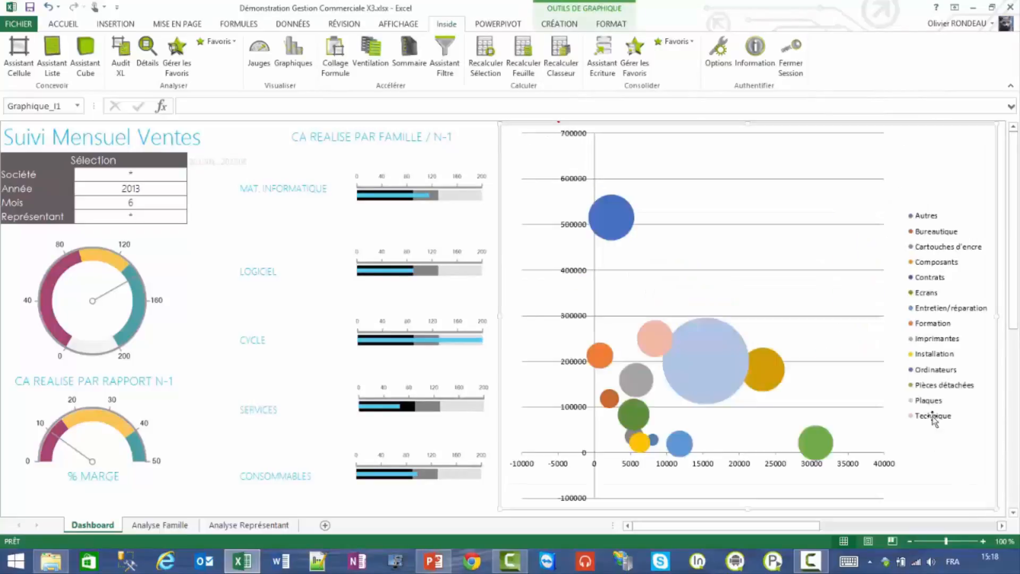
{"action": "left_click", "coordinate": [565, 26]}
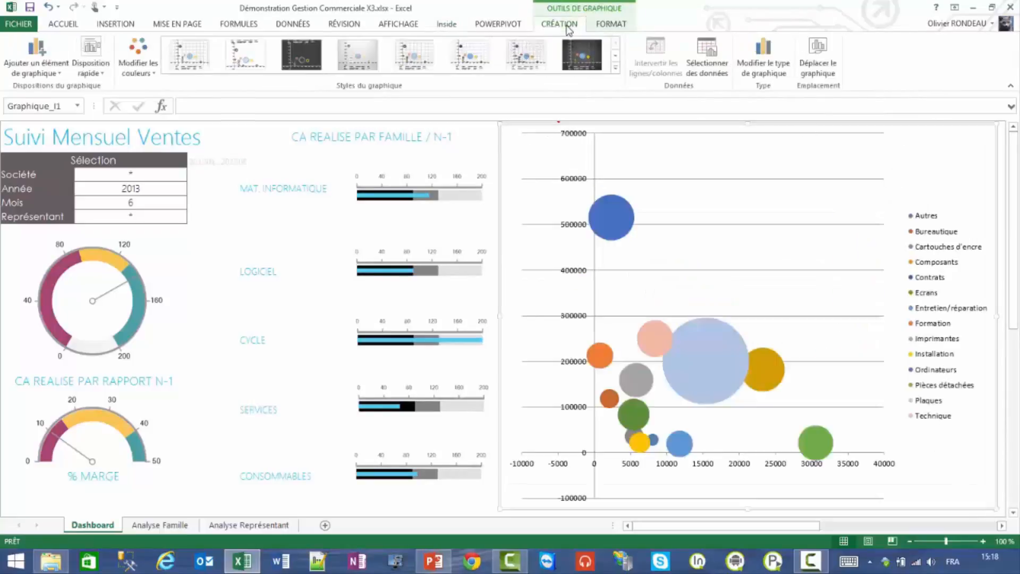
{"action": "left_click", "coordinate": [244, 61]}
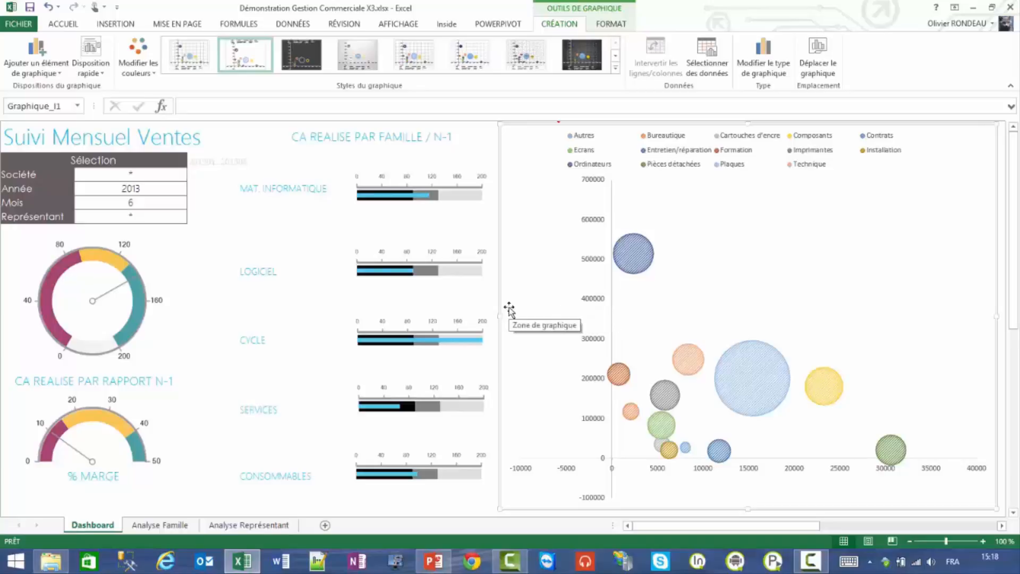
Set the Représentant filter in cell B6 to one sales representative from its list of values and inspect the chart's bubbles
{"action": "left_click", "coordinate": [127, 204]}
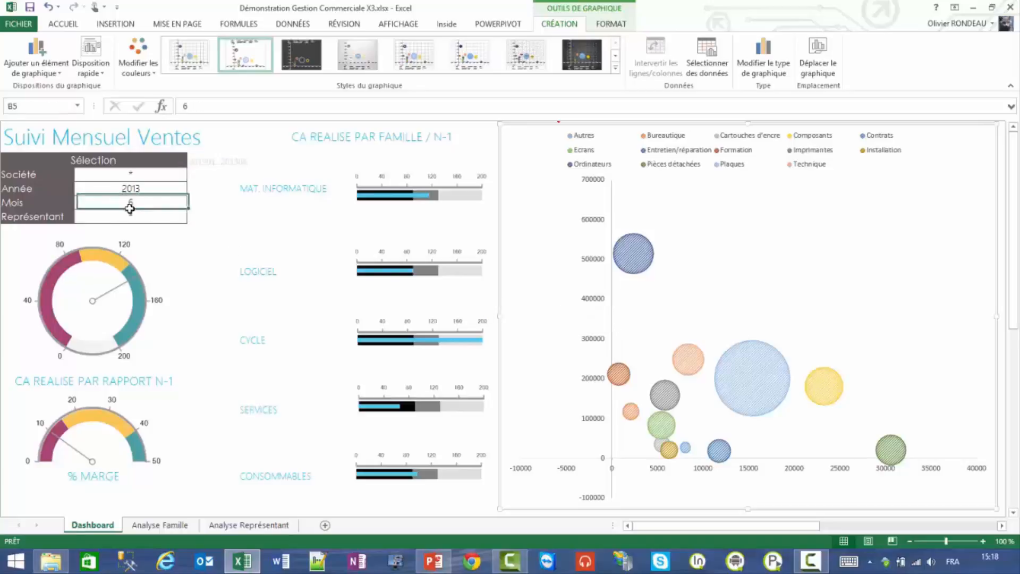
{"action": "double_click", "coordinate": [144, 215]}
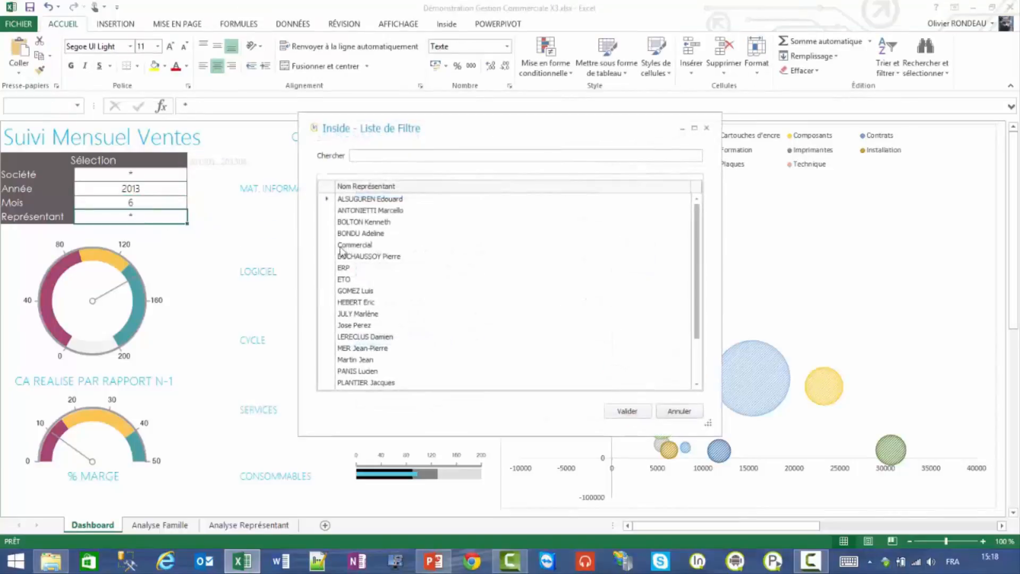
{"action": "left_click", "coordinate": [375, 257]}
{"action": "left_click", "coordinate": [627, 412]}
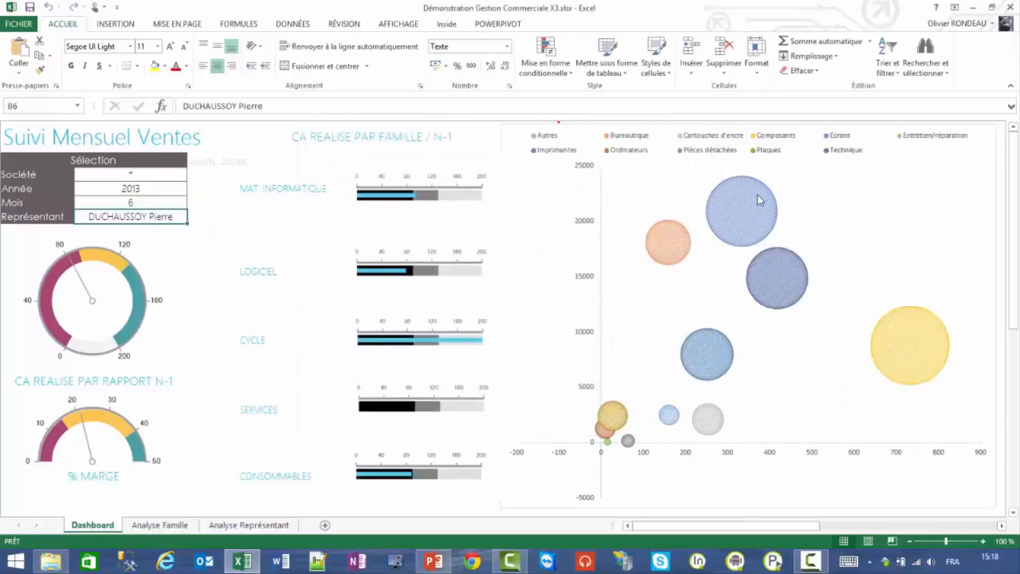
{"action": "mouse_move", "coordinate": [734, 221]}
{"action": "mouse_move", "coordinate": [938, 341]}
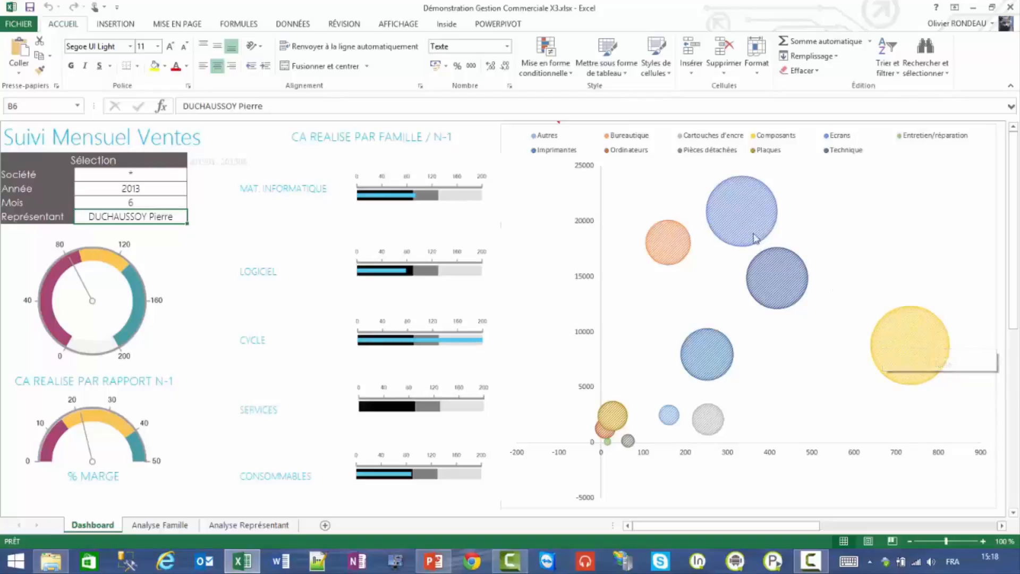
{"action": "mouse_move", "coordinate": [674, 245]}
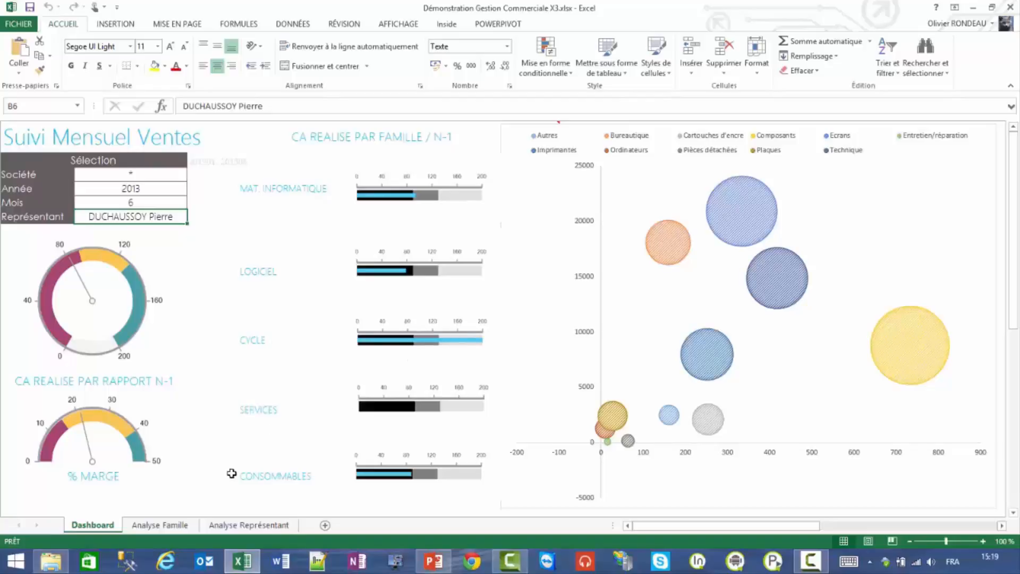
Set the Famille filter in cell B6 of the Analyse Famille sheet to * to cover all families
{"action": "left_click", "coordinate": [166, 531]}
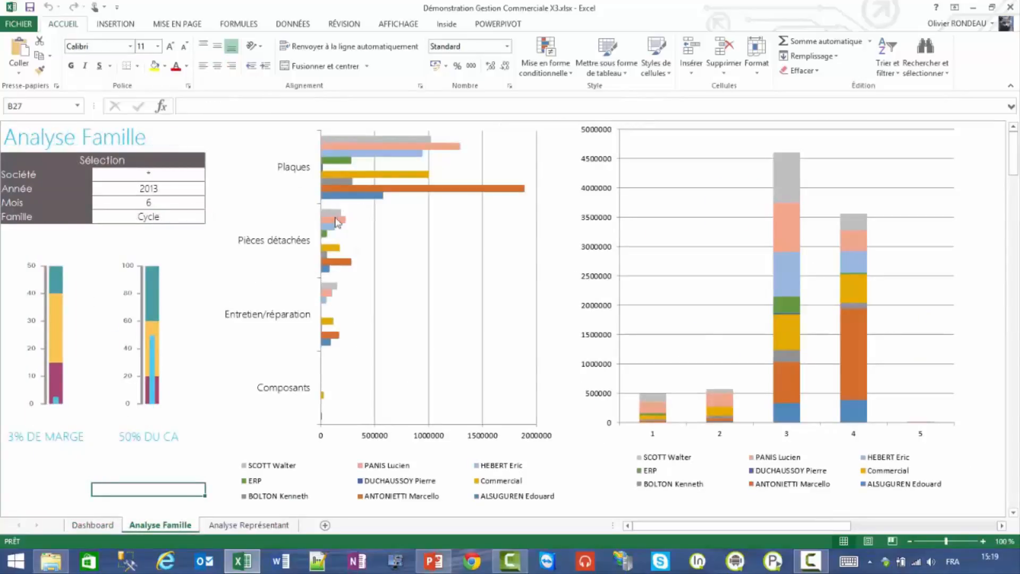
{"action": "left_click", "coordinate": [173, 218]}
{"action": "type", "text": "µ"}
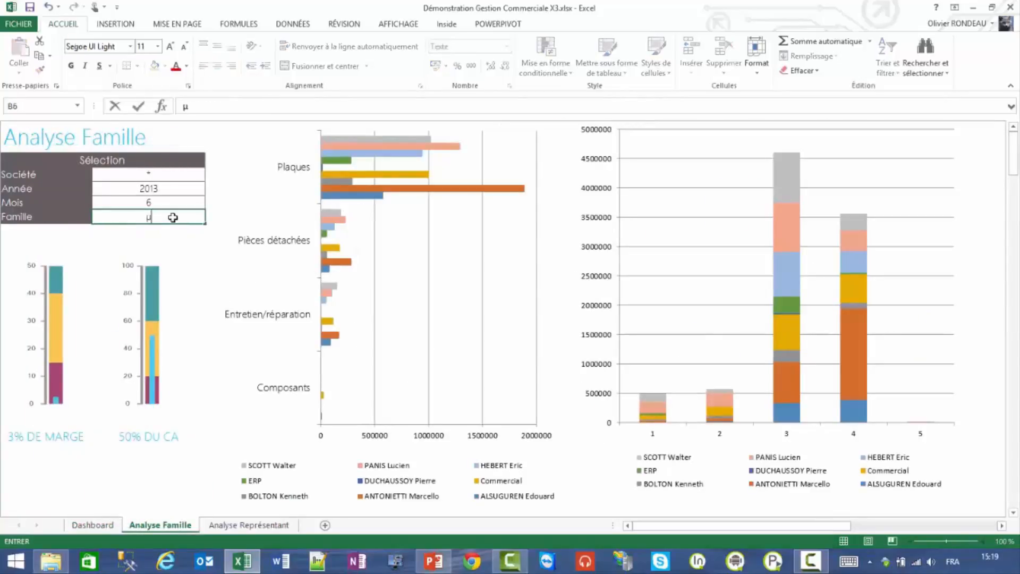
{"action": "type", "text": "*"}
{"action": "key", "text": "Return"}
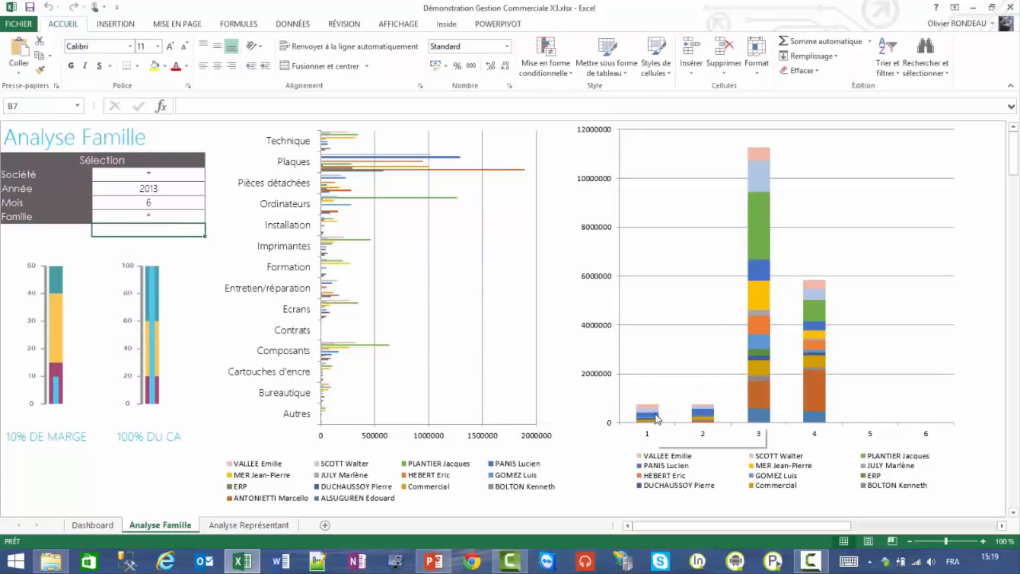
{"action": "mouse_move", "coordinate": [717, 421]}
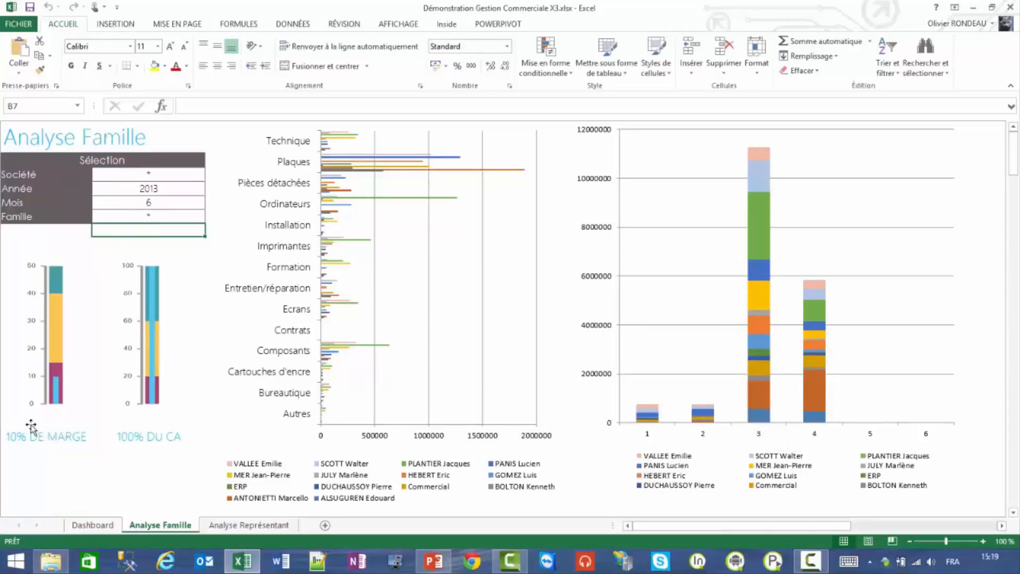
Run Ventilation on the Famille filter in B6 to produce one sheet per family, and open the Matériel informatique sheet
{"action": "left_click", "coordinate": [159, 217]}
{"action": "left_click", "coordinate": [445, 24]}
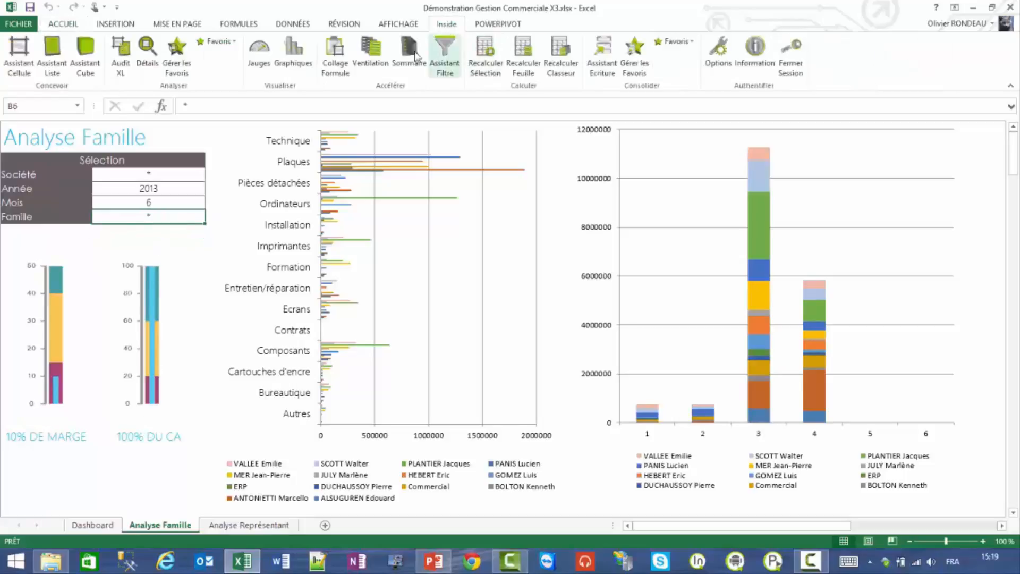
{"action": "left_click", "coordinate": [370, 53]}
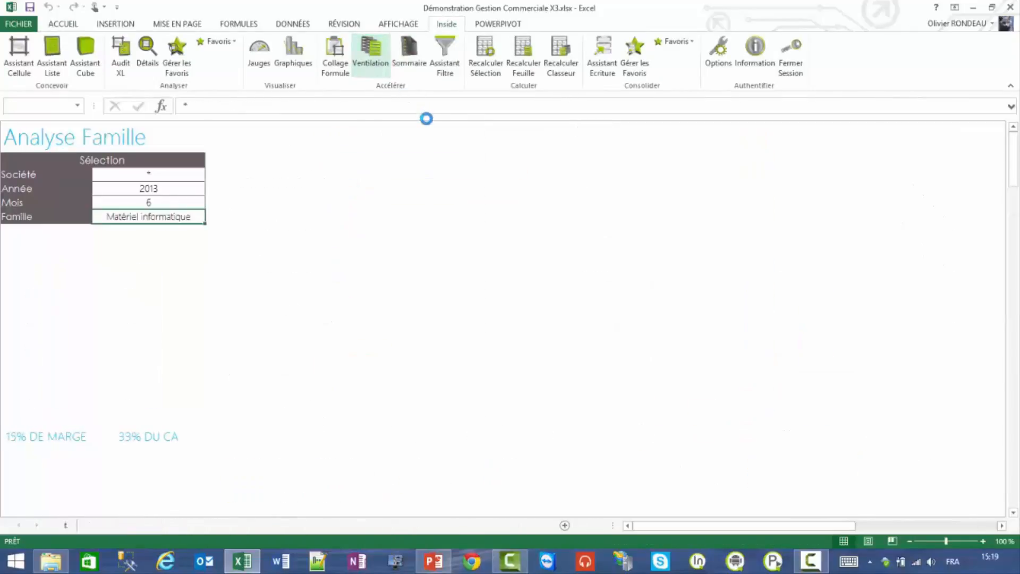
{"action": "left_click", "coordinate": [403, 526]}
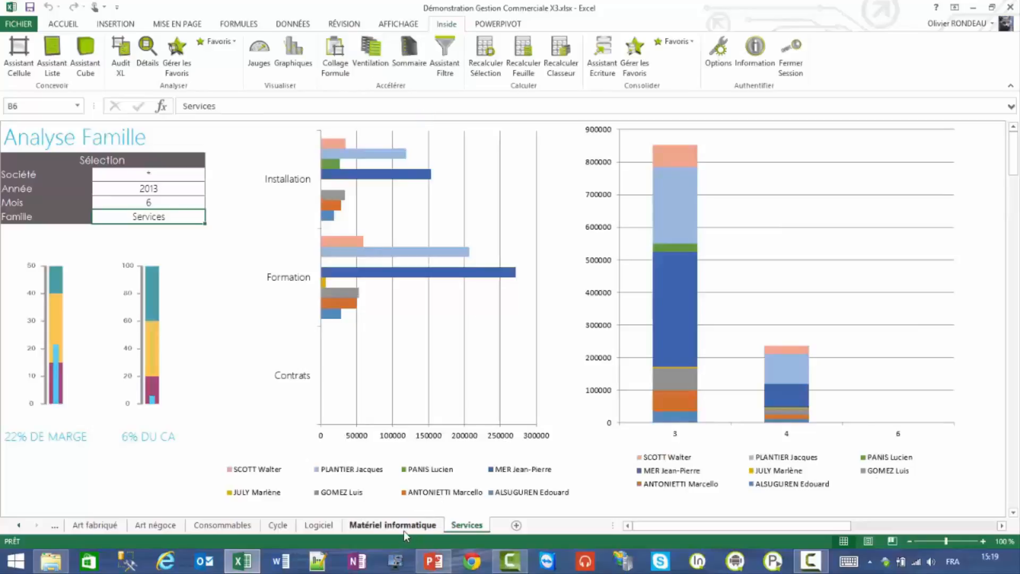
Review the generated family sheets Logiciel, Cycle, Consommables, Art négoce and Art fabriqué
{"action": "left_click", "coordinate": [318, 525]}
{"action": "left_click", "coordinate": [278, 526]}
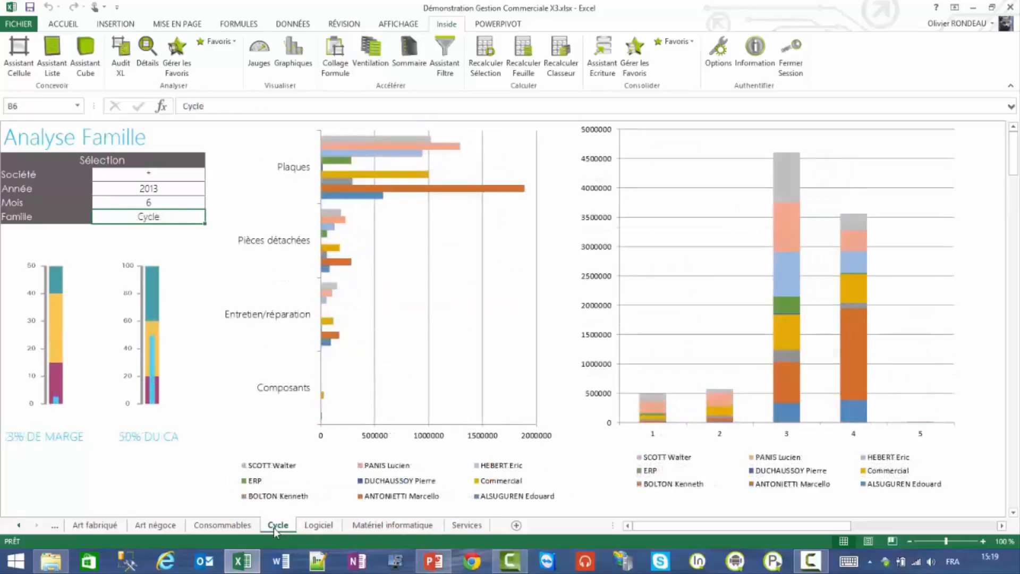
{"action": "left_click", "coordinate": [234, 525]}
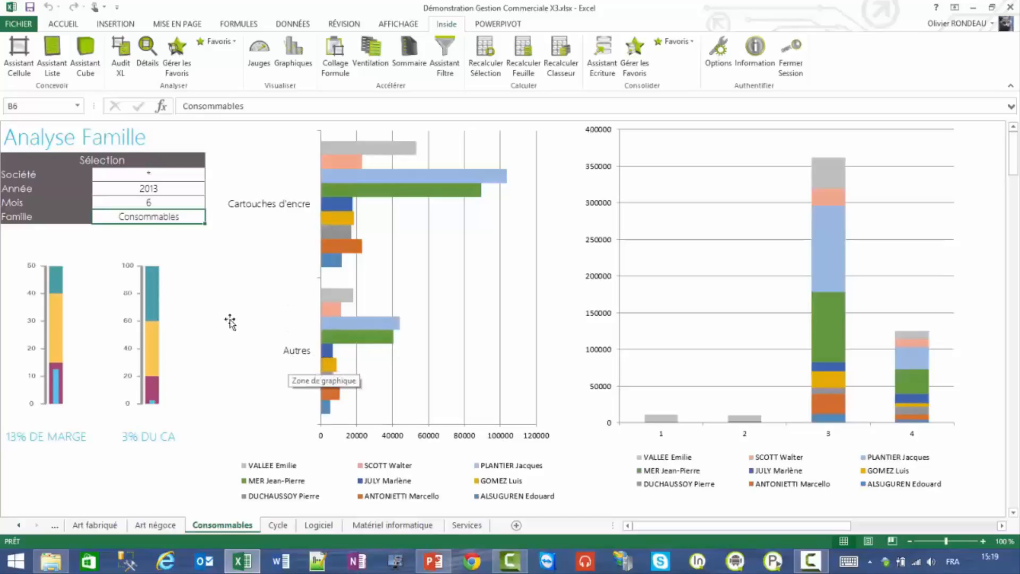
{"action": "left_click", "coordinate": [150, 526]}
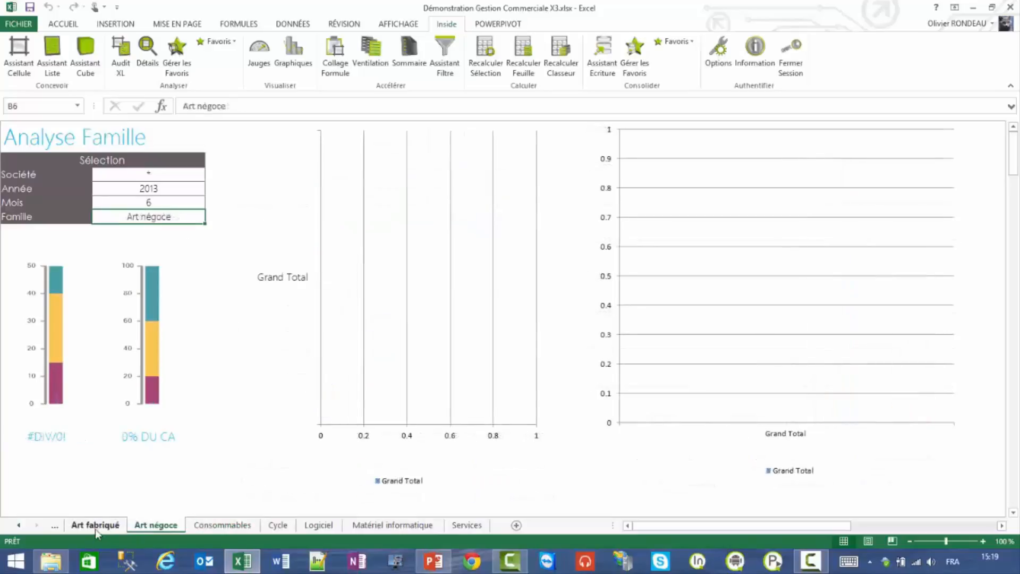
{"action": "left_click", "coordinate": [98, 525]}
Return to the Analyse Famille sheet and view the list of values available for its Famille filter in B6
{"action": "left_click", "coordinate": [18, 525]}
{"action": "left_click", "coordinate": [18, 525]}
{"action": "left_click", "coordinate": [190, 525]}
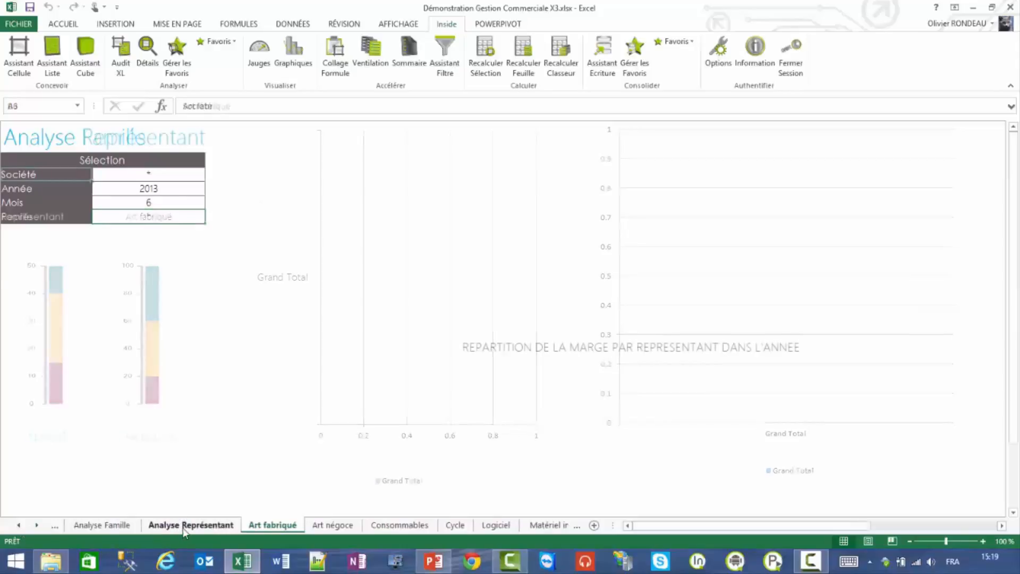
{"action": "left_click", "coordinate": [101, 525]}
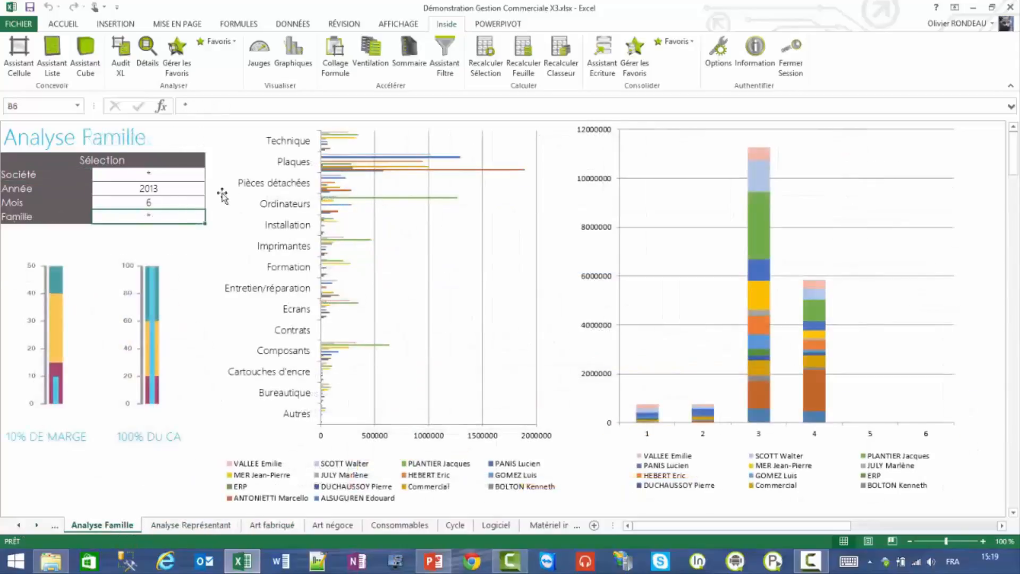
{"action": "double_click", "coordinate": [174, 219]}
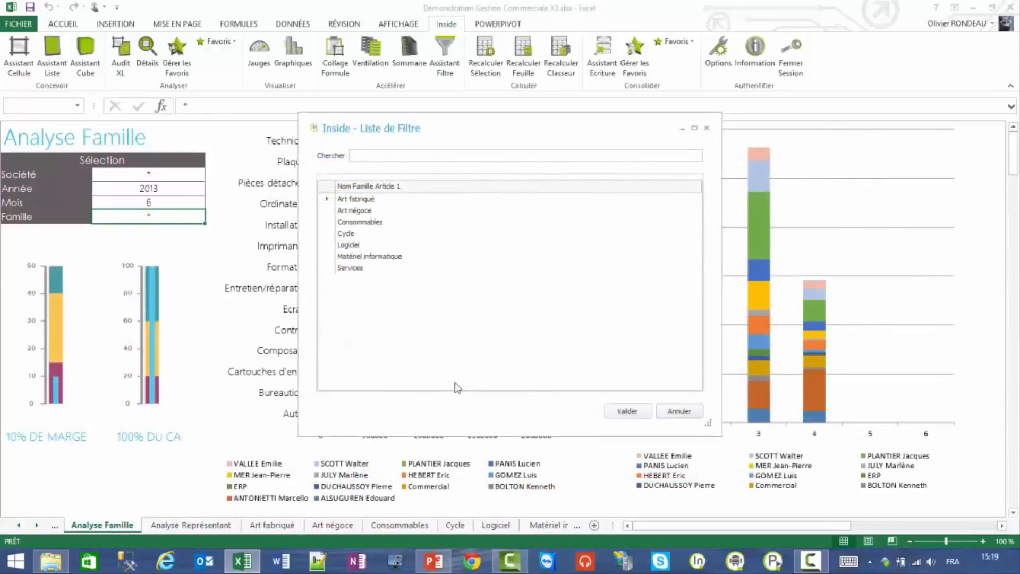
{"action": "left_click", "coordinate": [680, 412]}
On the Cycle sheet, examine the Plaques bars and the formulas behind the revenue share in B23 and the margin rate in A23
{"action": "left_click", "coordinate": [455, 524]}
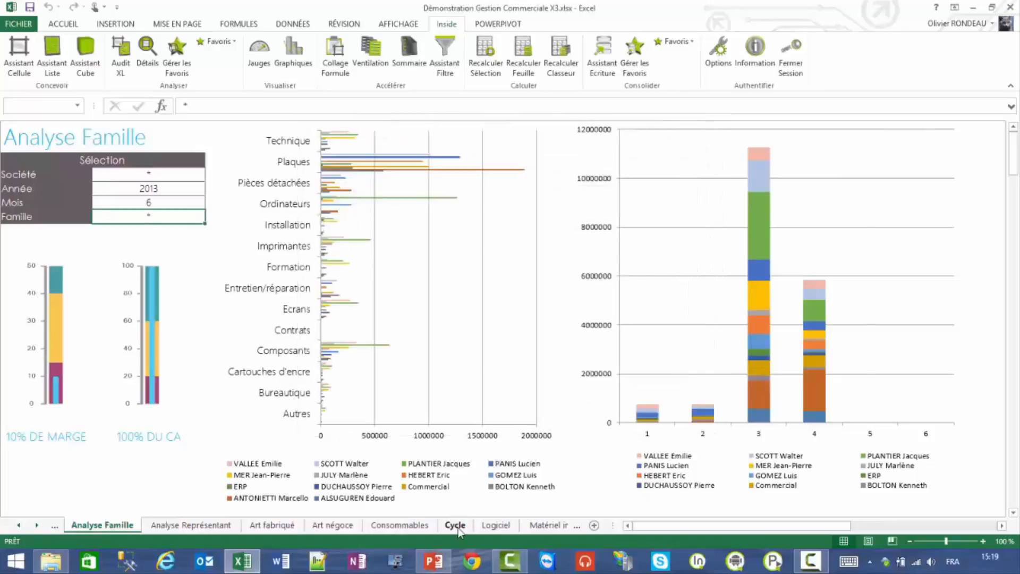
{"action": "mouse_move", "coordinate": [471, 195]}
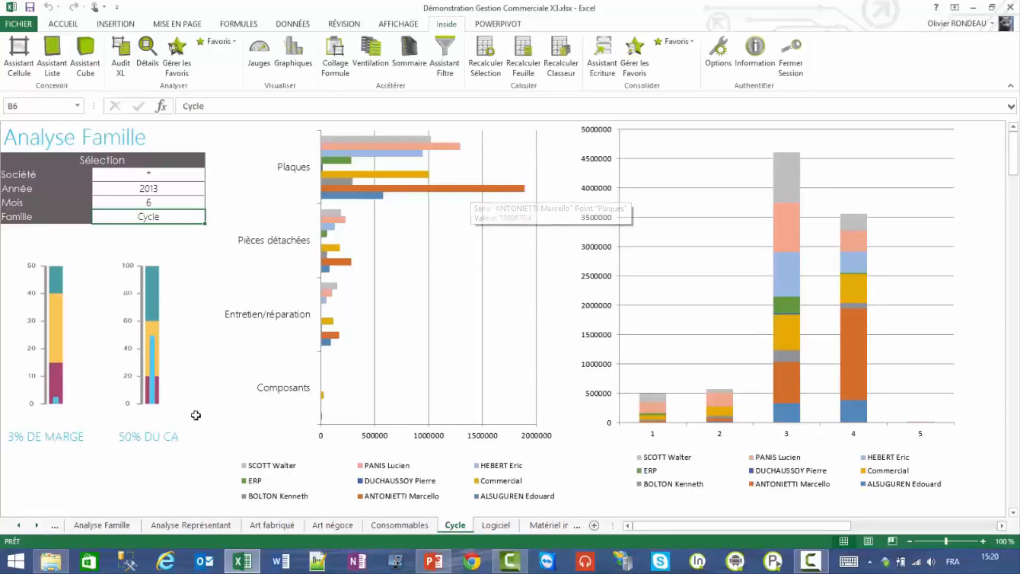
{"action": "left_click", "coordinate": [160, 429]}
{"action": "left_click", "coordinate": [157, 439]}
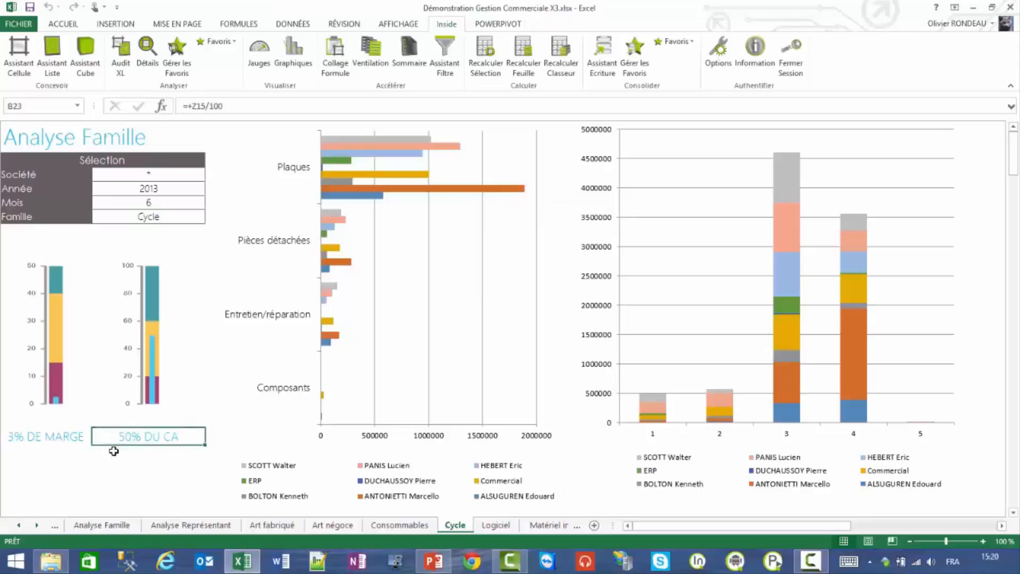
{"action": "left_click", "coordinate": [40, 435]}
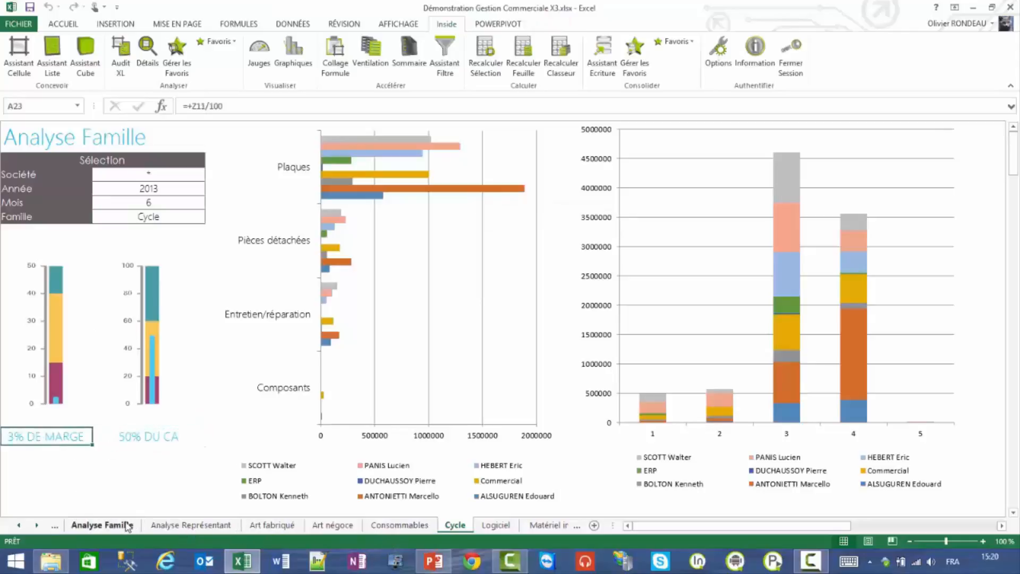
Set the Représentant filter in B6 of the Analyse Représentant sheet to one sales representative and inspect the geographic and family charts
{"action": "left_click", "coordinate": [191, 525]}
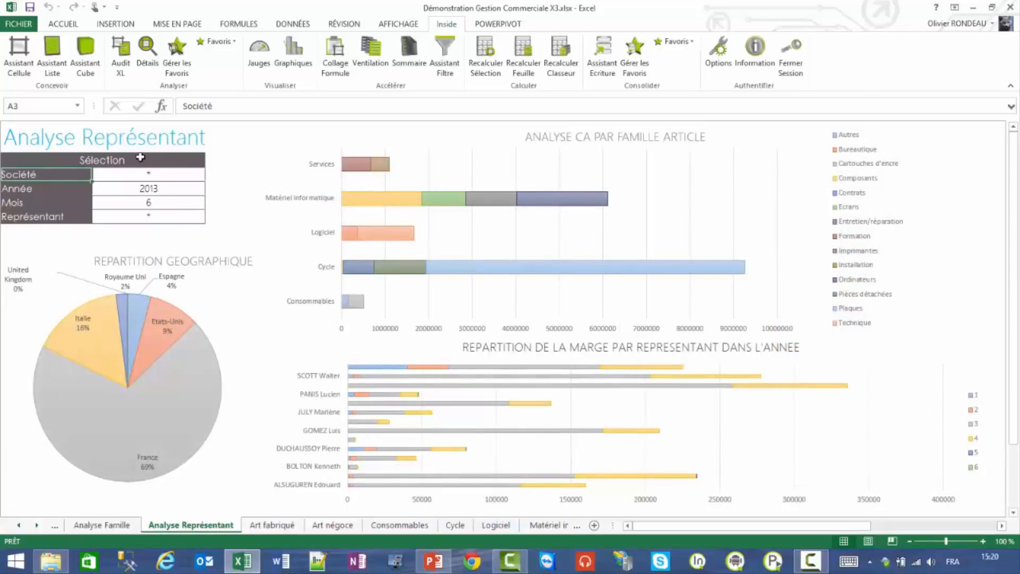
{"action": "left_click", "coordinate": [150, 216]}
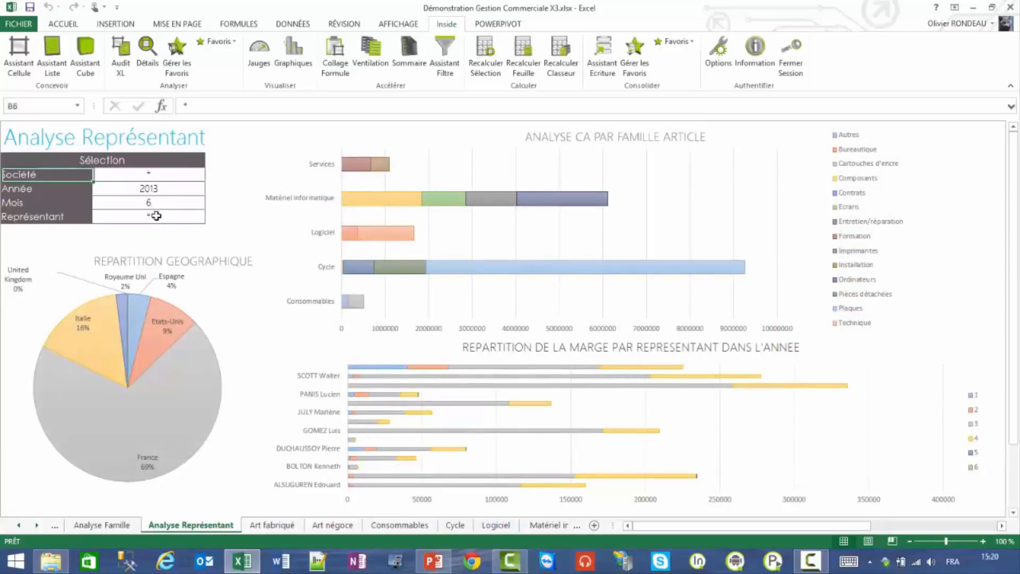
{"action": "double_click", "coordinate": [372, 211]}
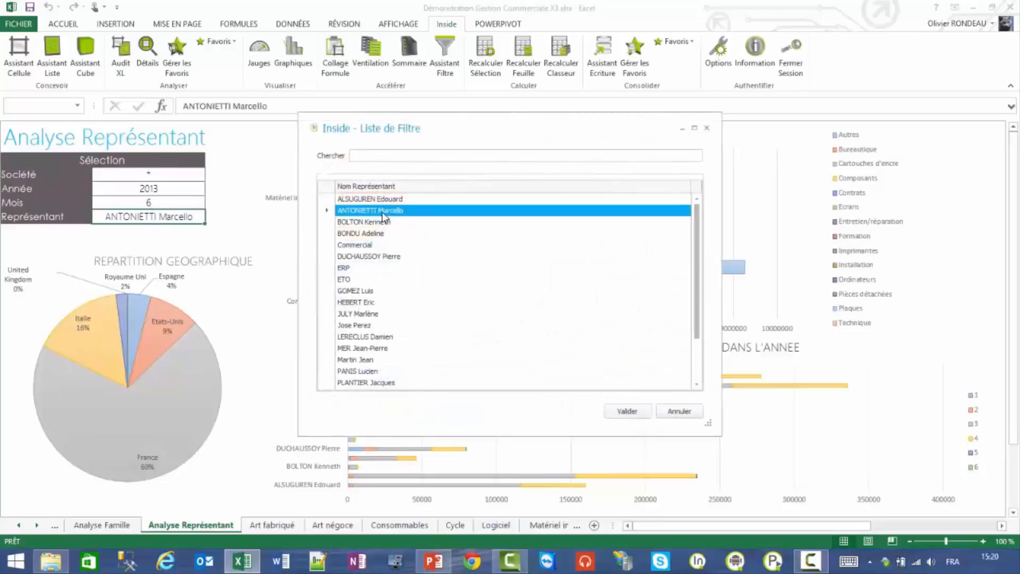
{"action": "mouse_move", "coordinate": [143, 415]}
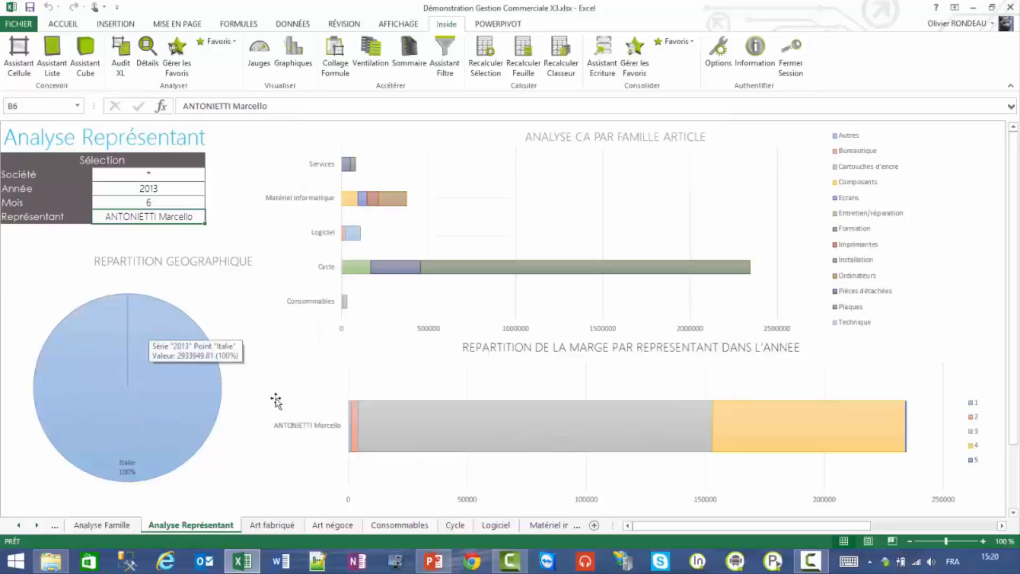
{"action": "mouse_move", "coordinate": [624, 272]}
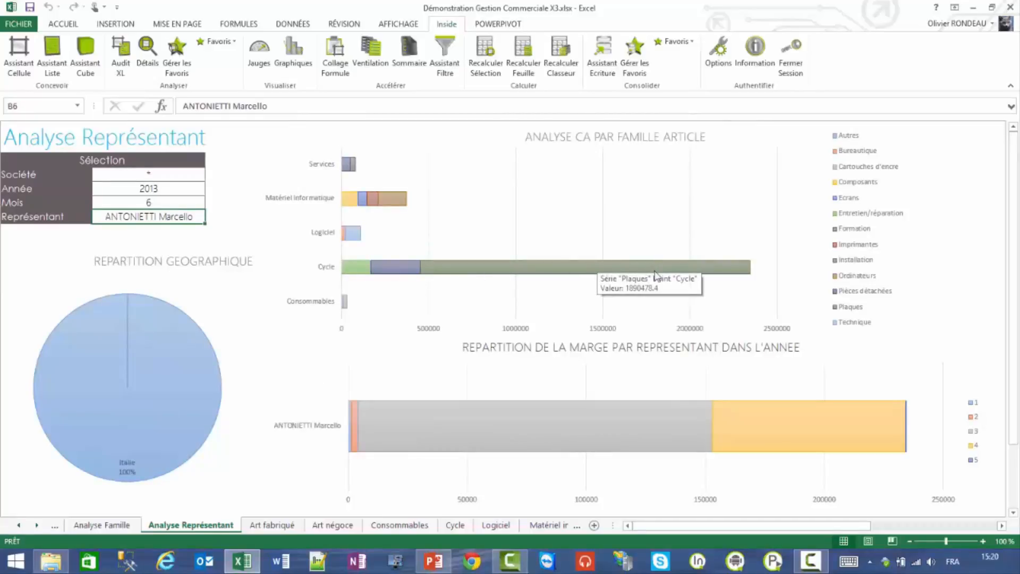
Drill into the month 3 series of the margin chart with Numéro facture in rows and Montant HT as measure, and review the detail
{"action": "left_click", "coordinate": [571, 430]}
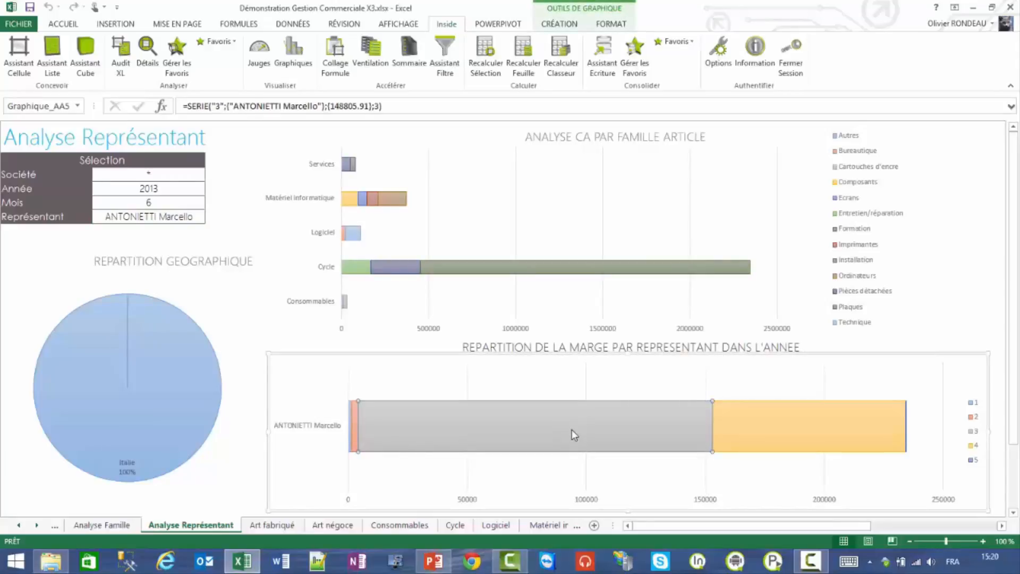
{"action": "left_click", "coordinate": [226, 46]}
{"action": "left_click", "coordinate": [521, 425]}
{"action": "double_click", "coordinate": [522, 424]}
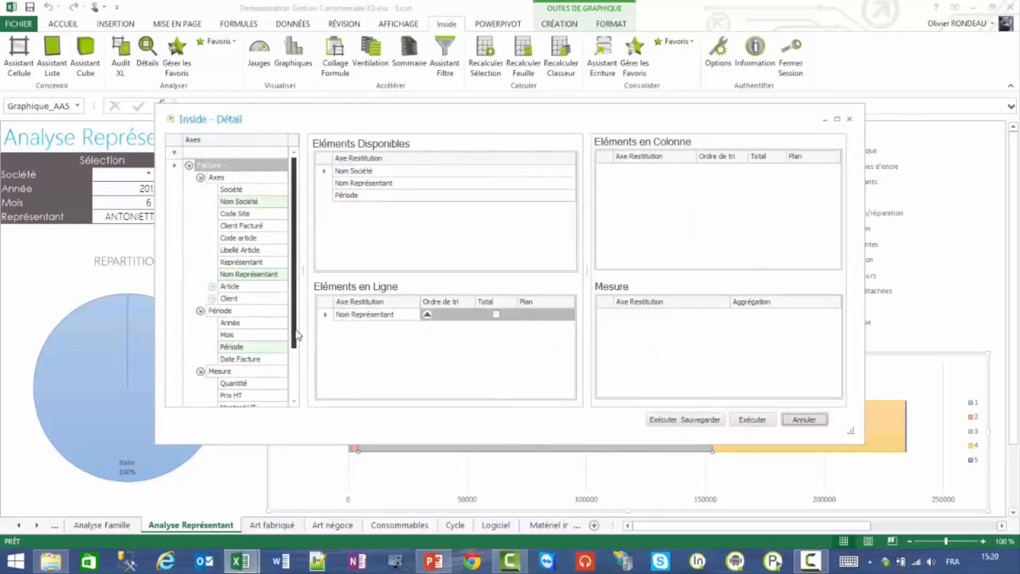
{"action": "left_click_drag", "start_coordinate": [296, 332], "coordinate": [434, 378]}
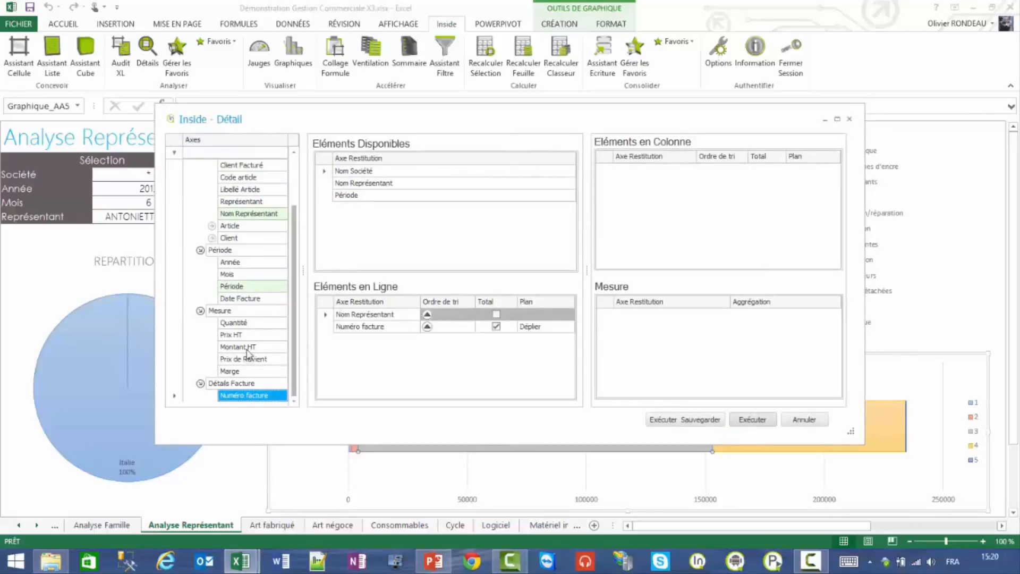
{"action": "left_click_drag", "start_coordinate": [248, 348], "coordinate": [678, 341]}
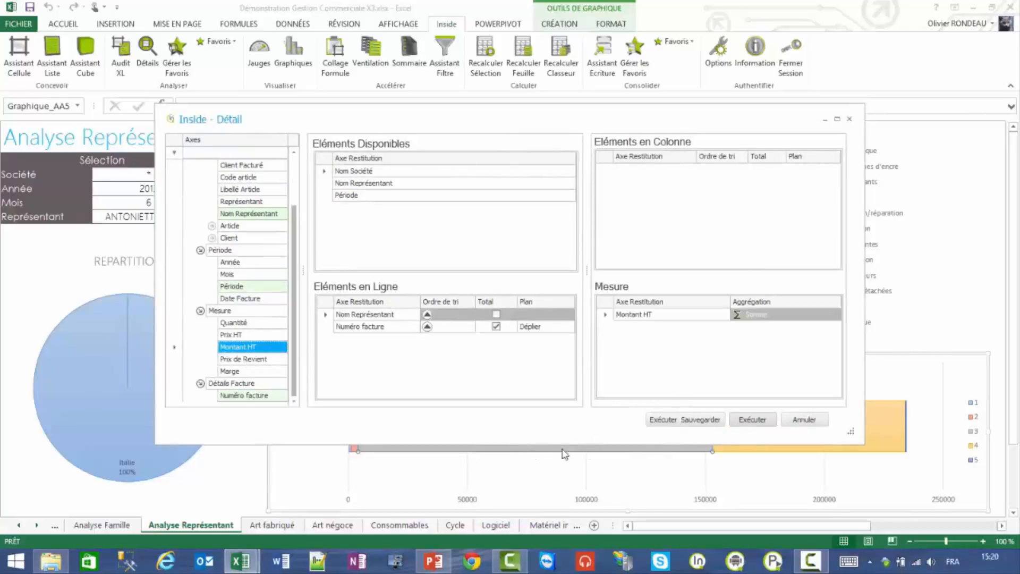
{"action": "left_click", "coordinate": [751, 420]}
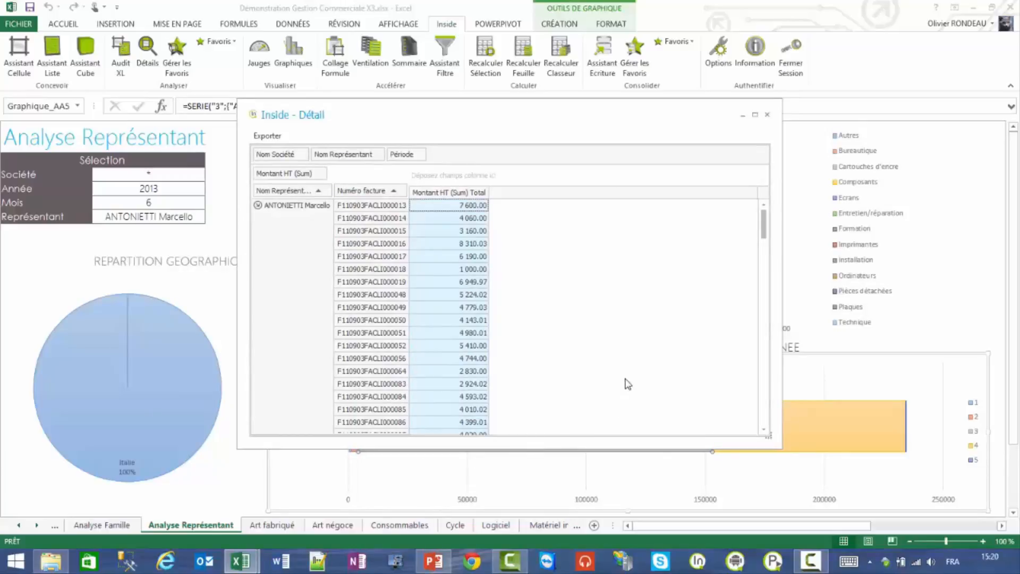
{"action": "left_click", "coordinate": [767, 115]}
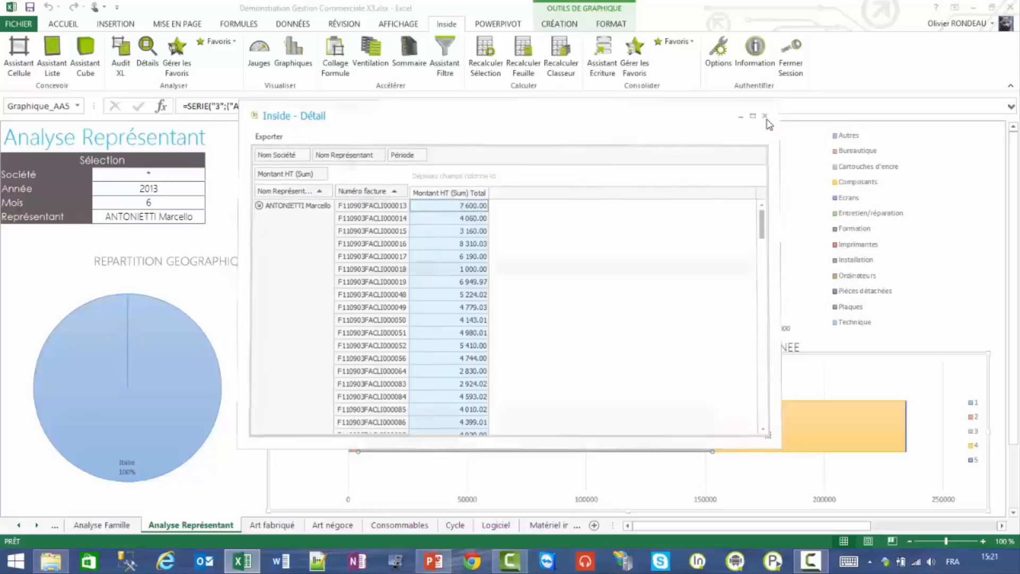
Delete the seven generated family sheets, from Art fabriqué through Services
{"action": "left_click", "coordinate": [272, 525]}
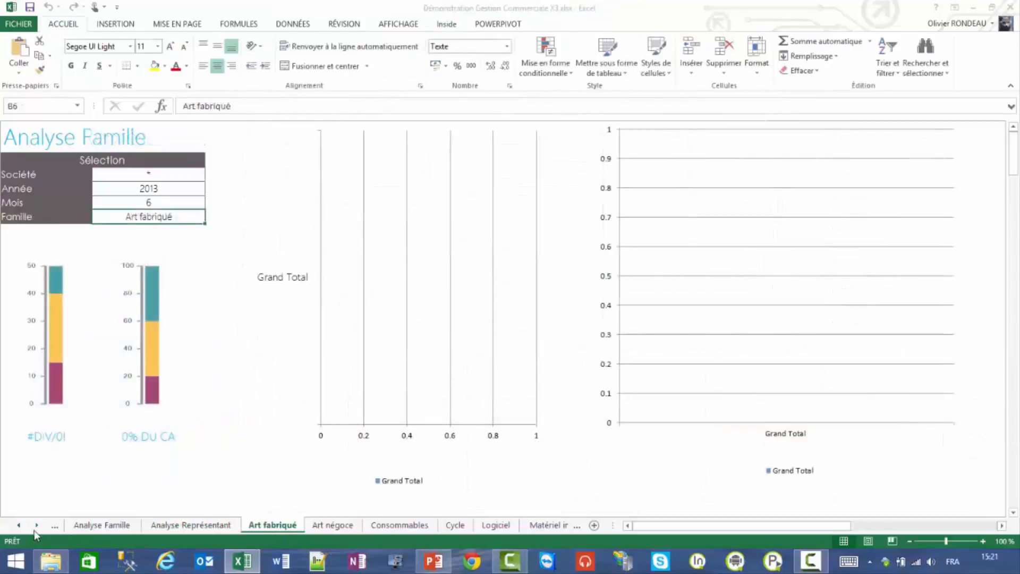
{"action": "left_click", "coordinate": [36, 524]}
{"action": "left_click", "coordinate": [37, 524]}
{"action": "left_click", "coordinate": [471, 526], "text": "shift"}
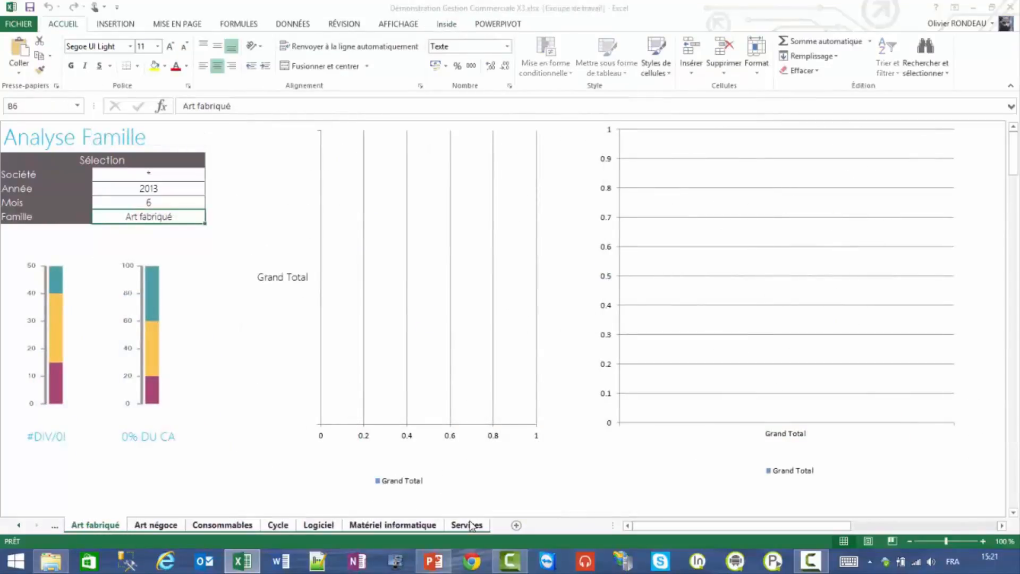
{"action": "right_click", "coordinate": [471, 526]}
{"action": "left_click", "coordinate": [502, 369]}
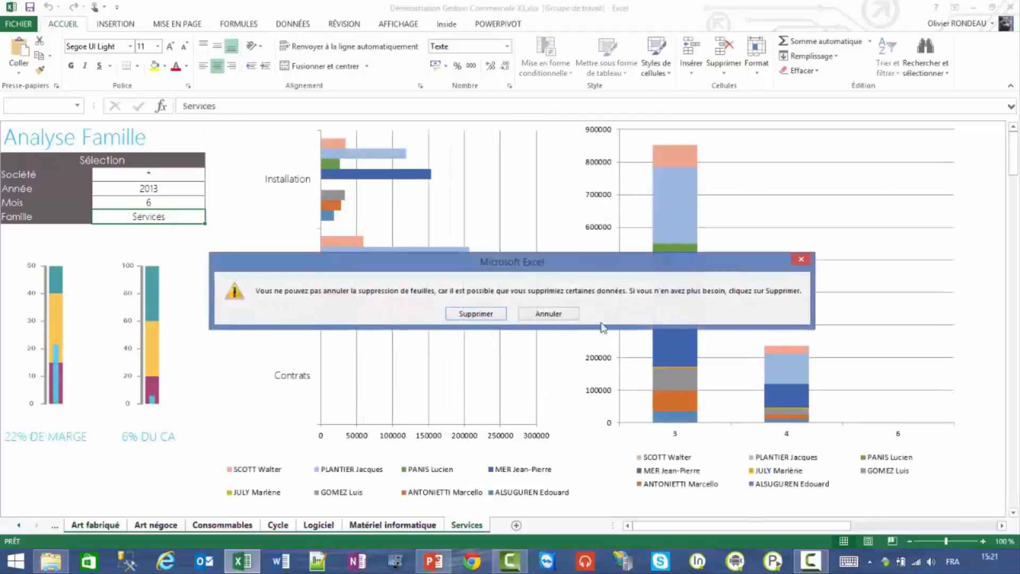
{"action": "left_click", "coordinate": [475, 314]}
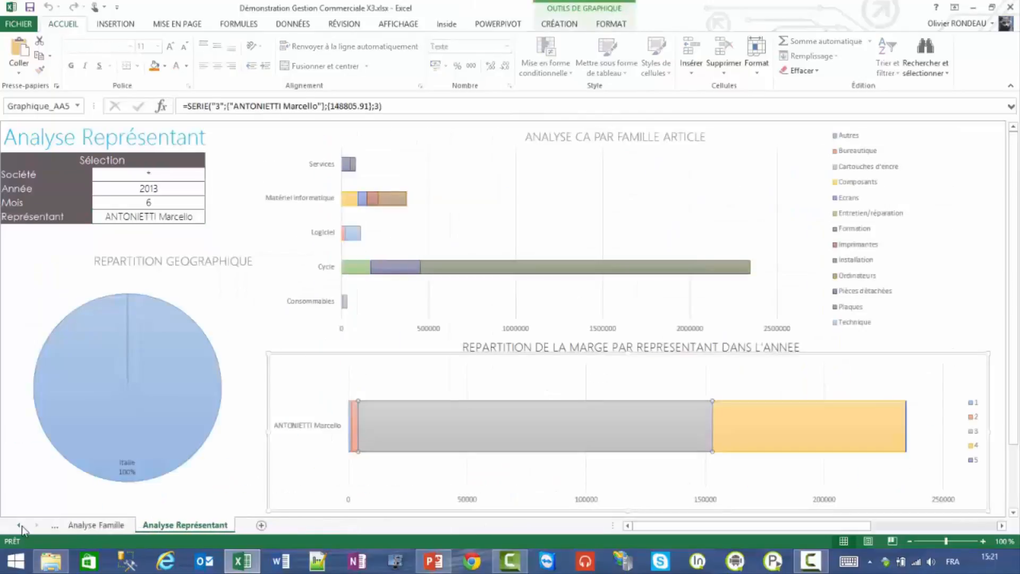
Set the Représentant filter in B6 of the Dashboard sheet to * to cover all sales representatives
{"action": "left_click", "coordinate": [92, 525]}
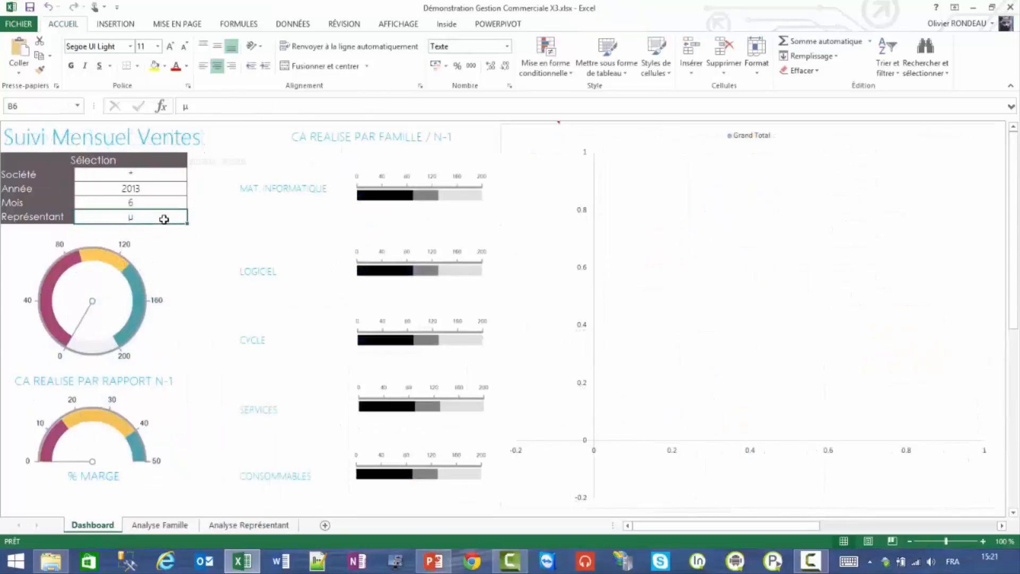
{"action": "type", "text": "*"}
{"action": "key", "text": "Return"}
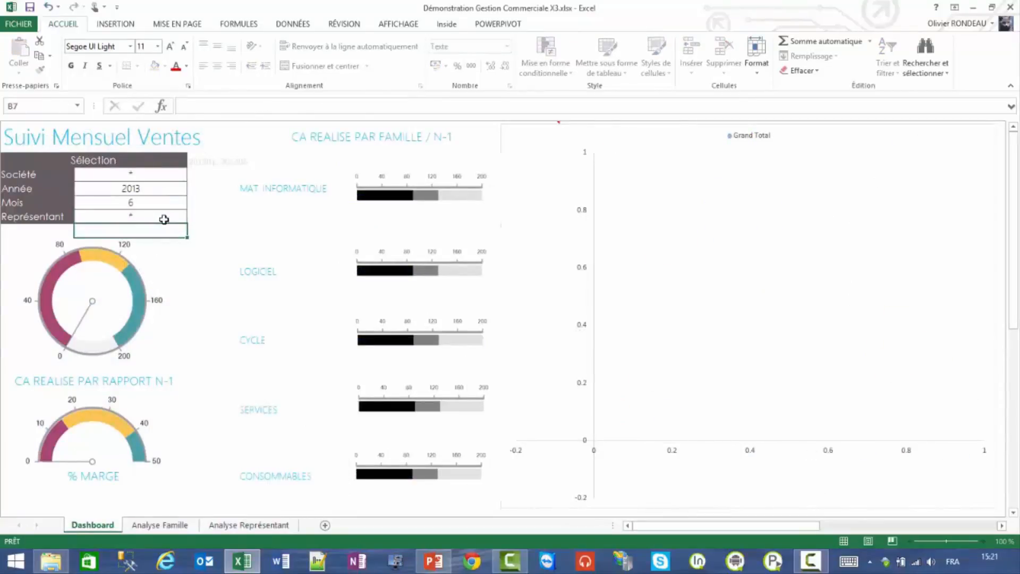
Save the workbook as Démonstration Gestion Commerciale X3.xlsx in the Commerce folder of the virtual disk, and close it
{"action": "left_click", "coordinate": [18, 24]}
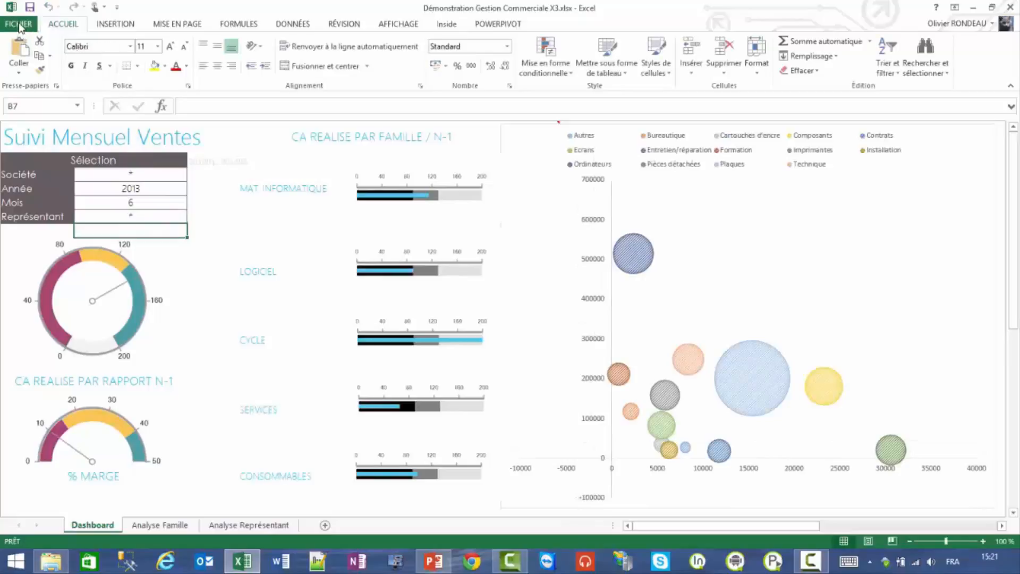
{"action": "left_click", "coordinate": [27, 79]}
{"action": "left_click", "coordinate": [134, 159]}
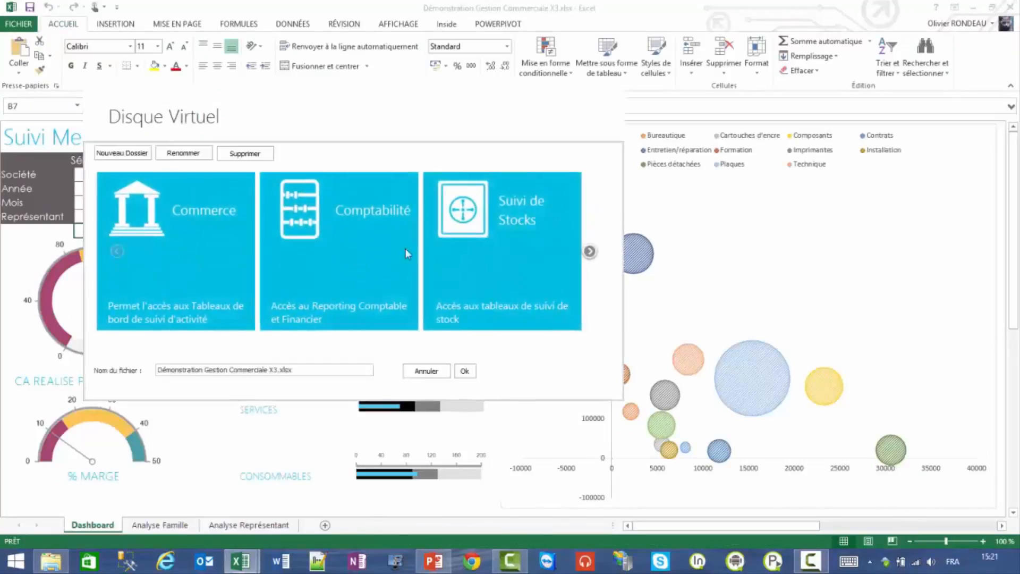
{"action": "left_click", "coordinate": [200, 253]}
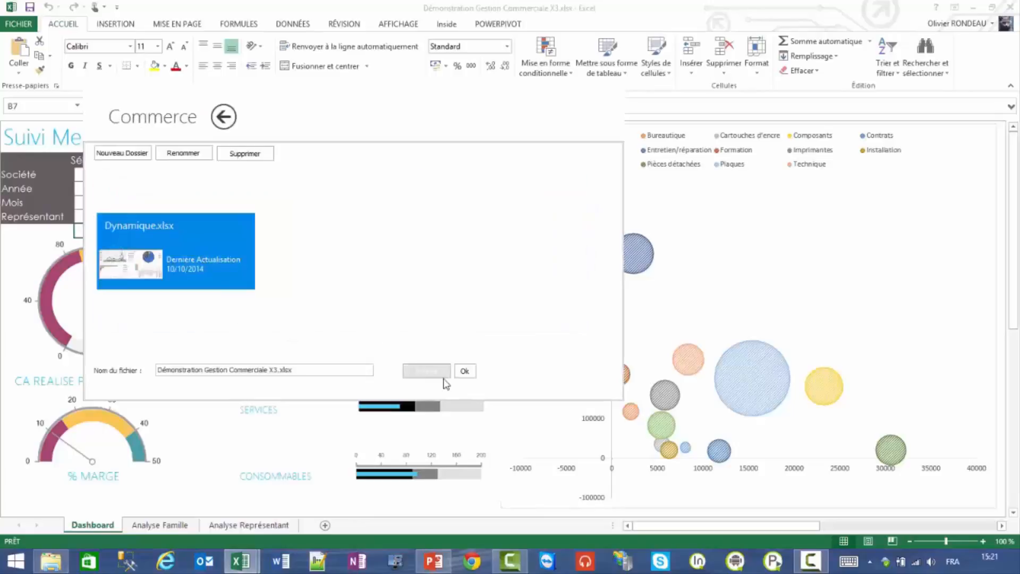
{"action": "left_click", "coordinate": [466, 371]}
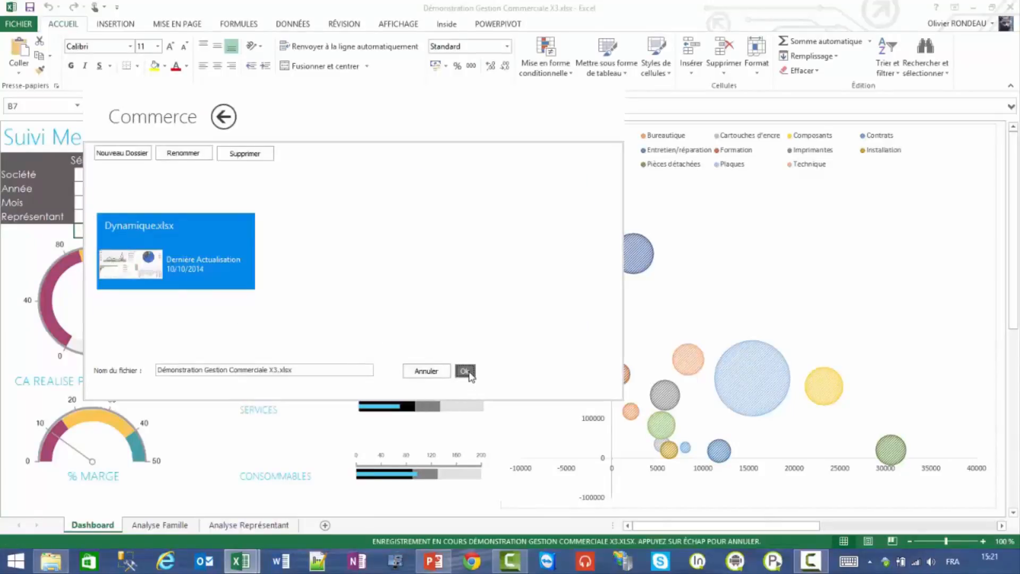
{"action": "left_click", "coordinate": [1010, 7]}
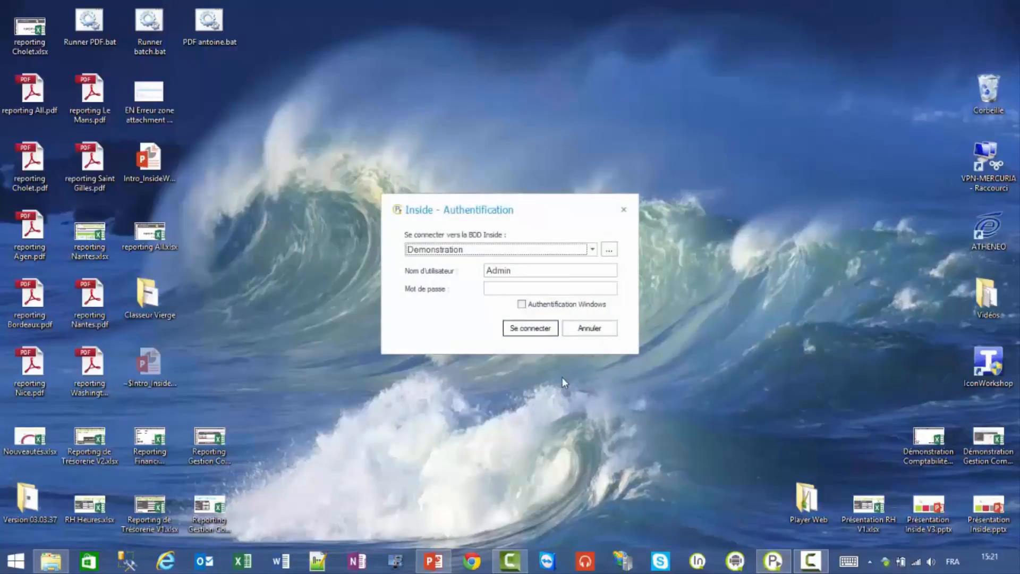
Connect Inside Player to the Demonstration database and open Démonstration Comptabilité X3.xlsx from the Comptabilité folder
{"action": "left_click", "coordinate": [518, 250]}
{"action": "left_click", "coordinate": [461, 270]}
{"action": "left_click", "coordinate": [529, 328]}
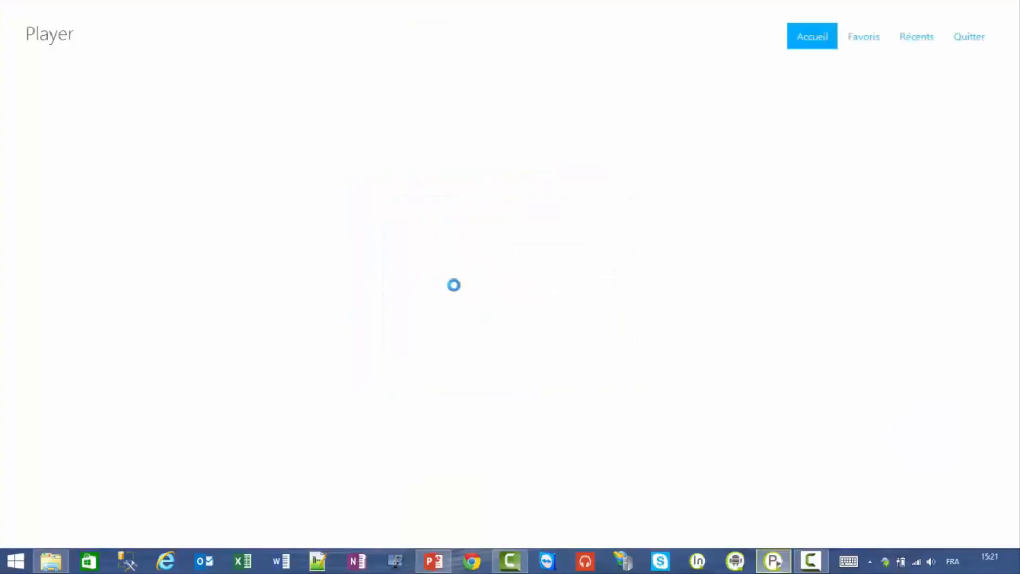
{"action": "left_click", "coordinate": [118, 305]}
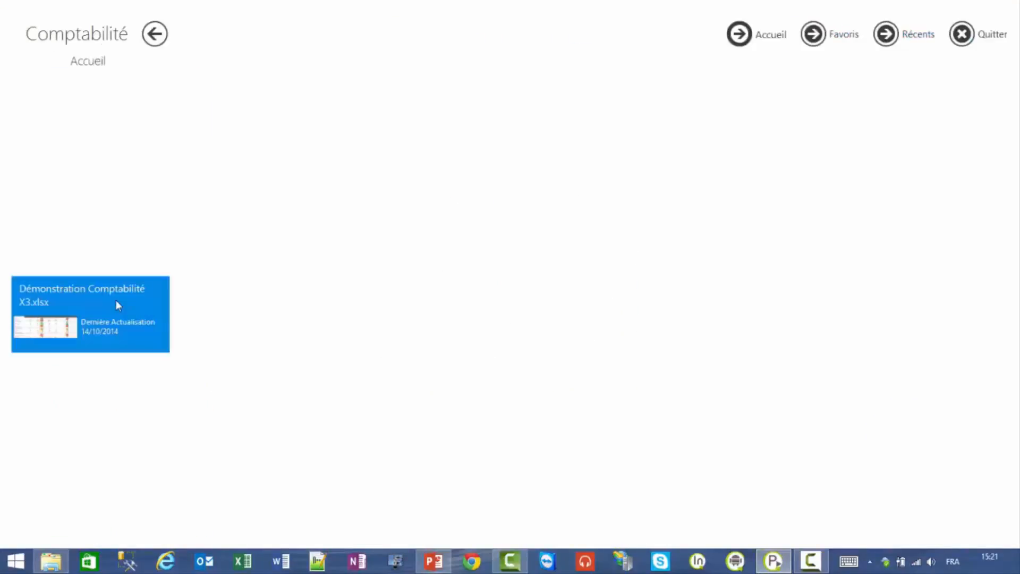
{"action": "left_click", "coordinate": [116, 302]}
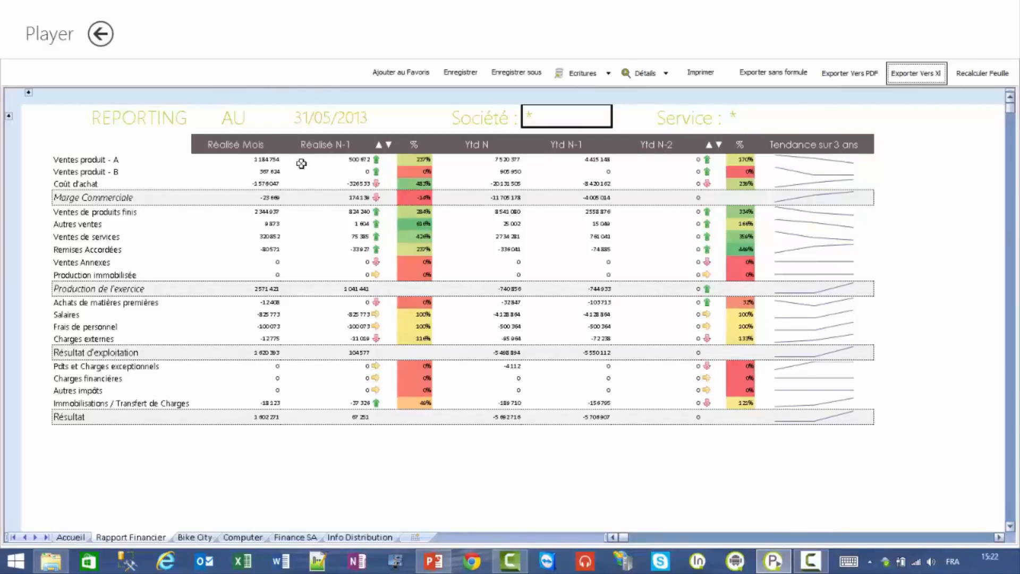
Set the Service filter of the Rapport Financier sheet to ServGéné
{"action": "left_click", "coordinate": [736, 116]}
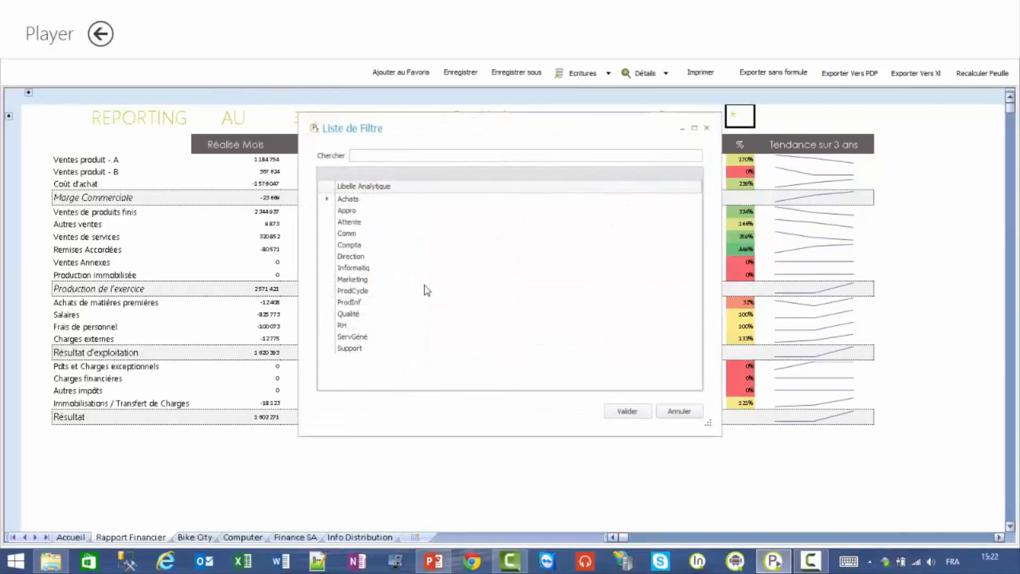
{"action": "left_click", "coordinate": [405, 338]}
{"action": "left_click", "coordinate": [627, 411]}
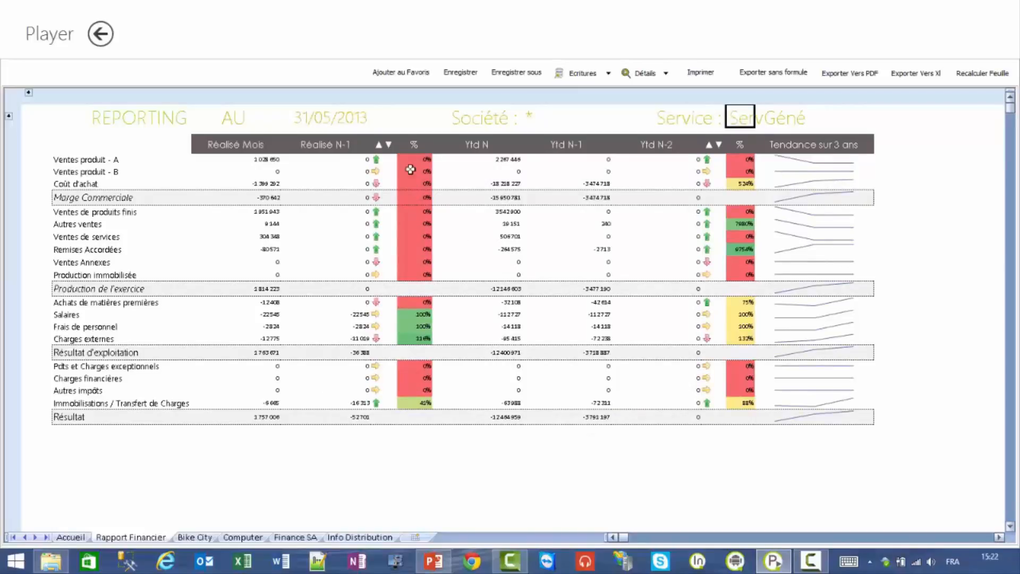
Examine the Détail par Analytique of the Réalisé Mois figure for Ventes produit - A, and close the detail
{"action": "left_click", "coordinate": [259, 161]}
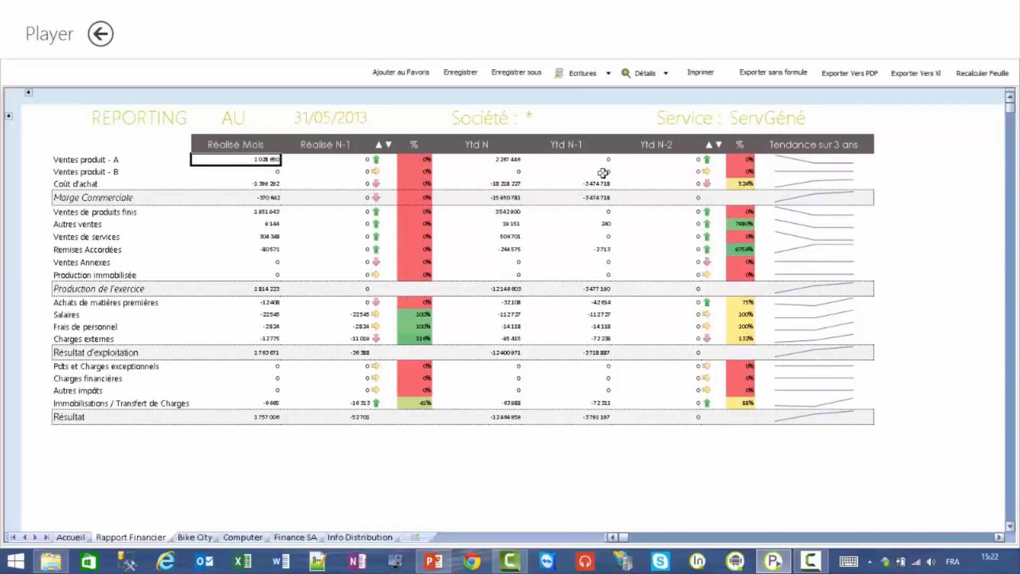
{"action": "left_click", "coordinate": [665, 74]}
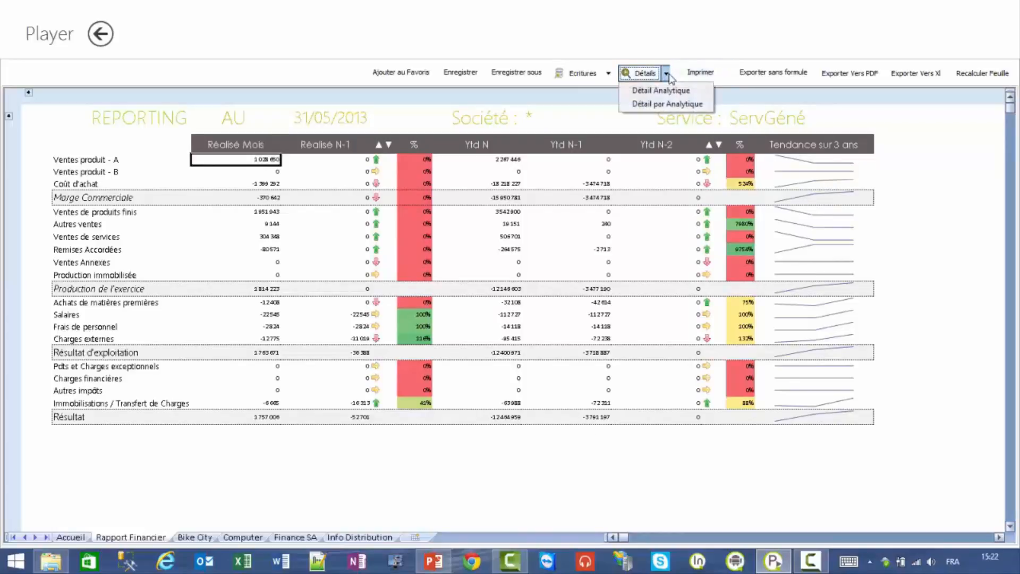
{"action": "left_click", "coordinate": [667, 105]}
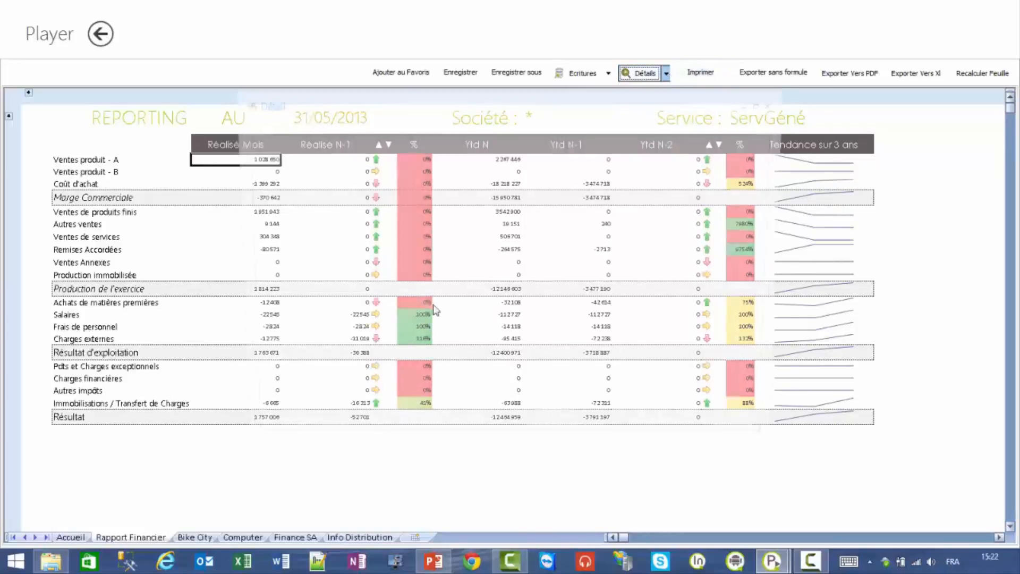
{"action": "double_click", "coordinate": [500, 195]}
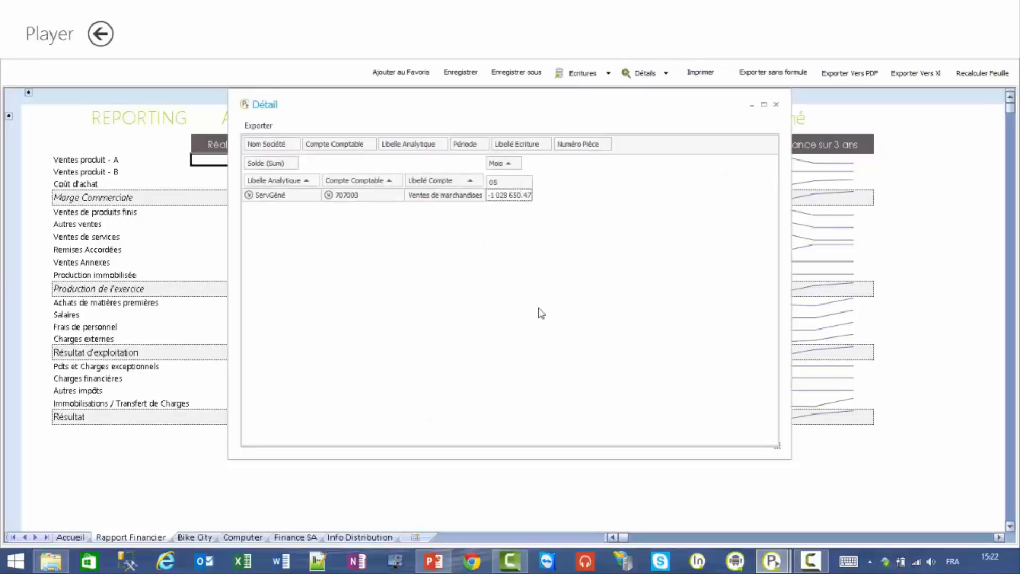
{"action": "left_click_drag", "start_coordinate": [573, 373], "coordinate": [724, 484]}
{"action": "left_click", "coordinate": [712, 149]}
{"action": "left_click", "coordinate": [776, 106]}
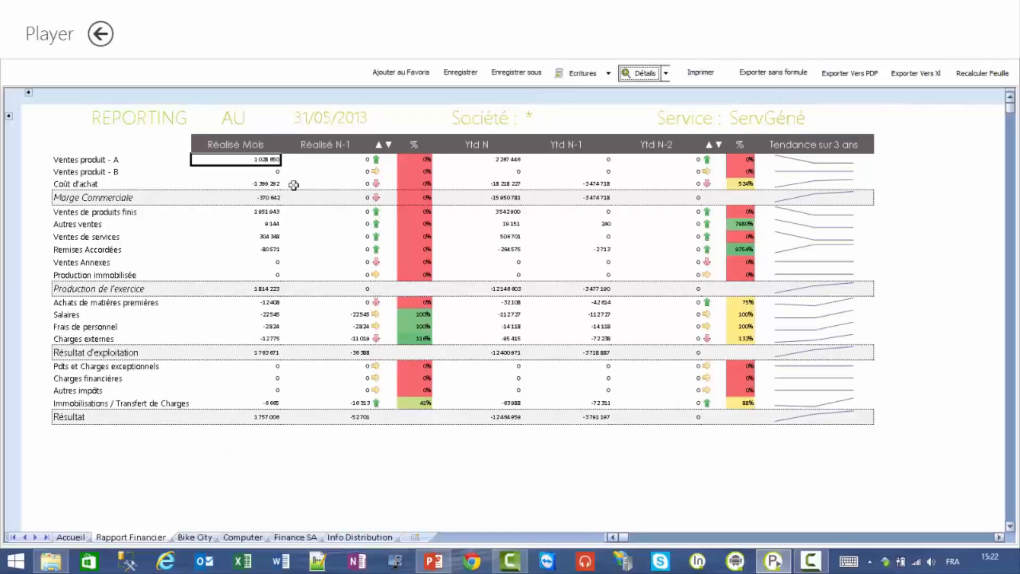
Examine the Détail par Analytique of the Ytd N figure for Ventes de produits finis, and close the detail
{"action": "left_click", "coordinate": [499, 212]}
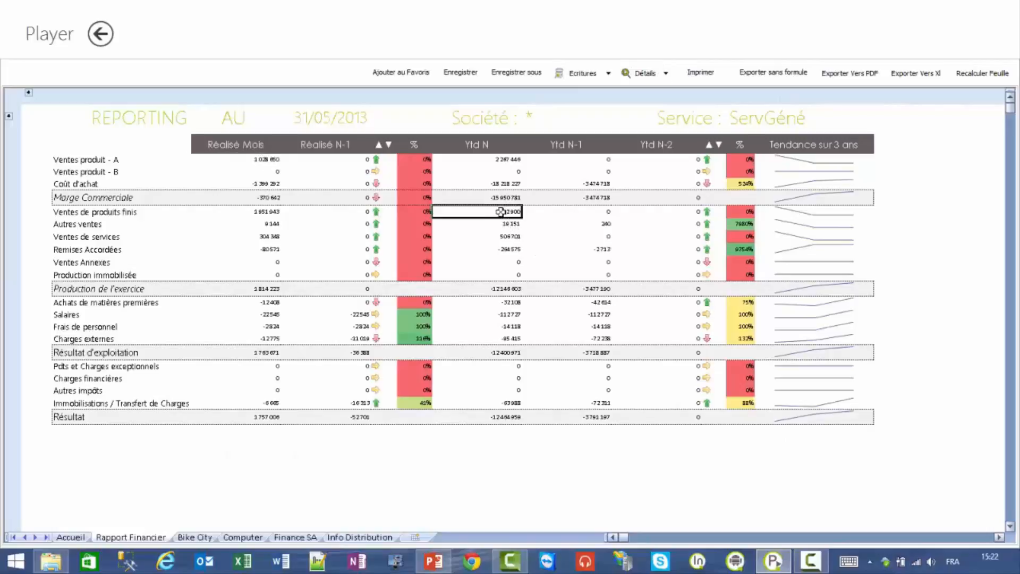
{"action": "left_click", "coordinate": [665, 74]}
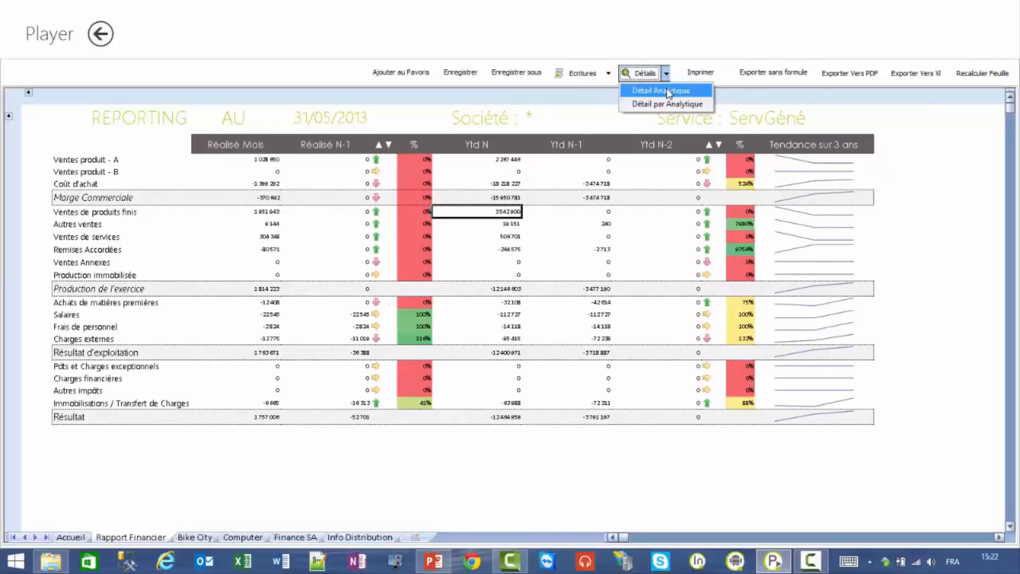
{"action": "left_click", "coordinate": [669, 103]}
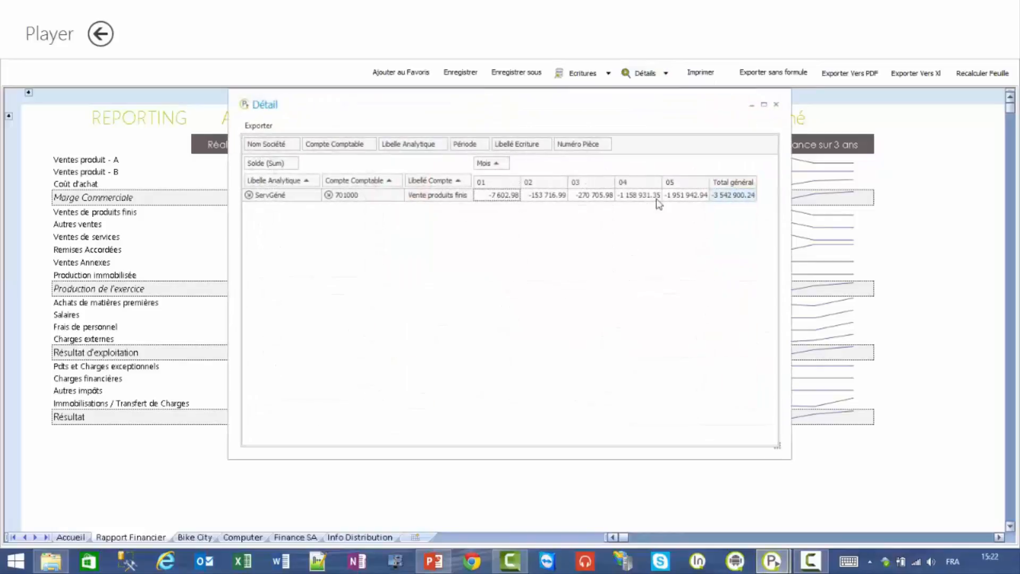
{"action": "left_click", "coordinate": [775, 104]}
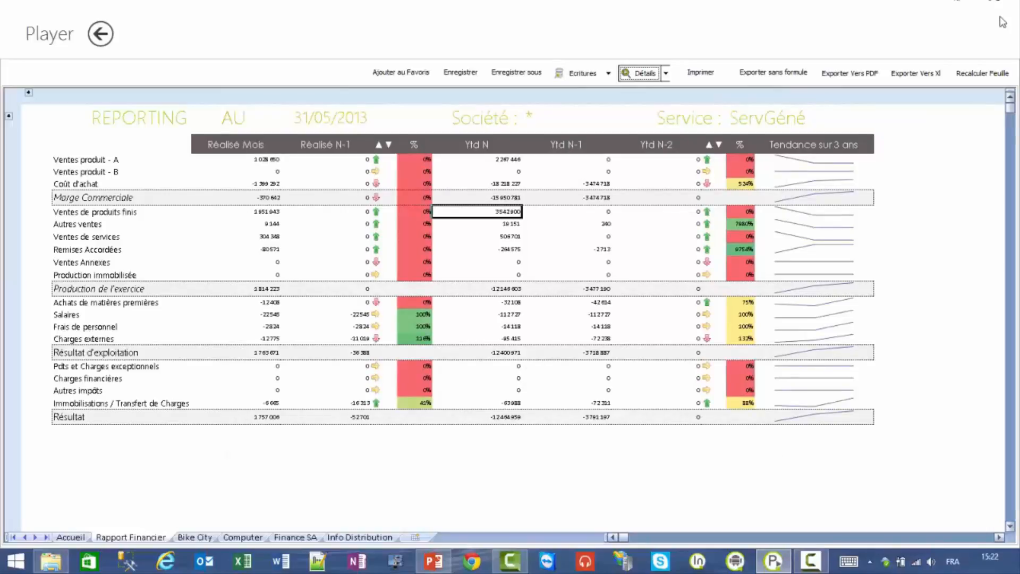
Leave the desktop Player and sign in to the Inside Web Local site in Internet Explorer as Admin, without a password
{"action": "left_click", "coordinate": [984, 25]}
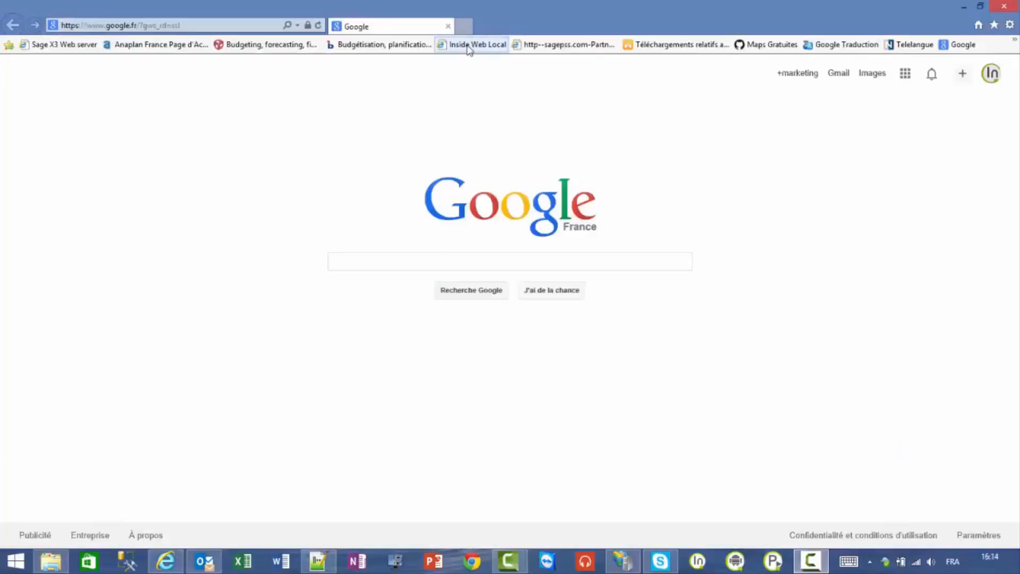
{"action": "left_click", "coordinate": [423, 257]}
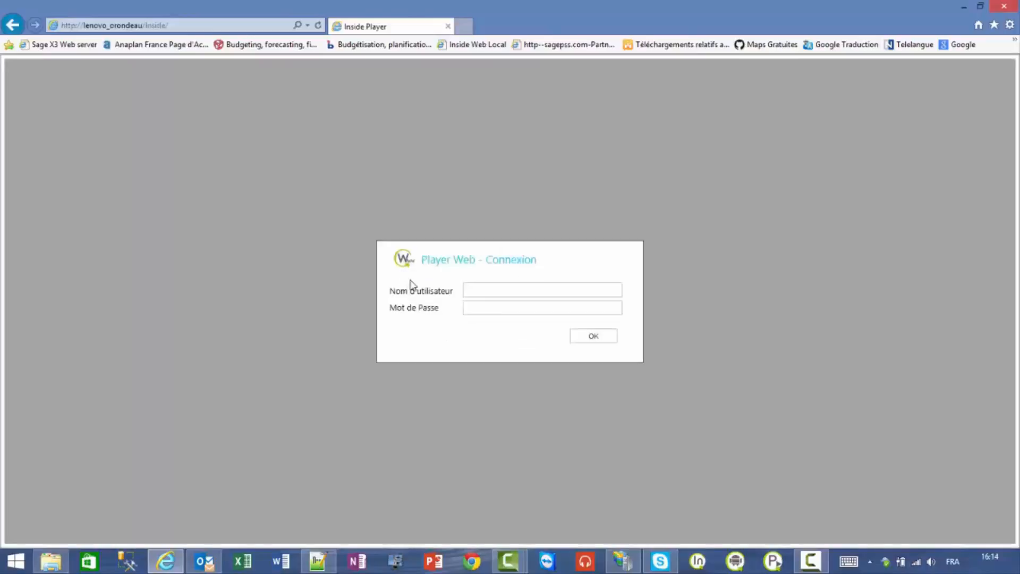
{"action": "left_click", "coordinate": [481, 288]}
{"action": "type", "text": "Ad"}
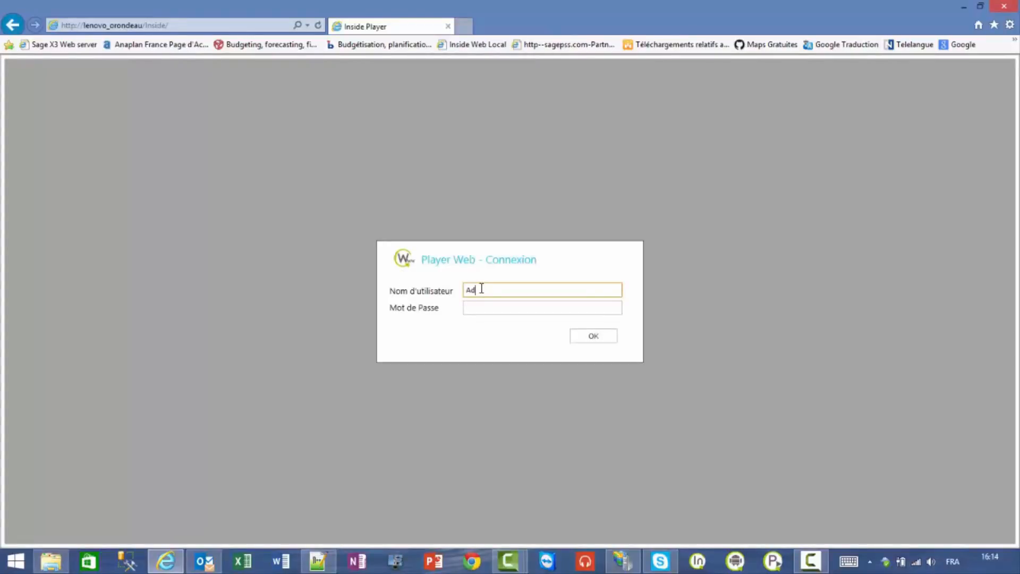
{"action": "type", "text": "min"}
{"action": "key", "text": "Tab"}
{"action": "key", "text": "Return"}
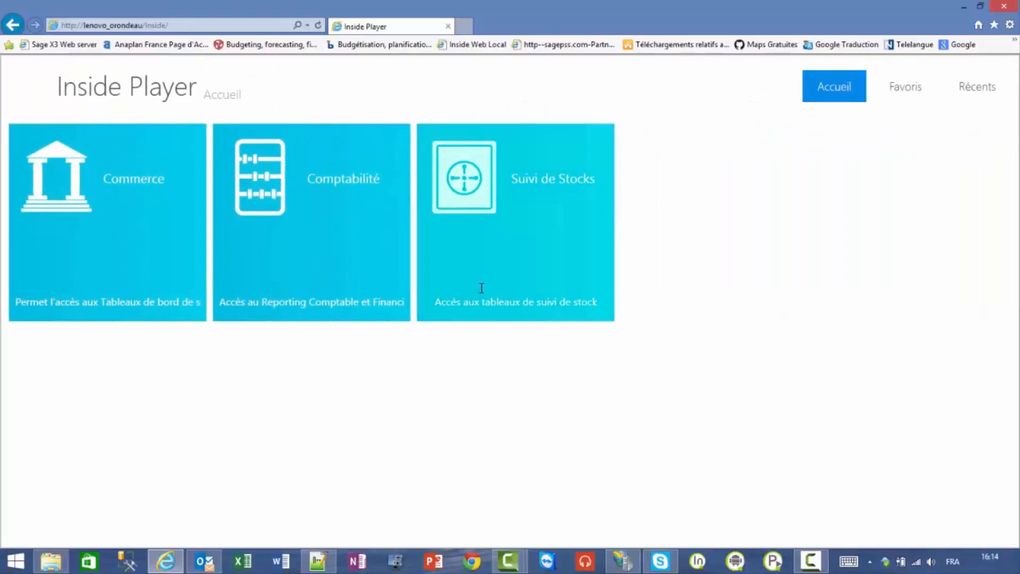
Open Démonstration Gestion Commerciale X3.xlsx from the Commerce folder and view its Analyse Famille and Analyse Représentant sheets
{"action": "left_click", "coordinate": [165, 247]}
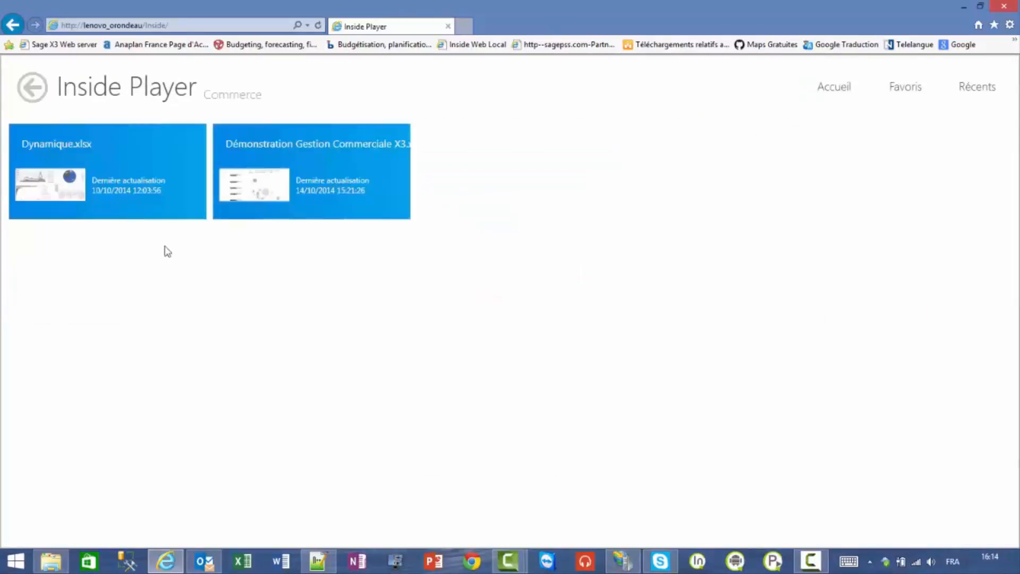
{"action": "left_click", "coordinate": [332, 180]}
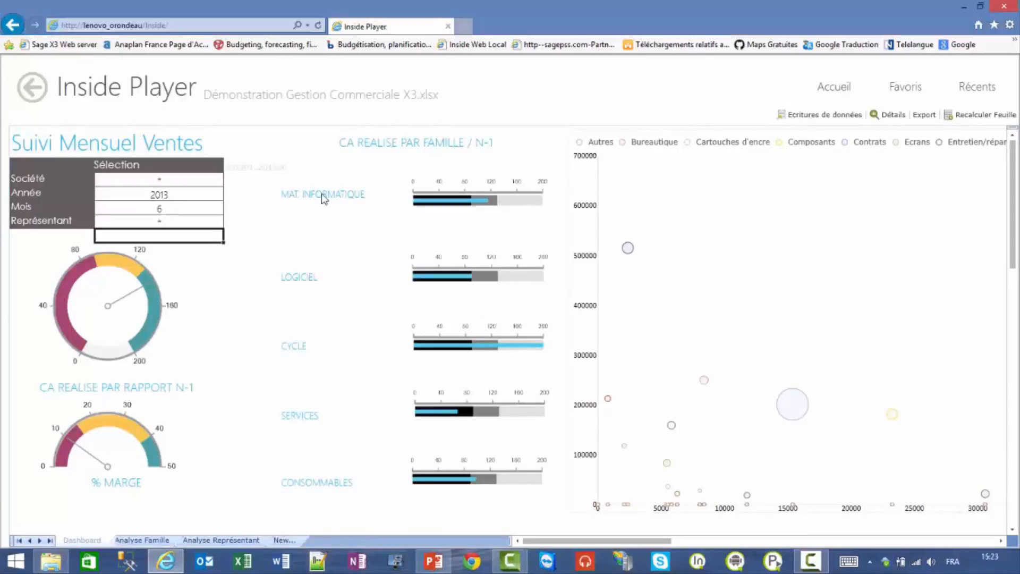
{"action": "left_click", "coordinate": [140, 539]}
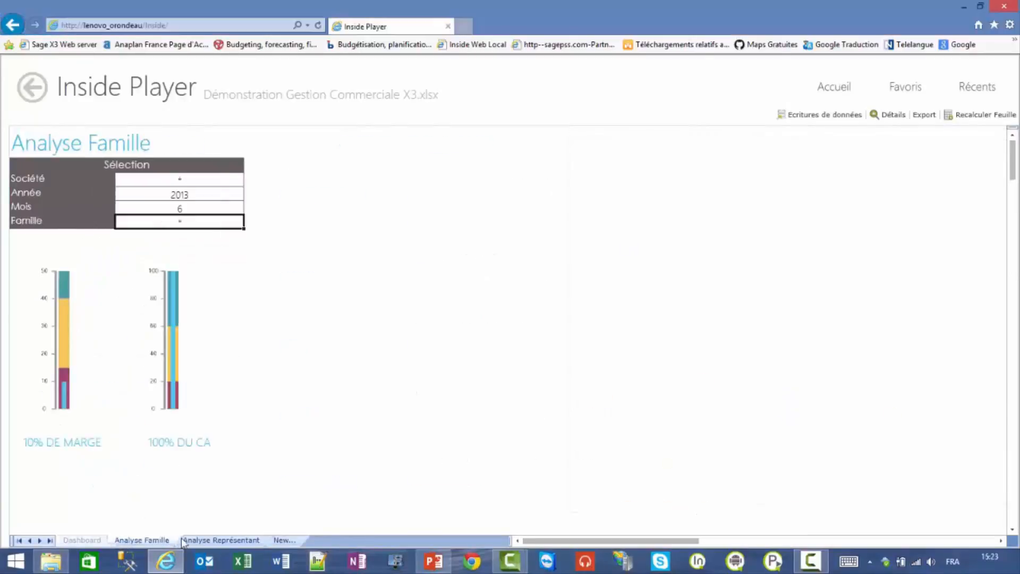
{"action": "left_click", "coordinate": [211, 540]}
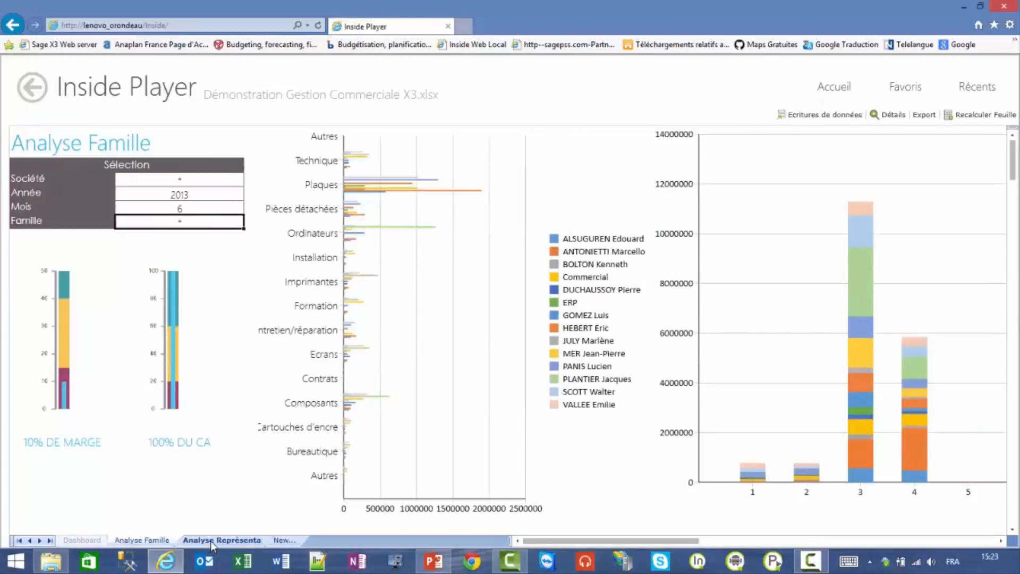
Filter the Dashboard sheet's Représentant selection to the second sales representative in the list
{"action": "left_click", "coordinate": [83, 540]}
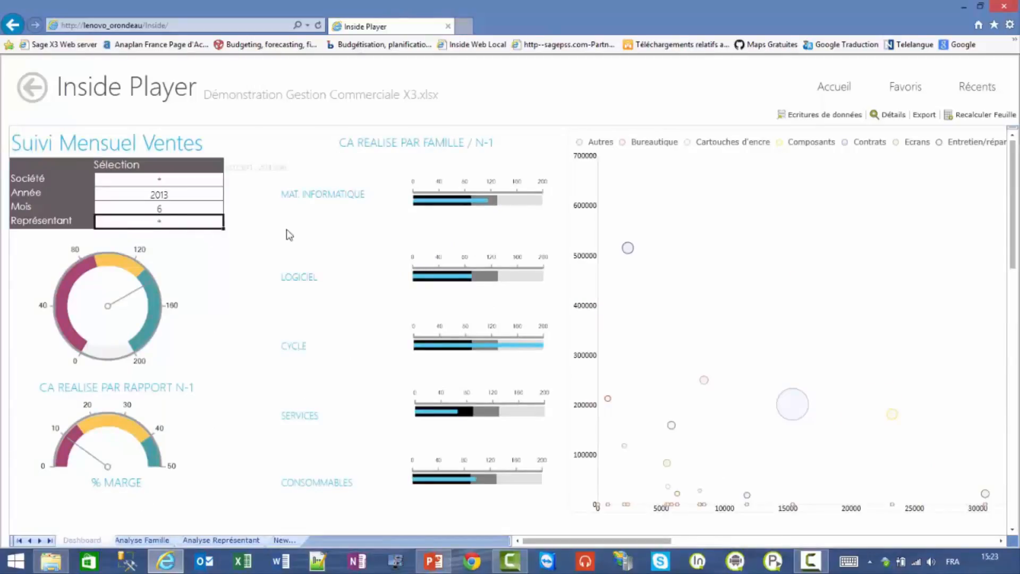
{"action": "left_click", "coordinate": [168, 227]}
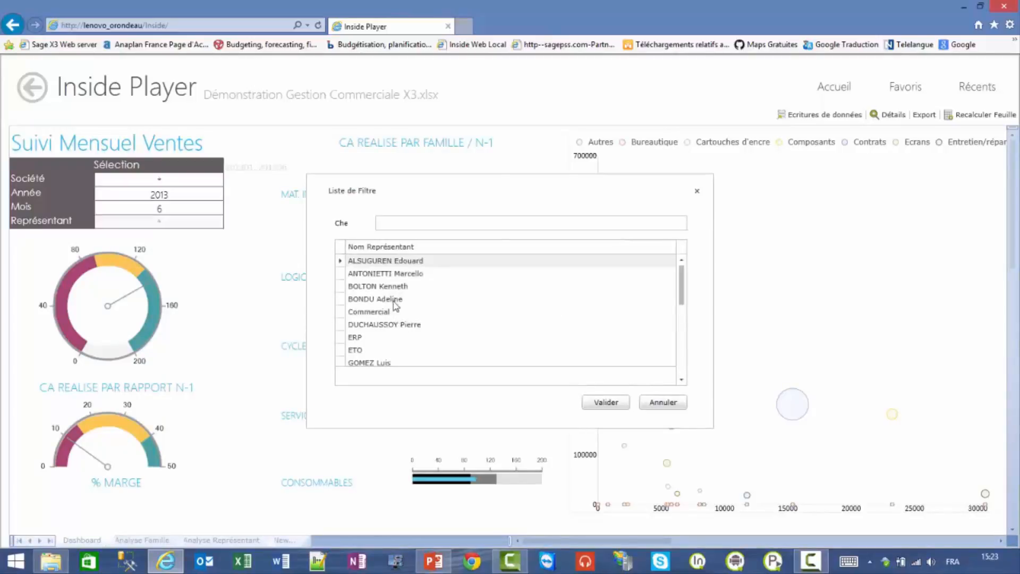
{"action": "left_click", "coordinate": [389, 273]}
{"action": "left_click", "coordinate": [595, 402]}
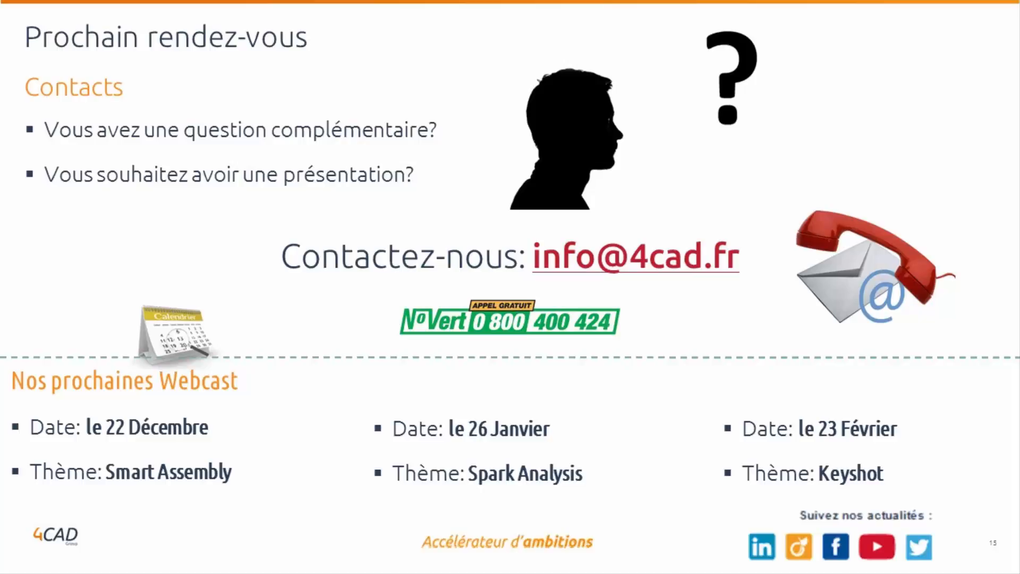
{"action": "key", "text": "Right"}
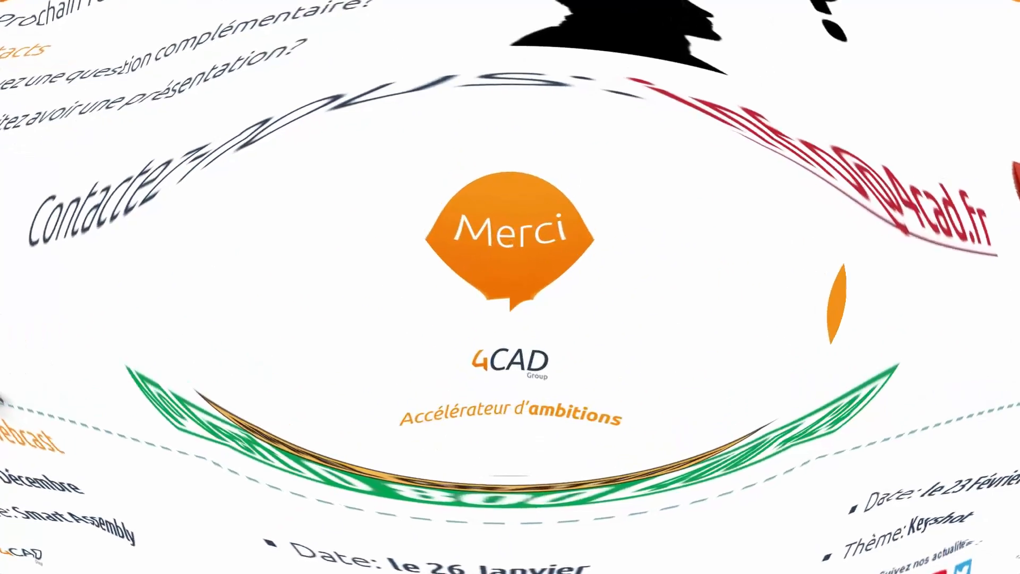